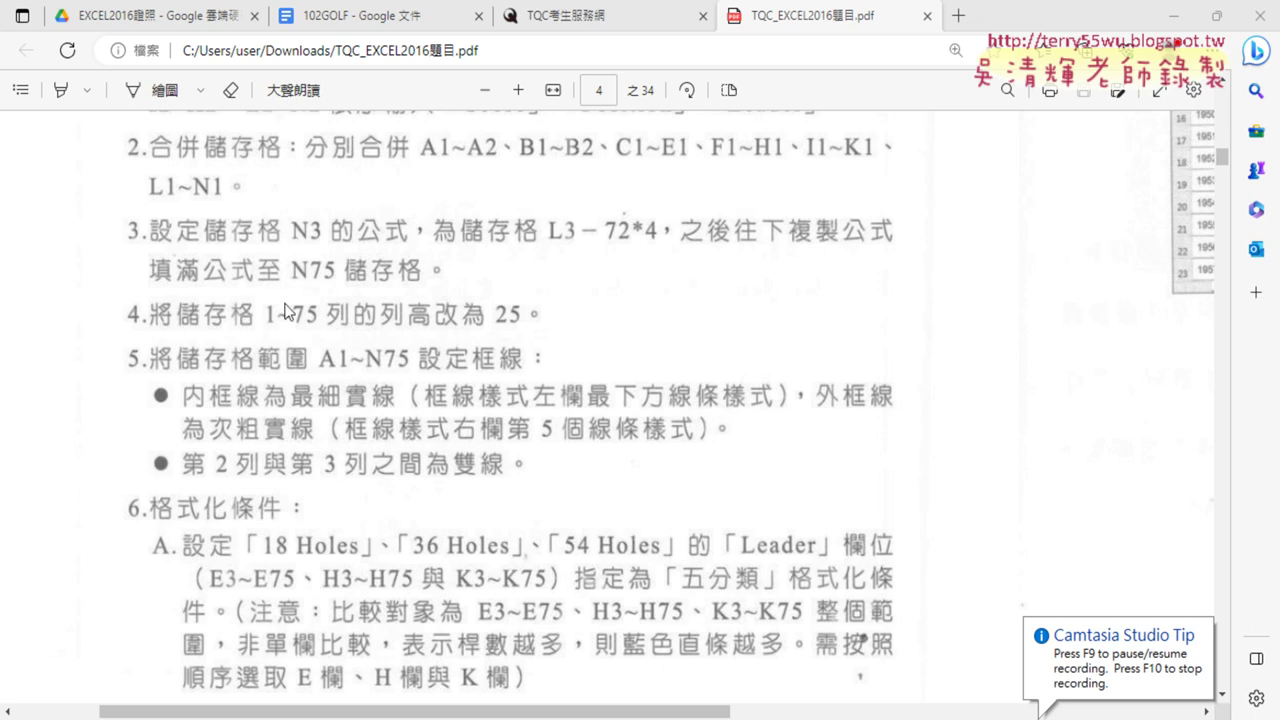
Scroll the exam PDF to item 5 and circle the range A1~N75 in red.
{"action": "scroll", "coordinate": [261, 300], "scroll_direction": "down", "scroll_amount": 1}
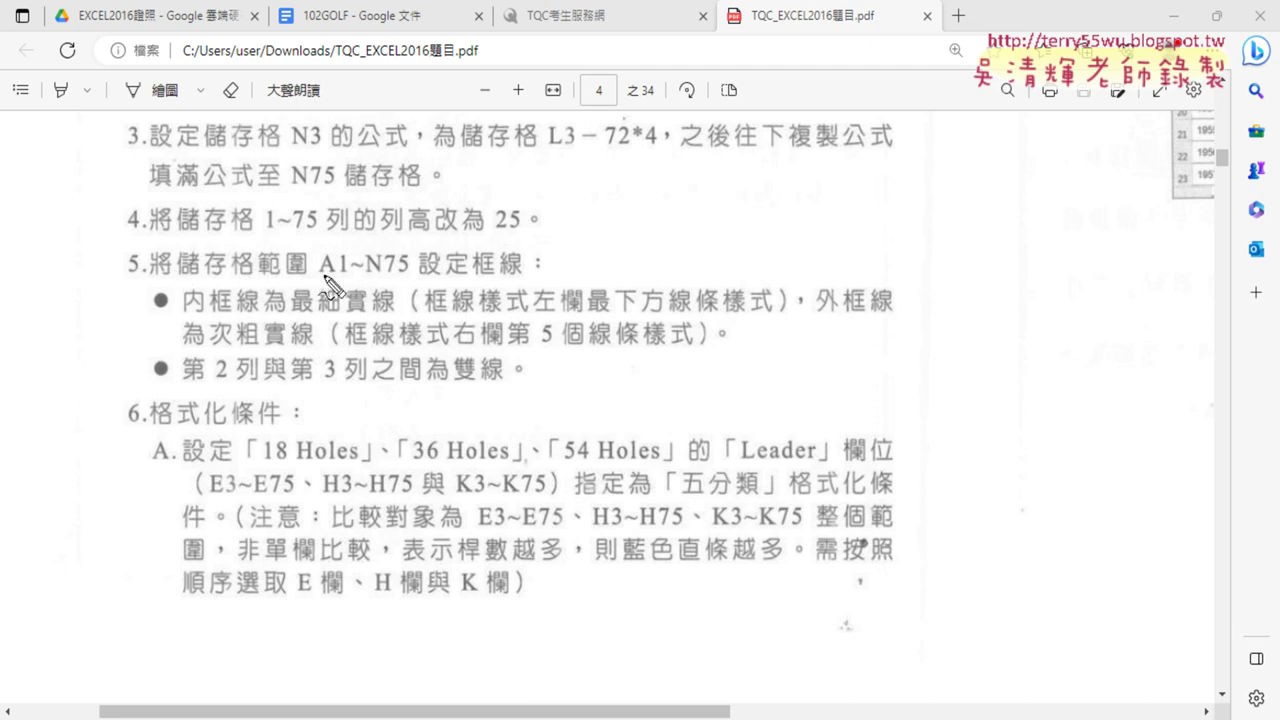
{"action": "mouse_move", "coordinate": [316, 288]}
{"action": "left_mouse_down"}
{"action": "mouse_move", "coordinate": [410, 290]}
{"action": "mouse_move", "coordinate": [321, 295]}
{"action": "left_mouse_up"}
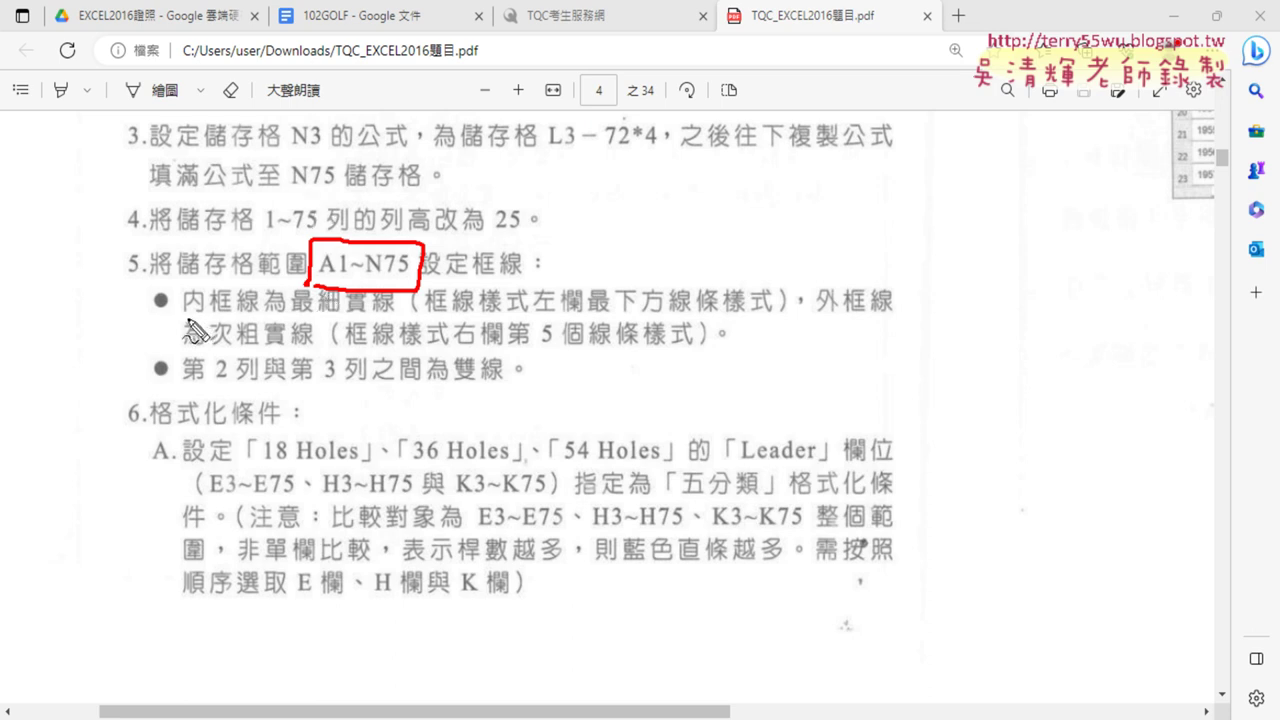
Underline the inner, outer and double-line border requirements in red, tick them, then clear the marks.
{"action": "left_click_drag", "start_coordinate": [187, 322], "coordinate": [398, 318]}
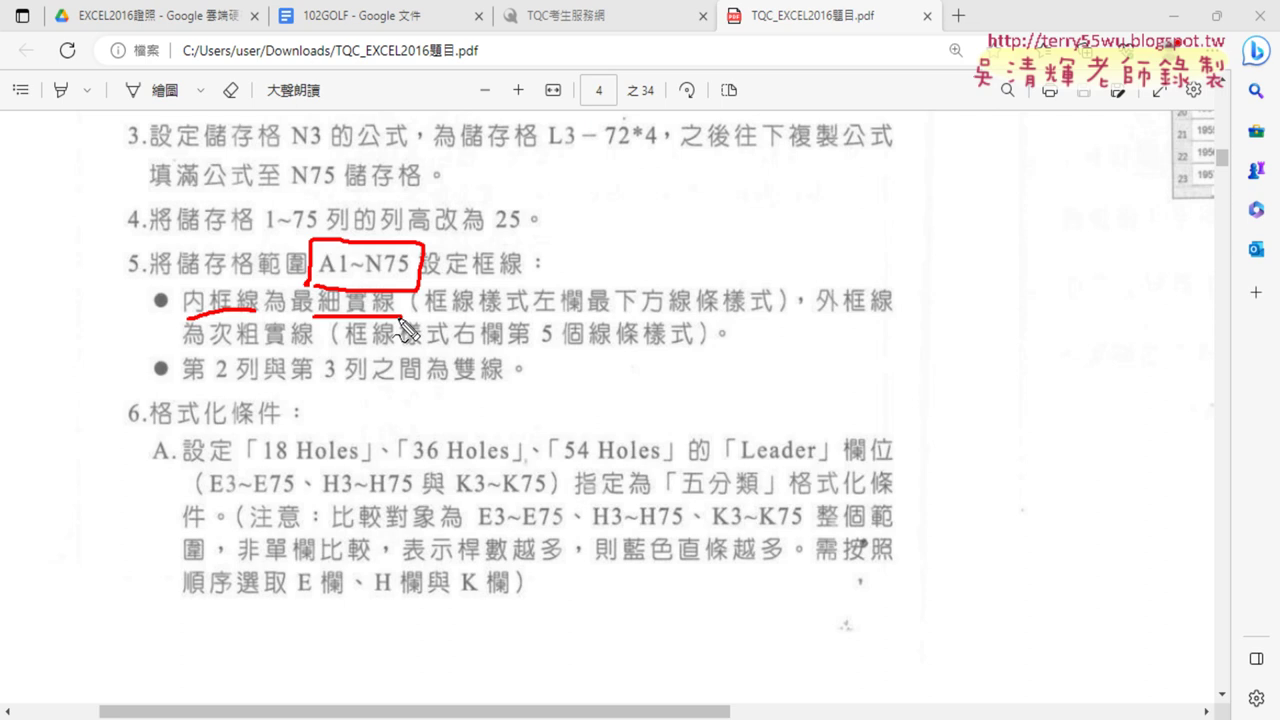
{"action": "left_click_drag", "start_coordinate": [826, 313], "coordinate": [894, 317]}
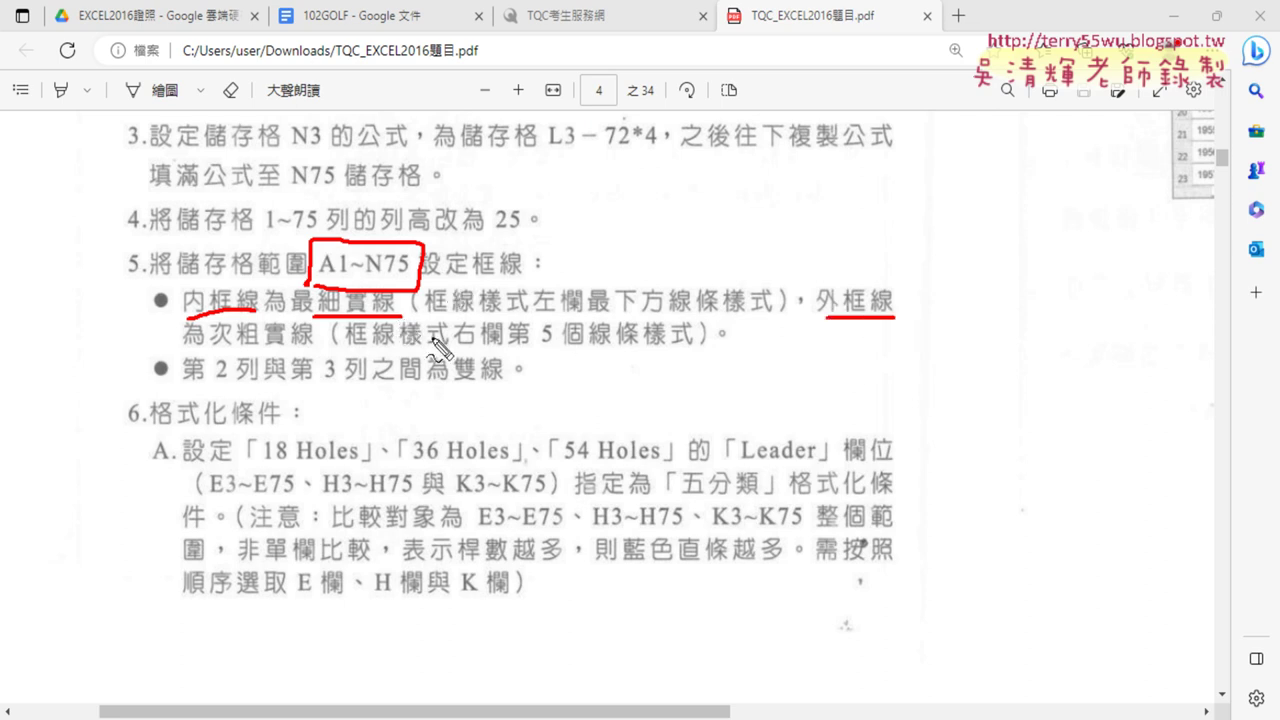
{"action": "left_click_drag", "start_coordinate": [214, 347], "coordinate": [300, 347]}
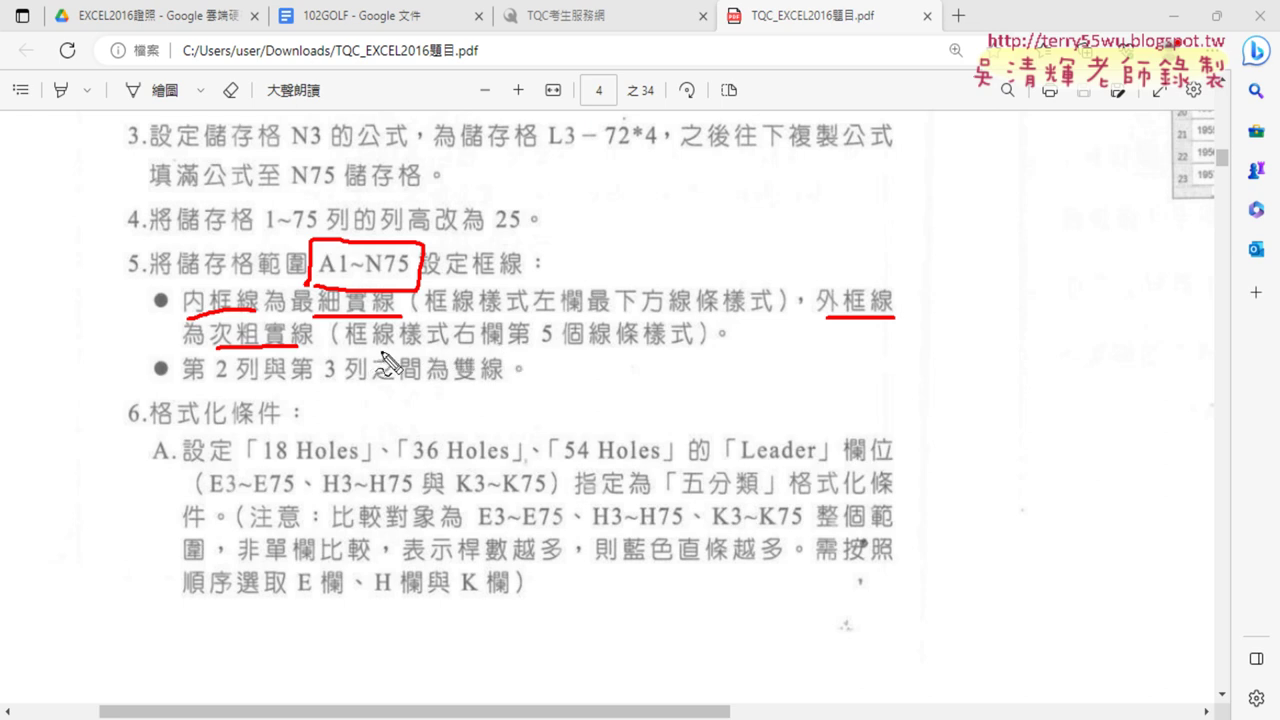
{"action": "left_click_drag", "start_coordinate": [455, 349], "coordinate": [510, 348]}
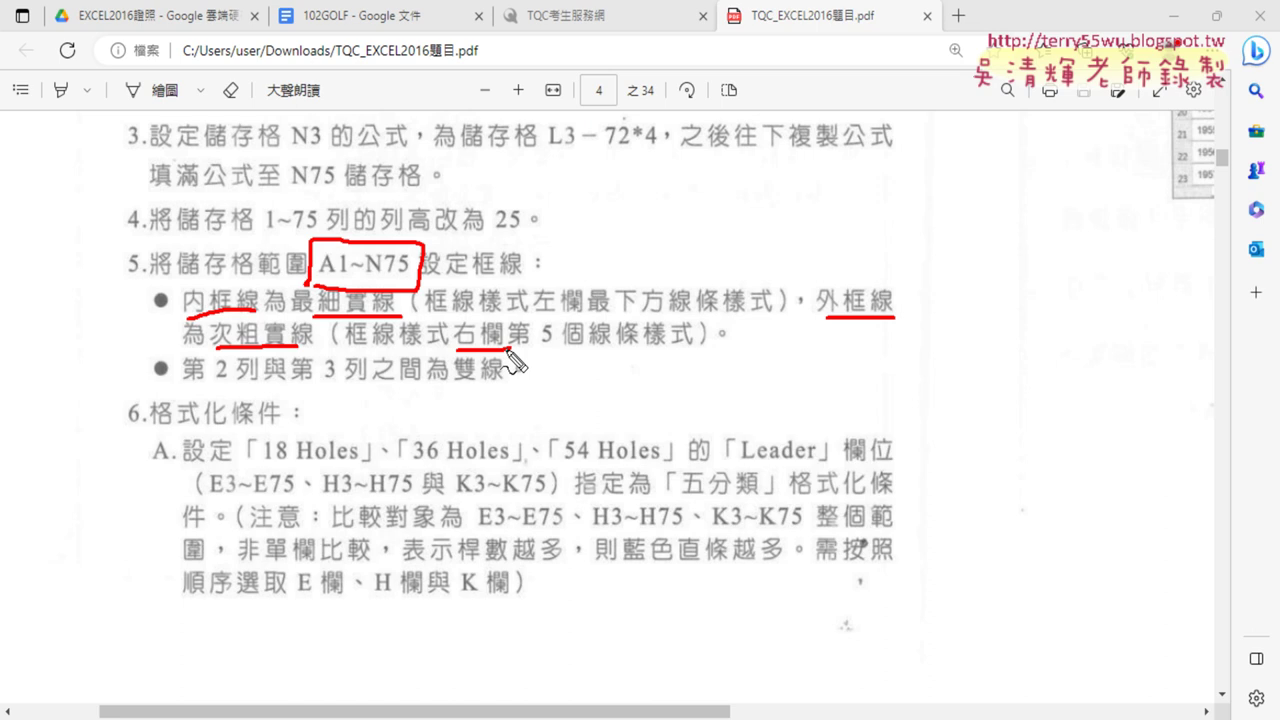
{"action": "left_click_drag", "start_coordinate": [212, 383], "coordinate": [504, 384]}
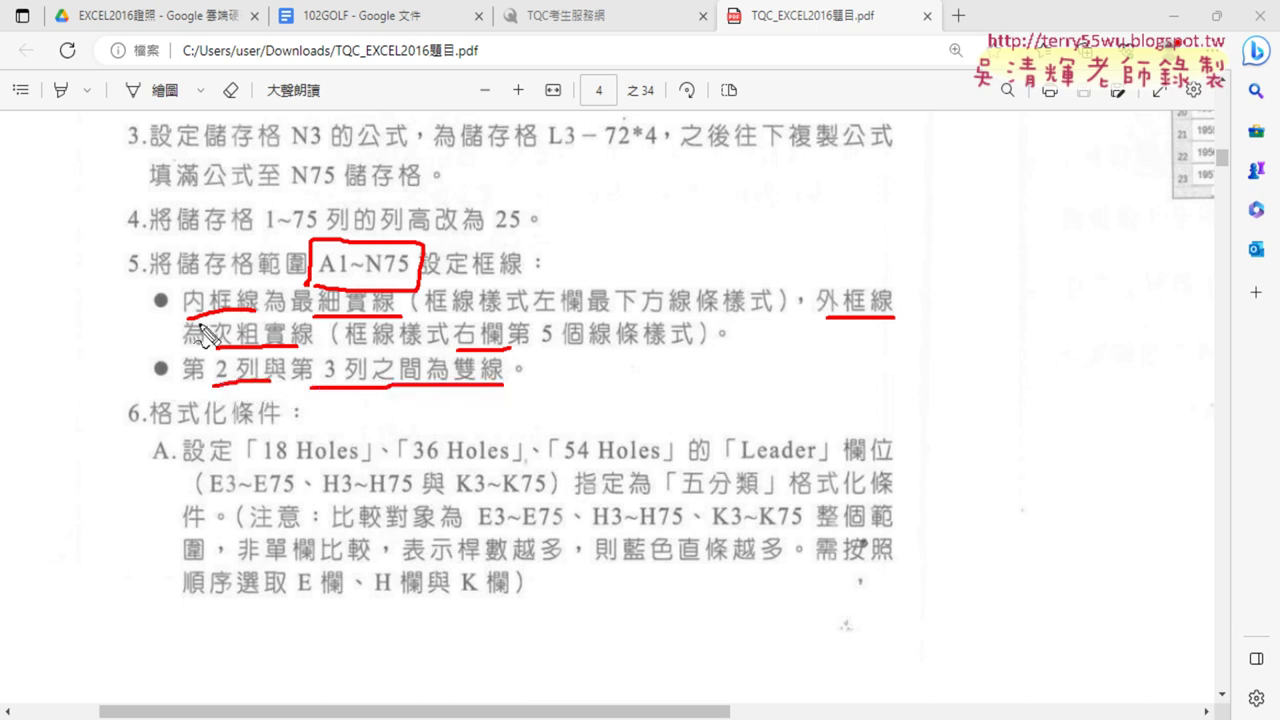
{"action": "left_click_drag", "start_coordinate": [138, 296], "coordinate": [196, 268]}
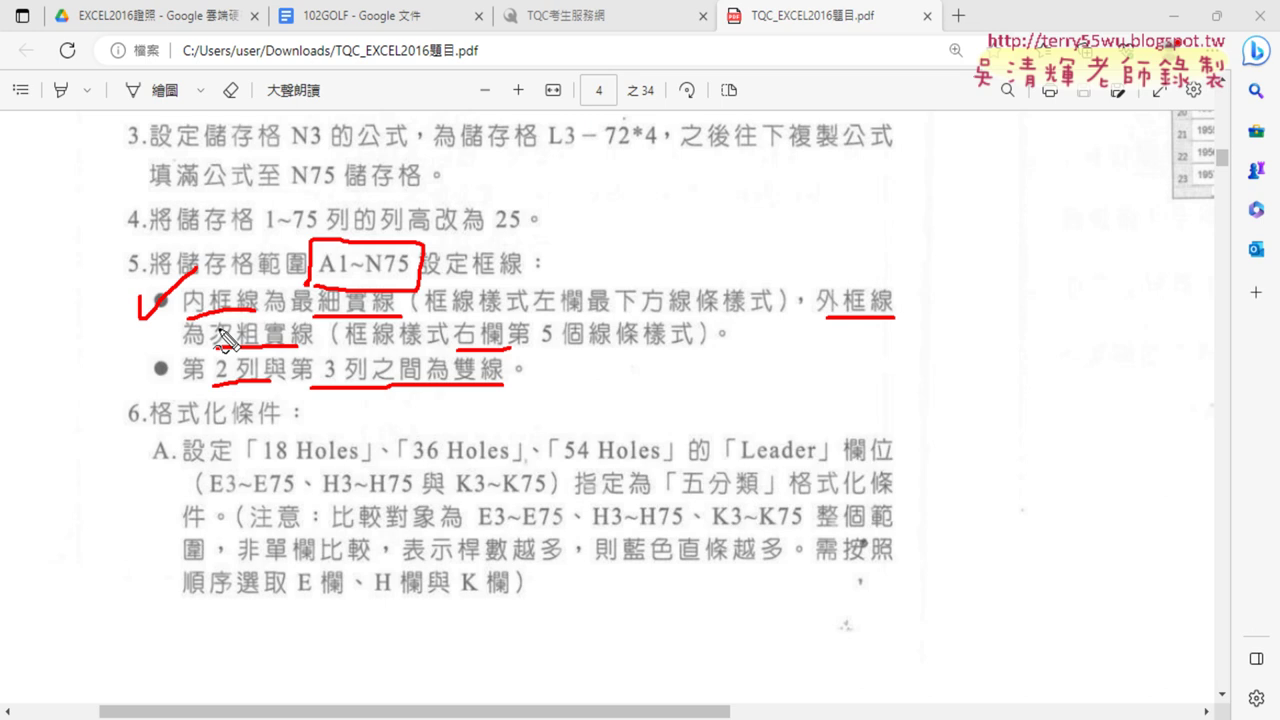
{"action": "key", "text": "Escape"}
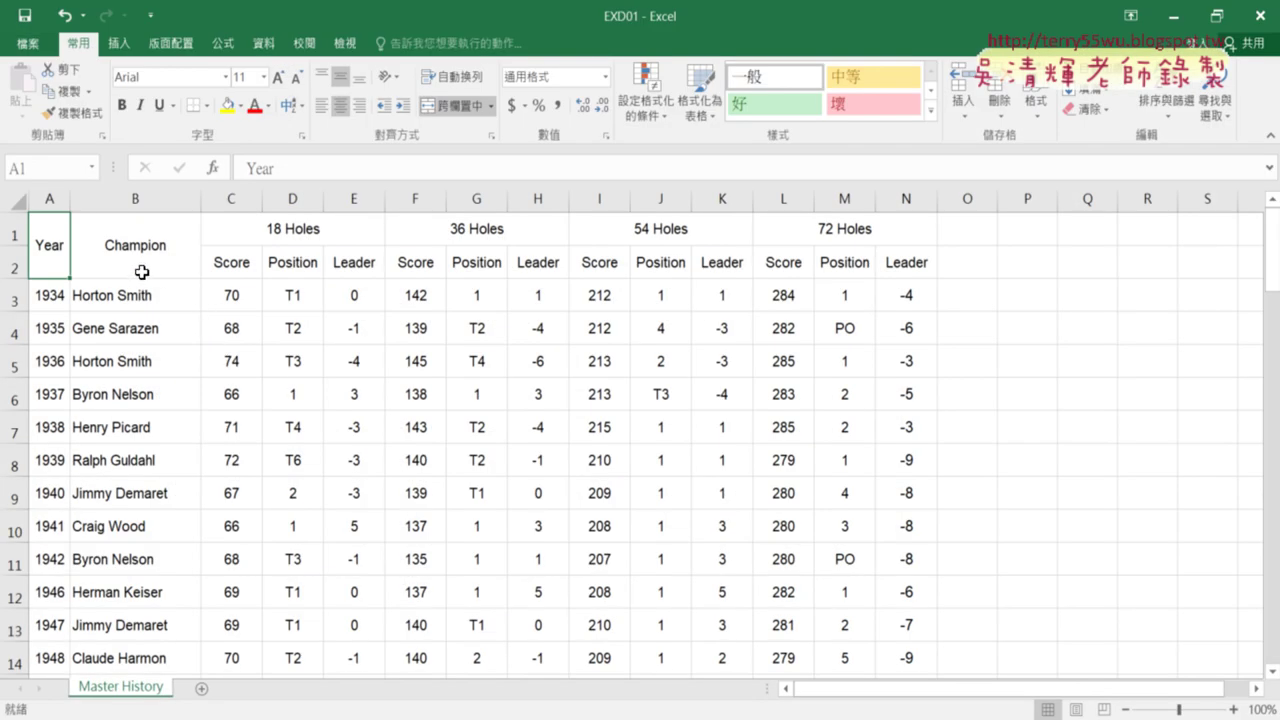
Select the golf table A1:N75 by extending the selection to N75 at row 75.
{"action": "scroll", "coordinate": [837, 460], "scroll_direction": "down", "scroll_amount": 2}
{"action": "scroll", "coordinate": [889, 460], "scroll_direction": "down", "scroll_amount": 4}
{"action": "scroll", "coordinate": [970, 447], "scroll_direction": "down", "scroll_amount": 2}
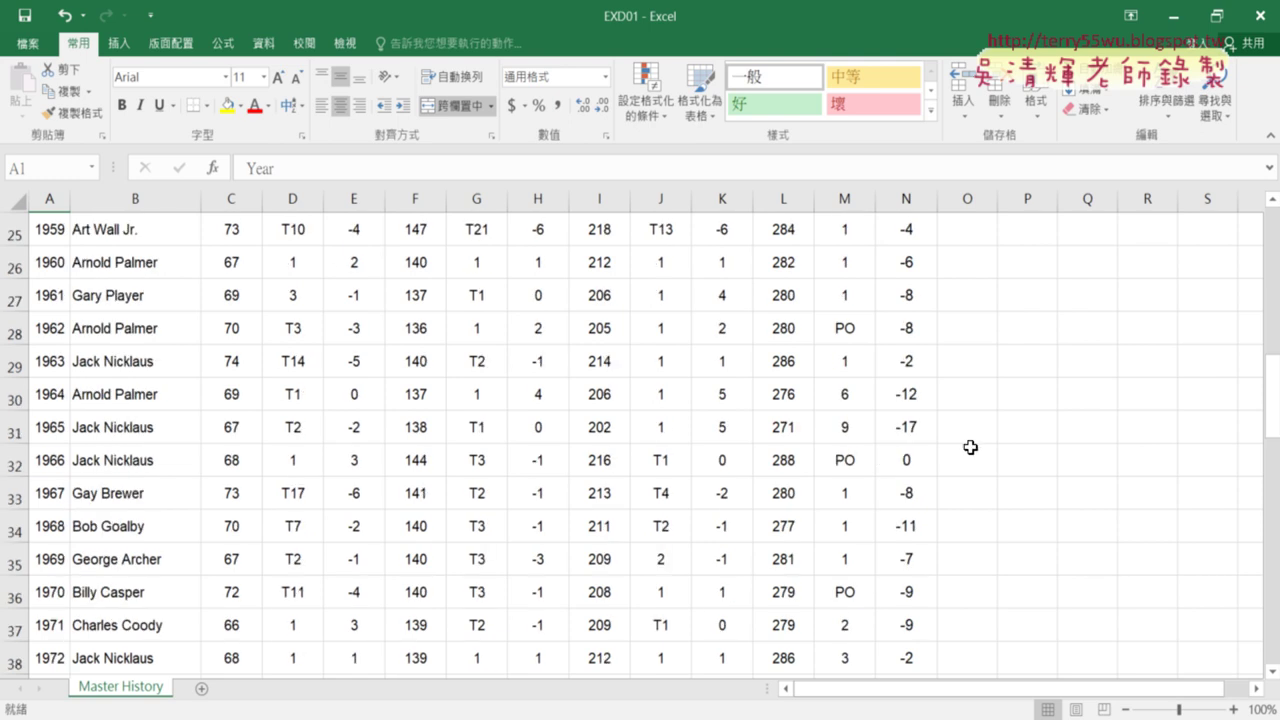
{"action": "scroll", "coordinate": [968, 442], "scroll_direction": "down", "scroll_amount": 3}
{"action": "scroll", "coordinate": [974, 374], "scroll_direction": "down", "scroll_amount": 3}
{"action": "scroll", "coordinate": [974, 380], "scroll_direction": "down", "scroll_amount": 3}
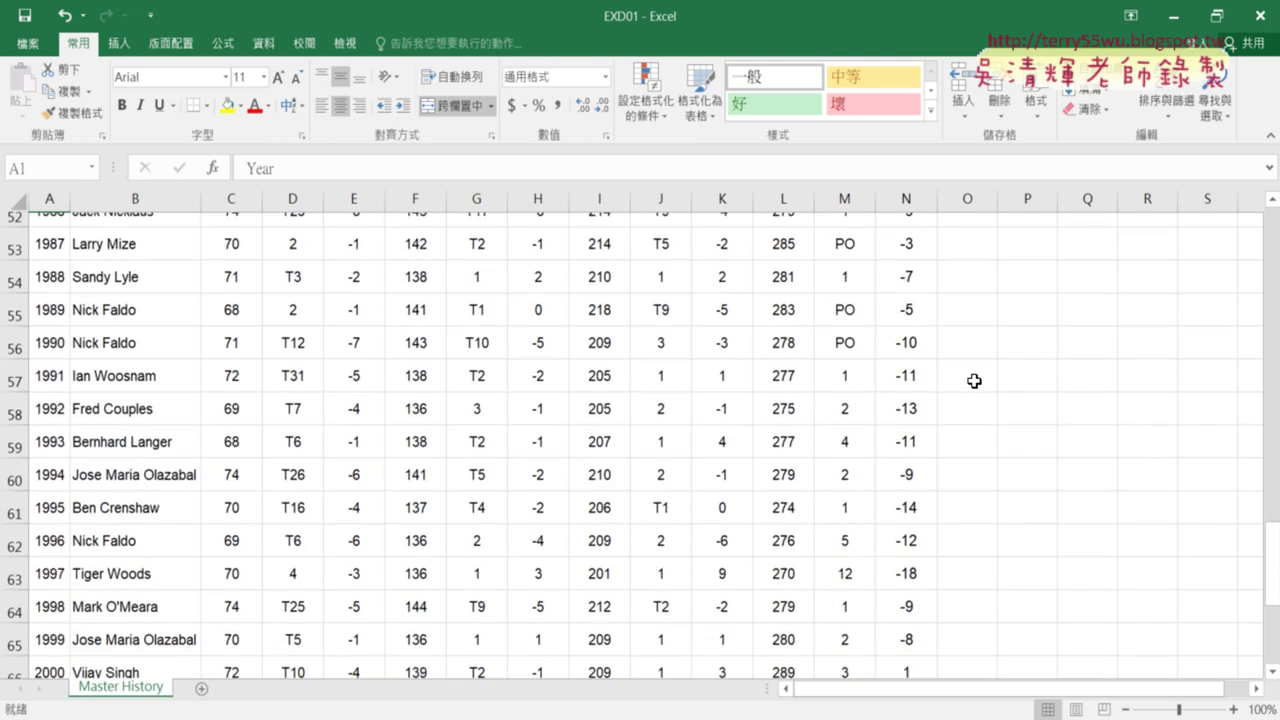
{"action": "scroll", "coordinate": [974, 381], "scroll_direction": "down", "scroll_amount": 6}
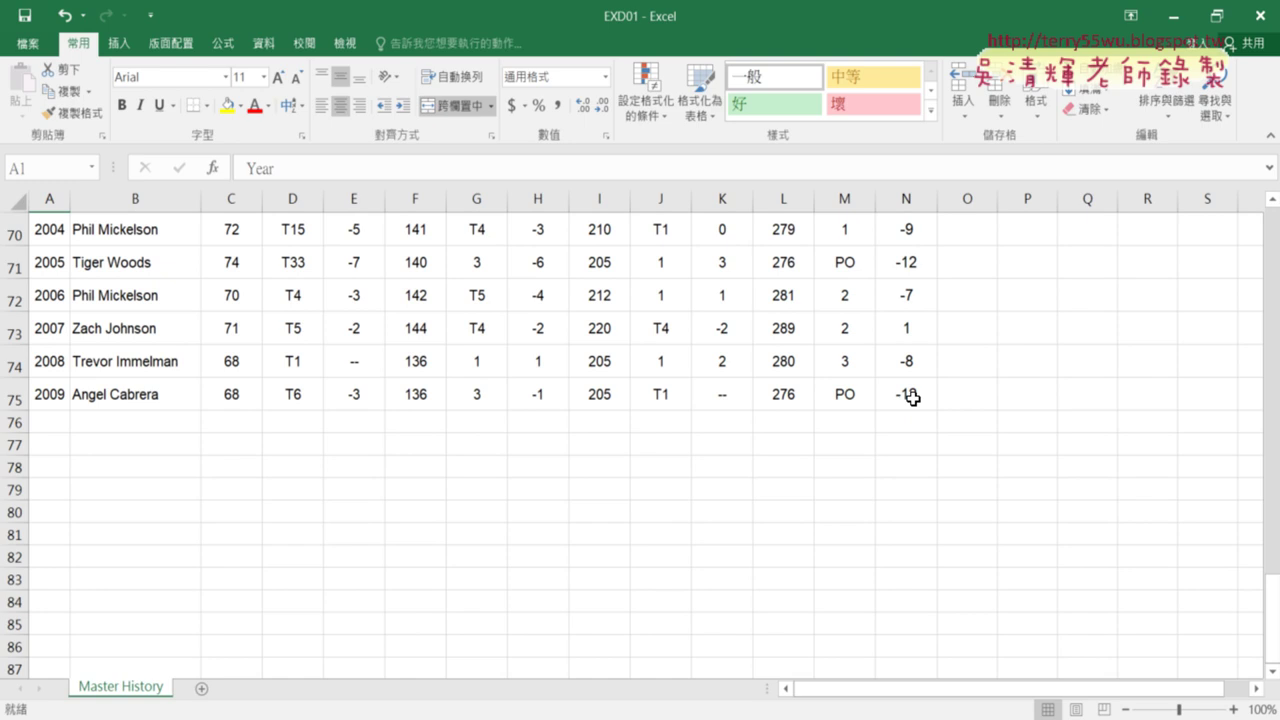
{"action": "left_click", "coordinate": [913, 394], "text": "shift"}
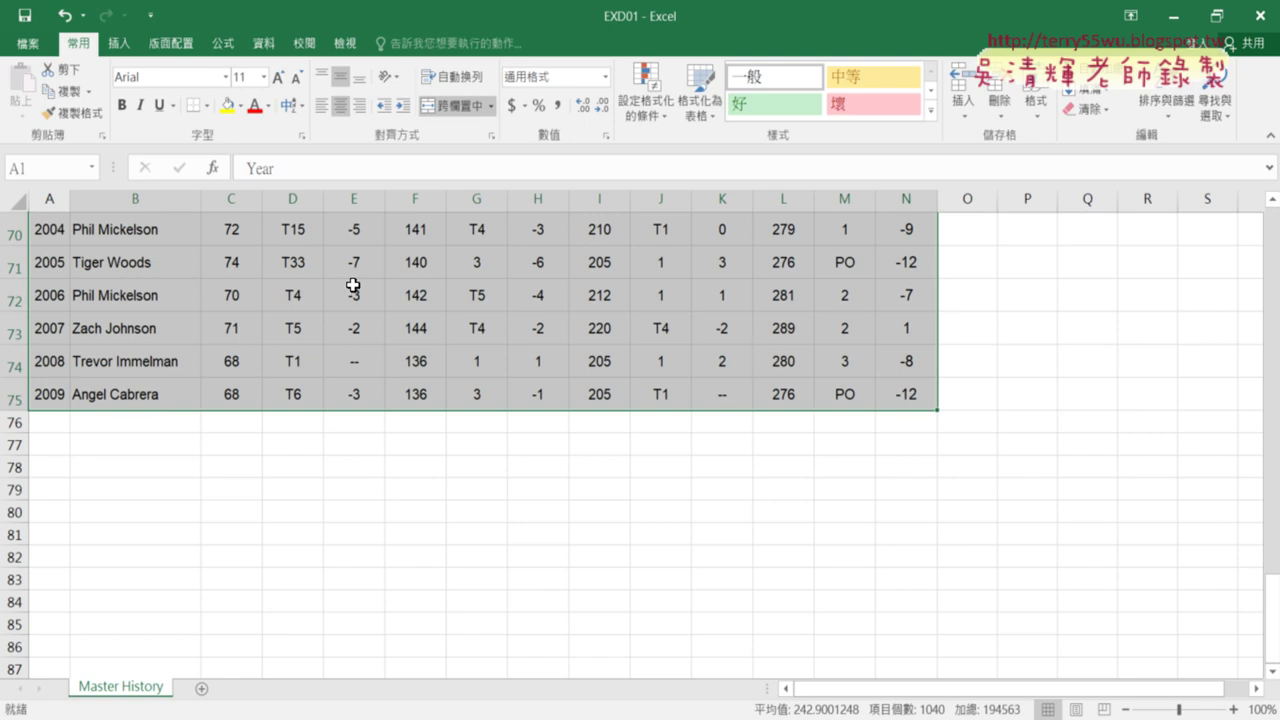
{"action": "scroll", "coordinate": [540, 286], "scroll_direction": "up", "scroll_amount": 3}
{"action": "scroll", "coordinate": [540, 286], "scroll_direction": "up", "scroll_amount": 4}
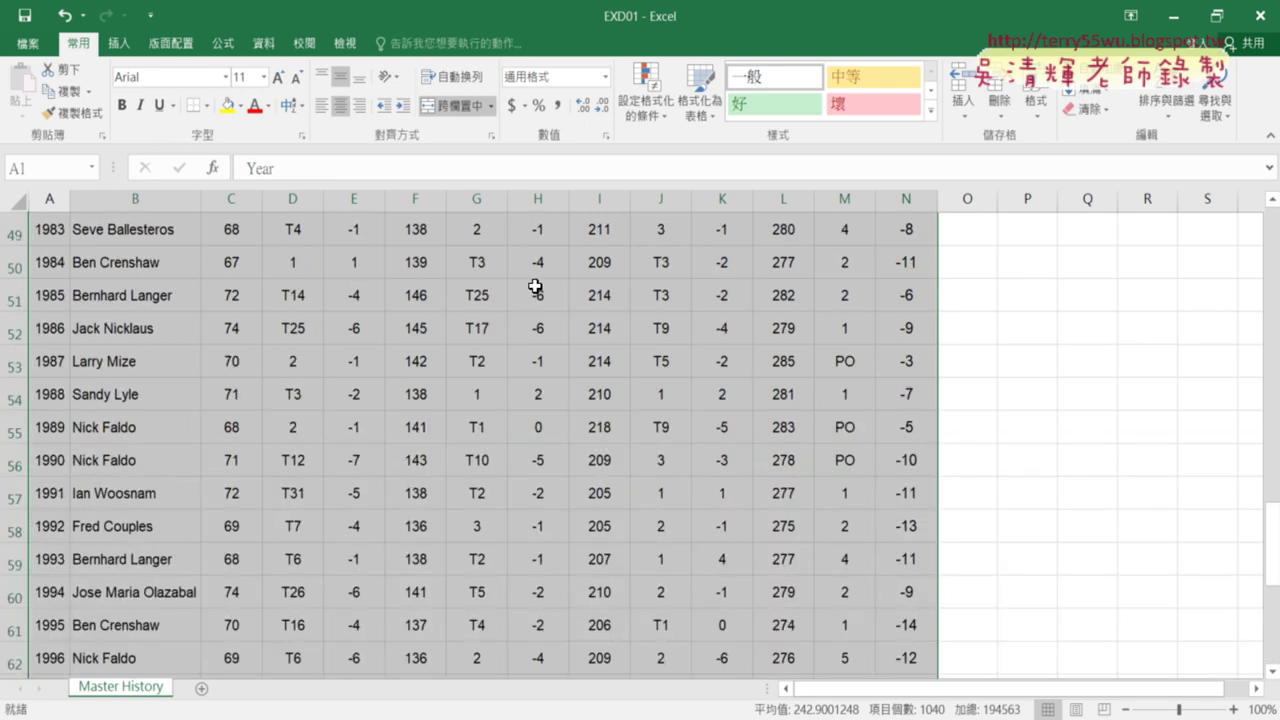
{"action": "scroll", "coordinate": [540, 286], "scroll_direction": "up", "scroll_amount": 5}
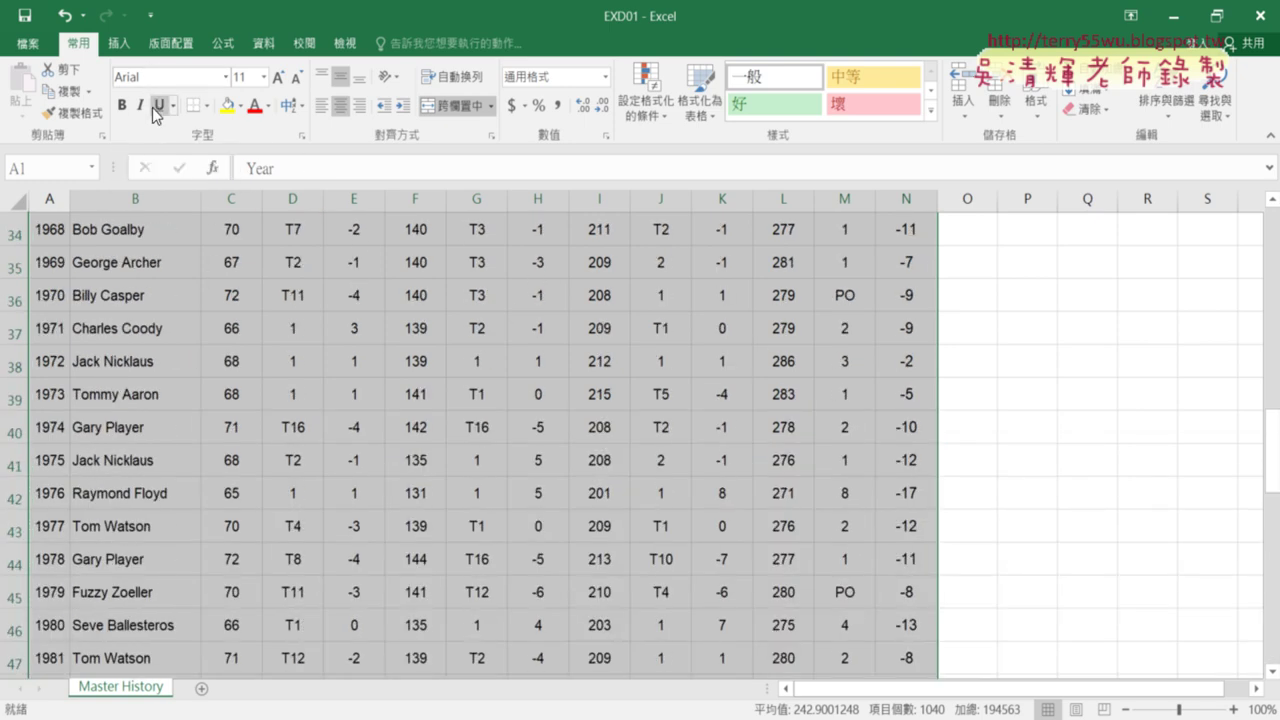
Open Format Cells at the Border tab through Borders > More Borders for A1:N75.
{"action": "left_click", "coordinate": [207, 106]}
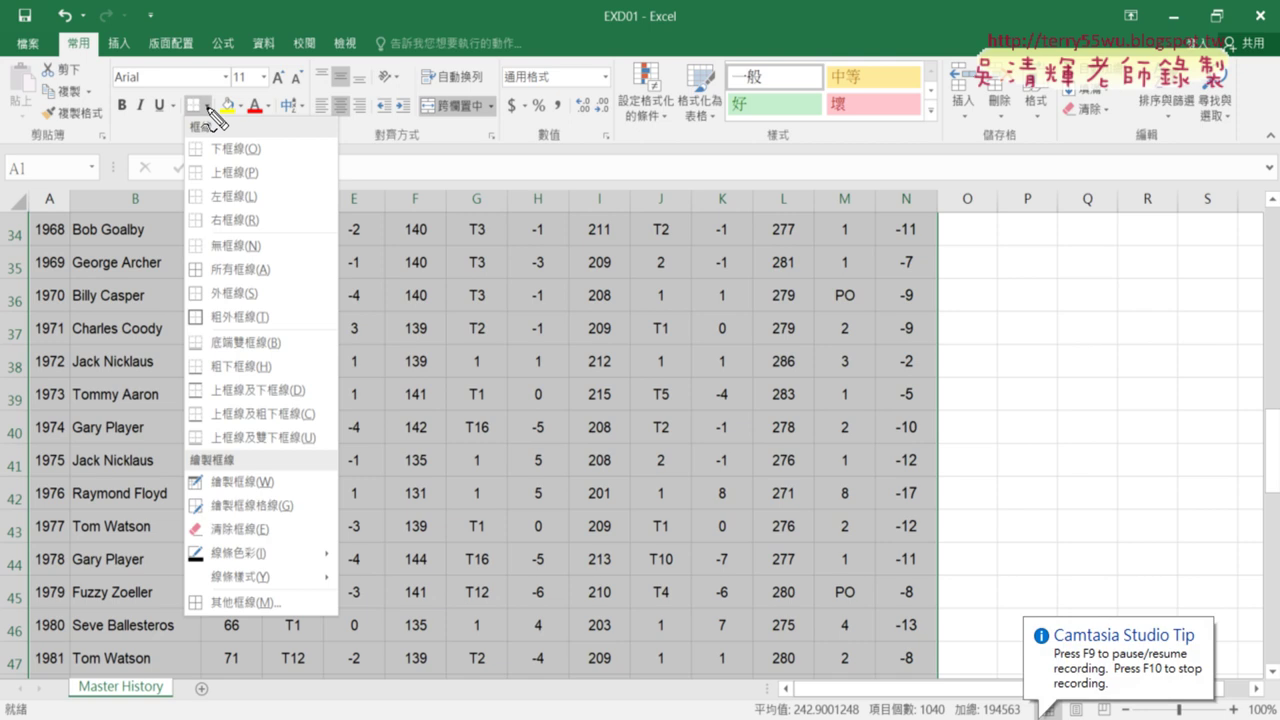
{"action": "left_click_drag", "start_coordinate": [94, 58], "coordinate": [92, 60]}
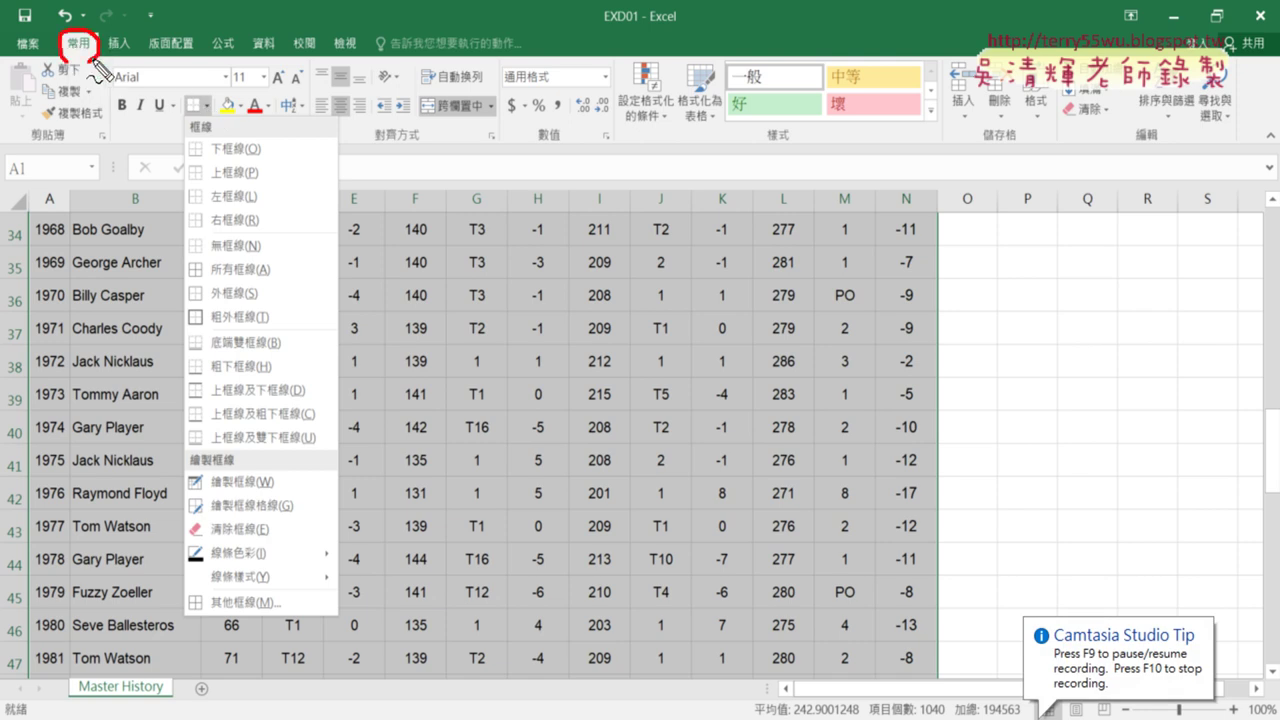
{"action": "left_click_drag", "start_coordinate": [199, 125], "coordinate": [212, 120]}
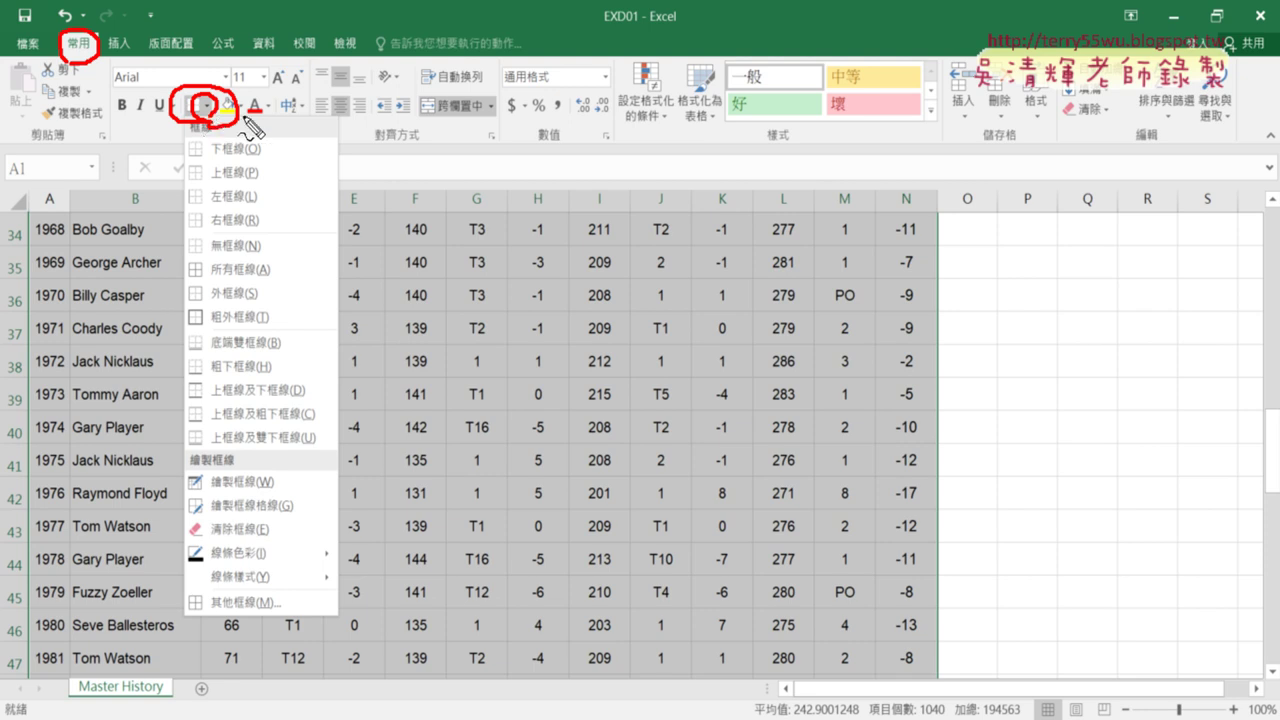
{"action": "mouse_move", "coordinate": [290, 621]}
{"action": "left_mouse_down"}
{"action": "mouse_move", "coordinate": [228, 630]}
{"action": "mouse_move", "coordinate": [300, 626]}
{"action": "left_mouse_up"}
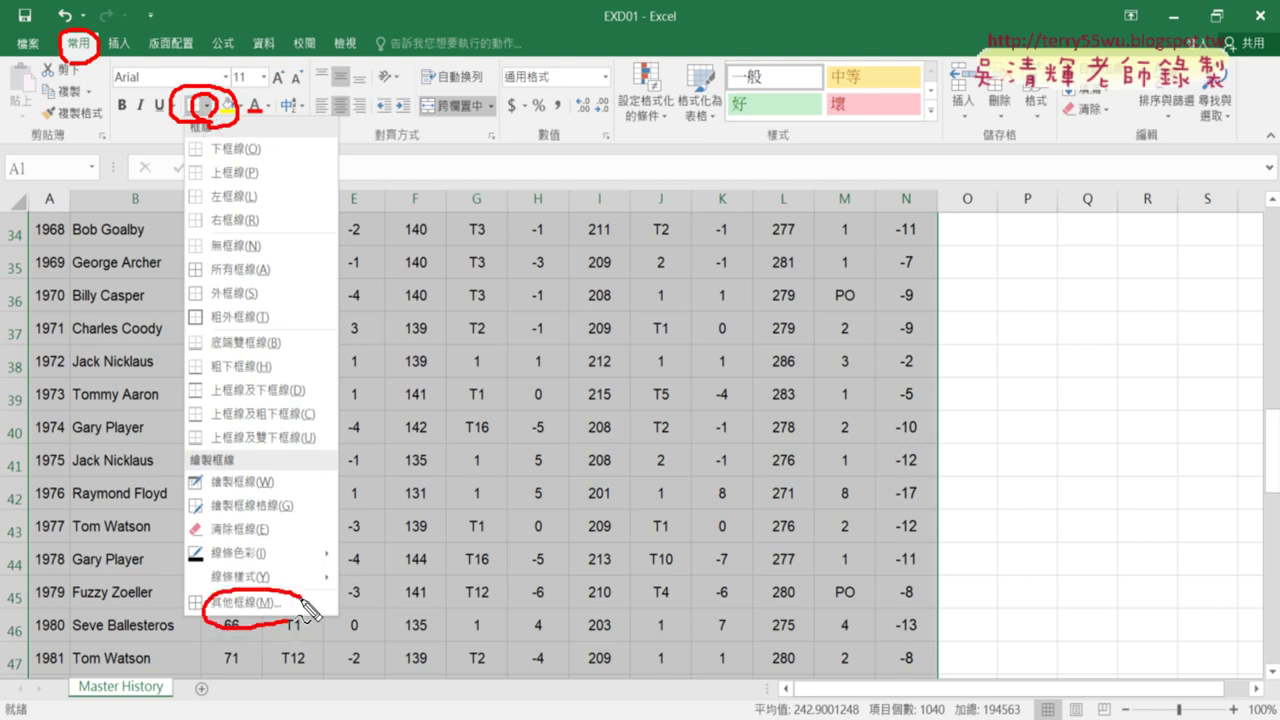
{"action": "left_click_drag", "start_coordinate": [228, 146], "coordinate": [236, 592]}
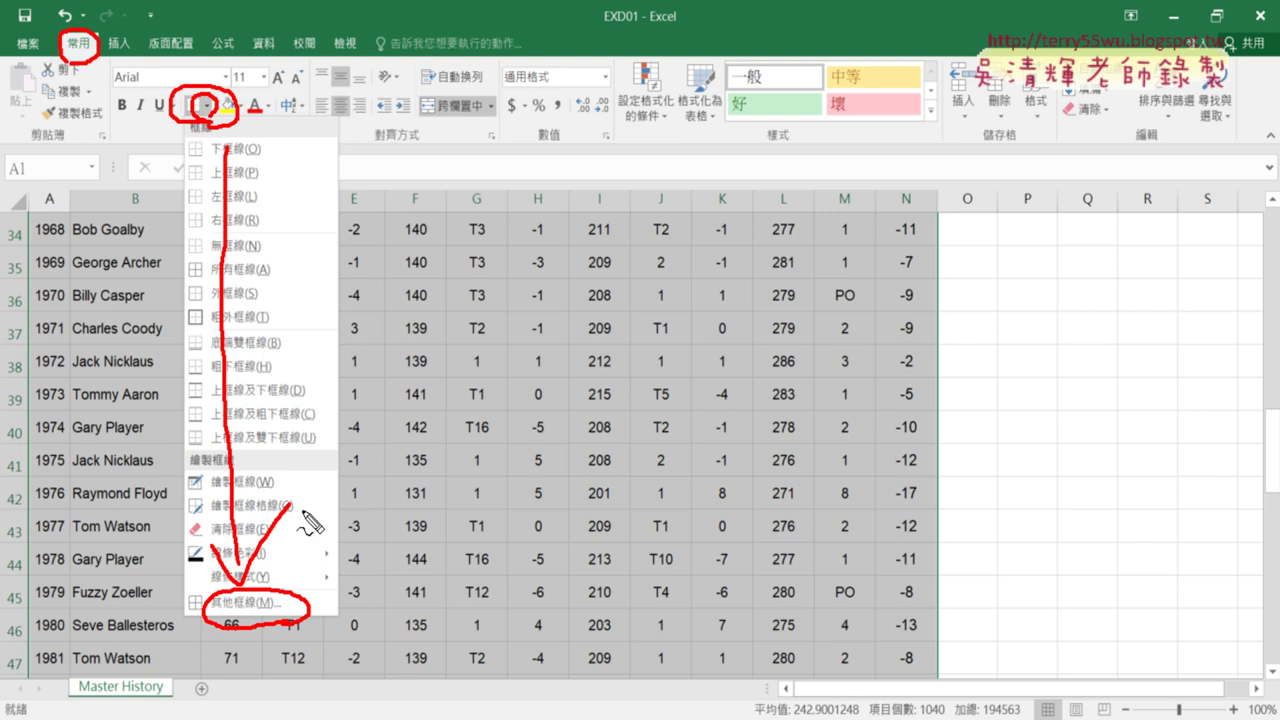
{"action": "key", "text": "Escape"}
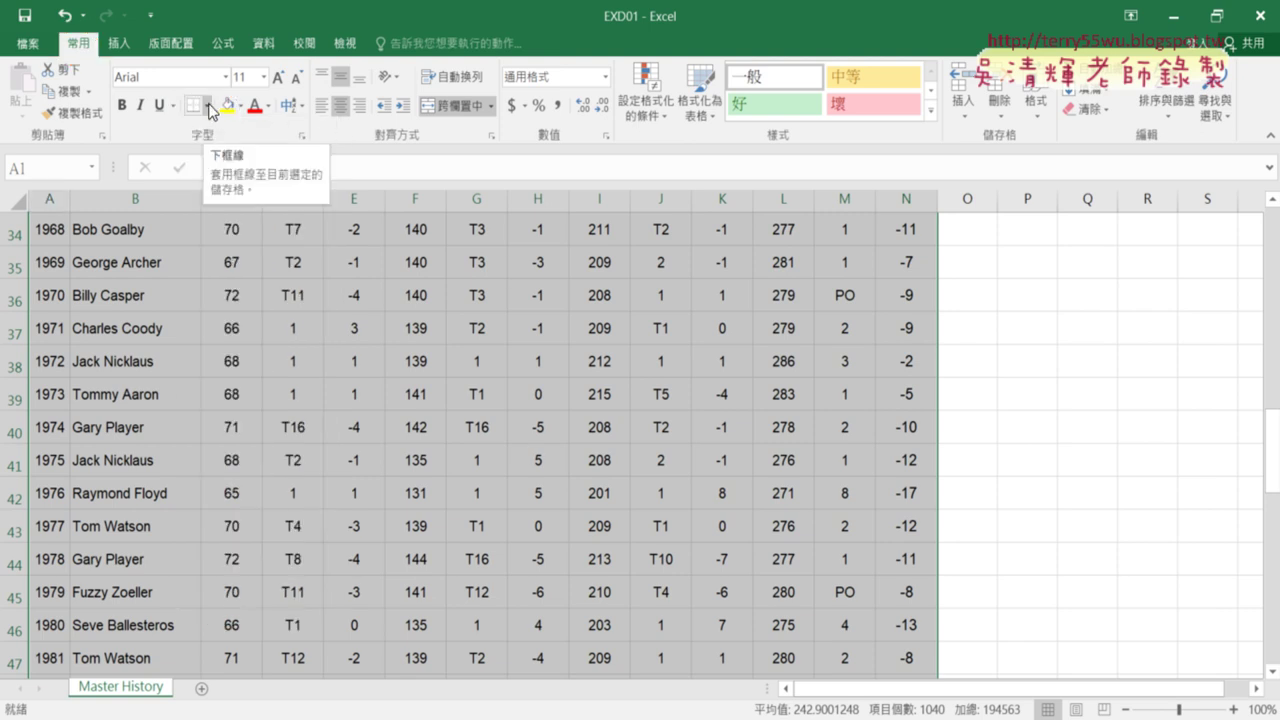
{"action": "left_click", "coordinate": [209, 106]}
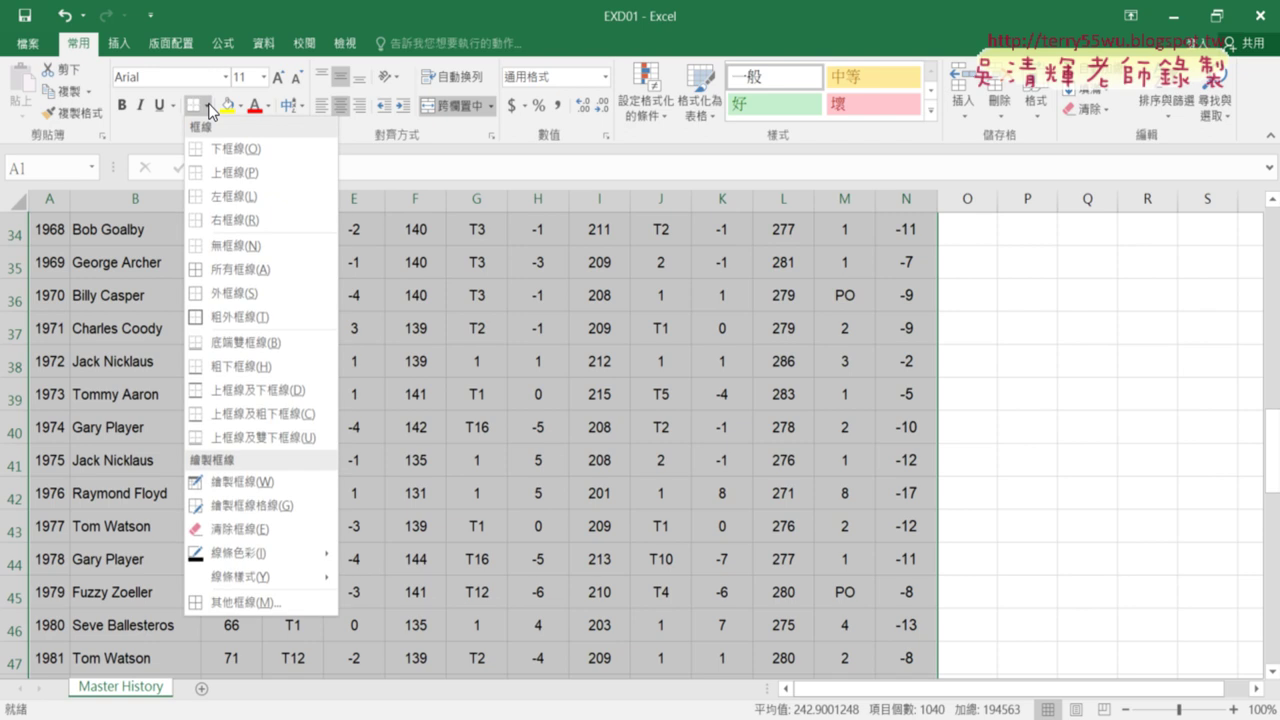
{"action": "left_click", "coordinate": [262, 603]}
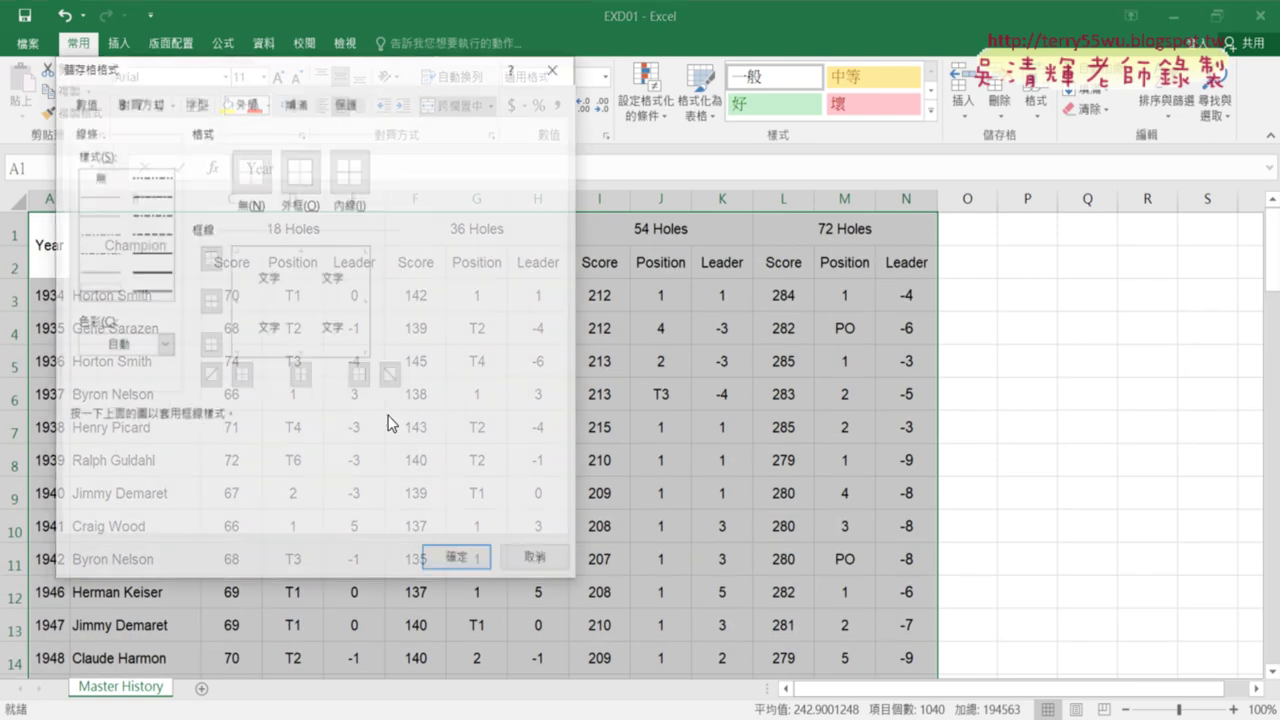
Apply the thinnest solid line style to the Inside preset for A1:N75.
{"action": "left_click_drag", "start_coordinate": [320, 70], "coordinate": [687, 95]}
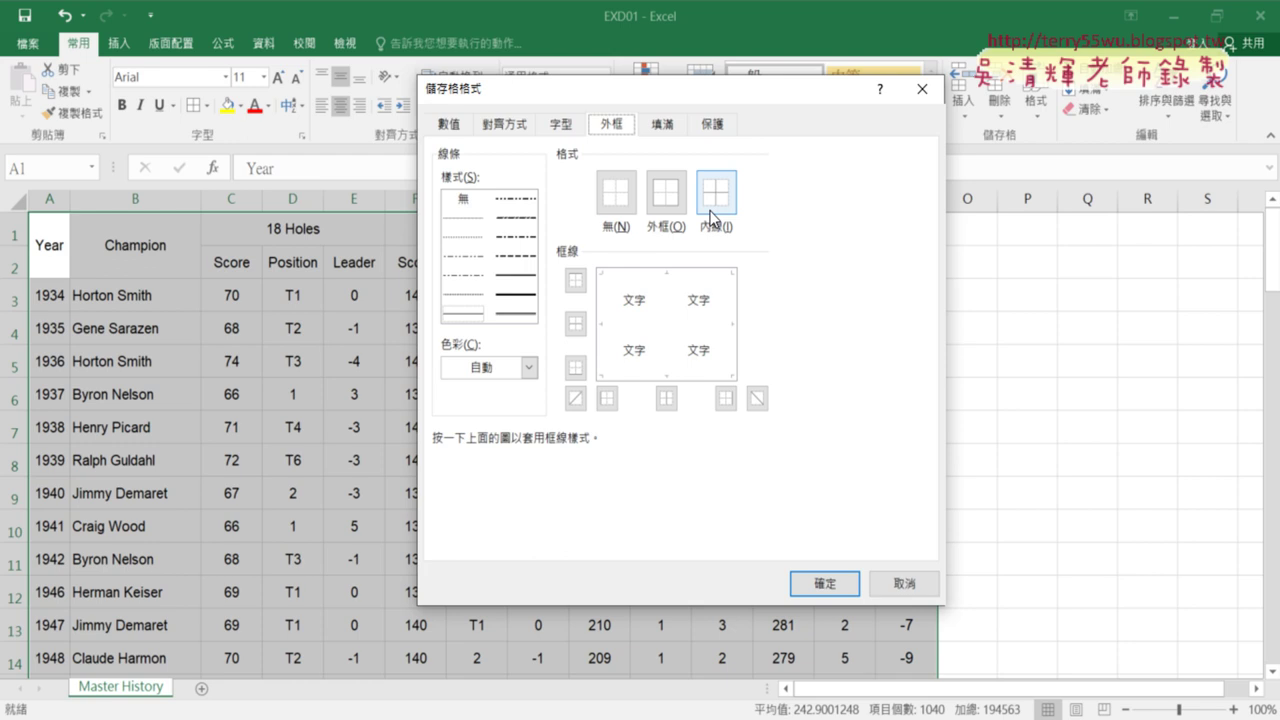
{"action": "left_click", "coordinate": [465, 317]}
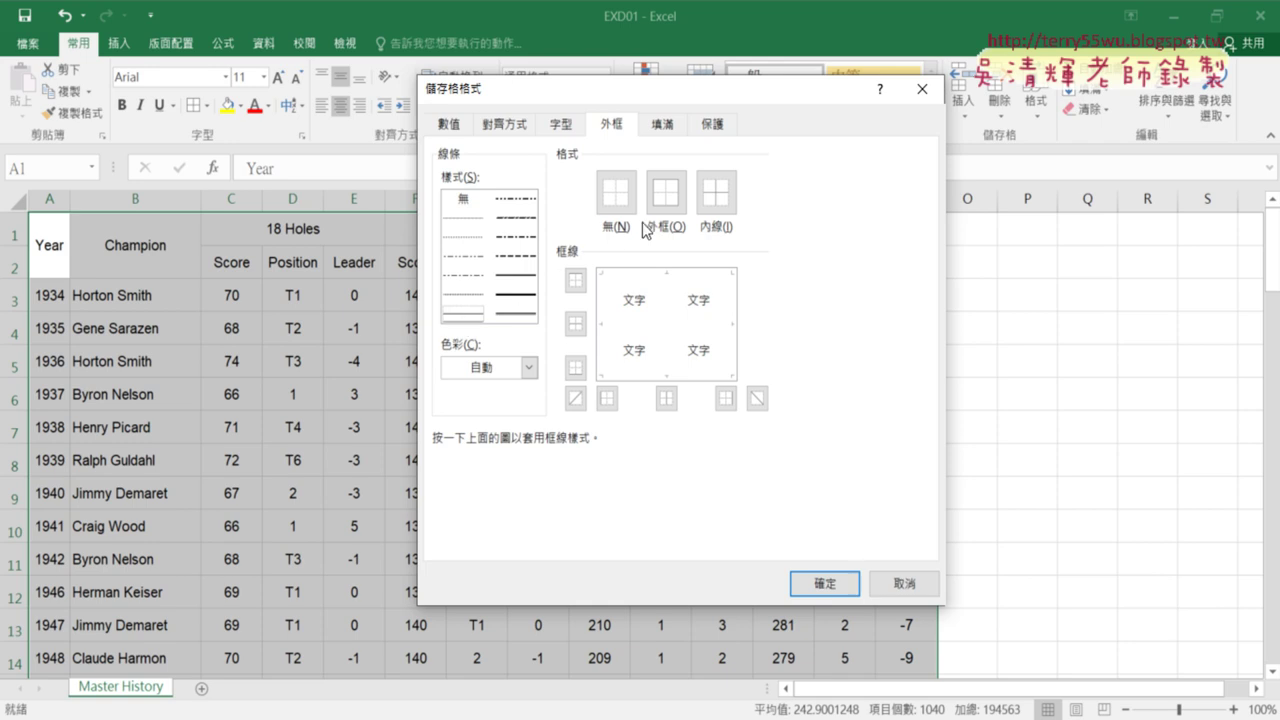
{"action": "left_click", "coordinate": [718, 203]}
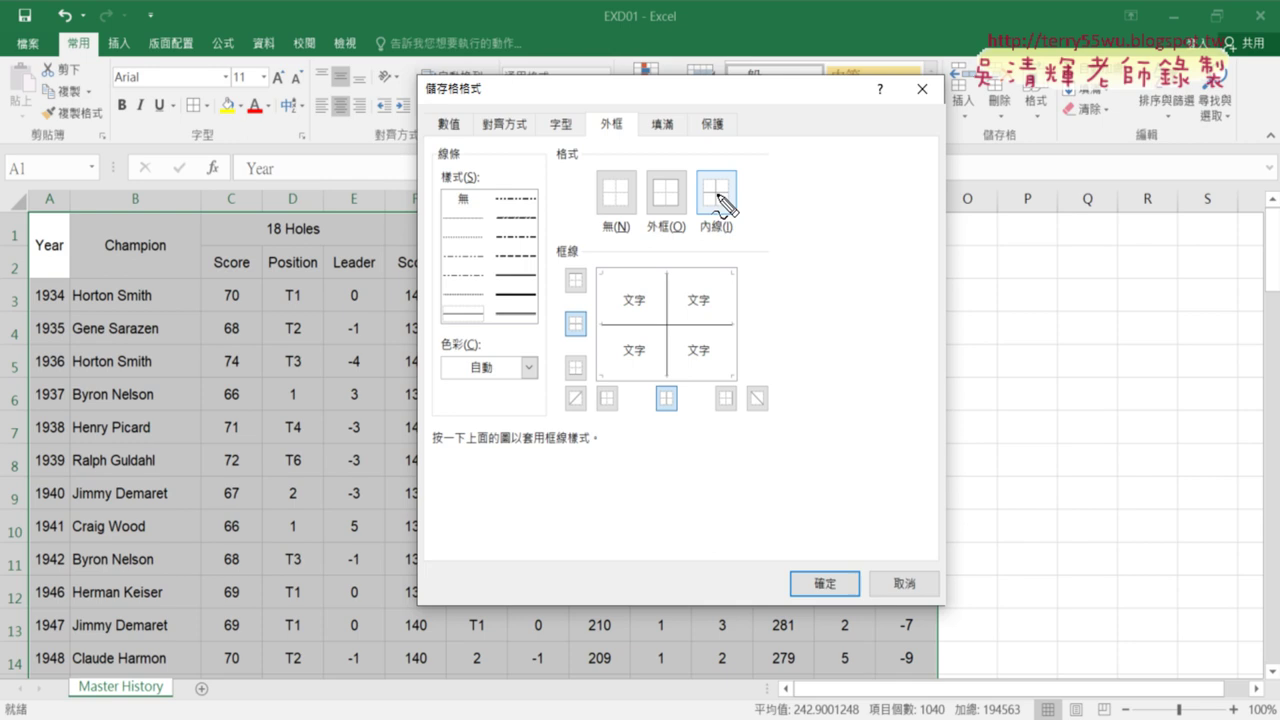
{"action": "left_click_drag", "start_coordinate": [666, 273], "coordinate": [671, 362]}
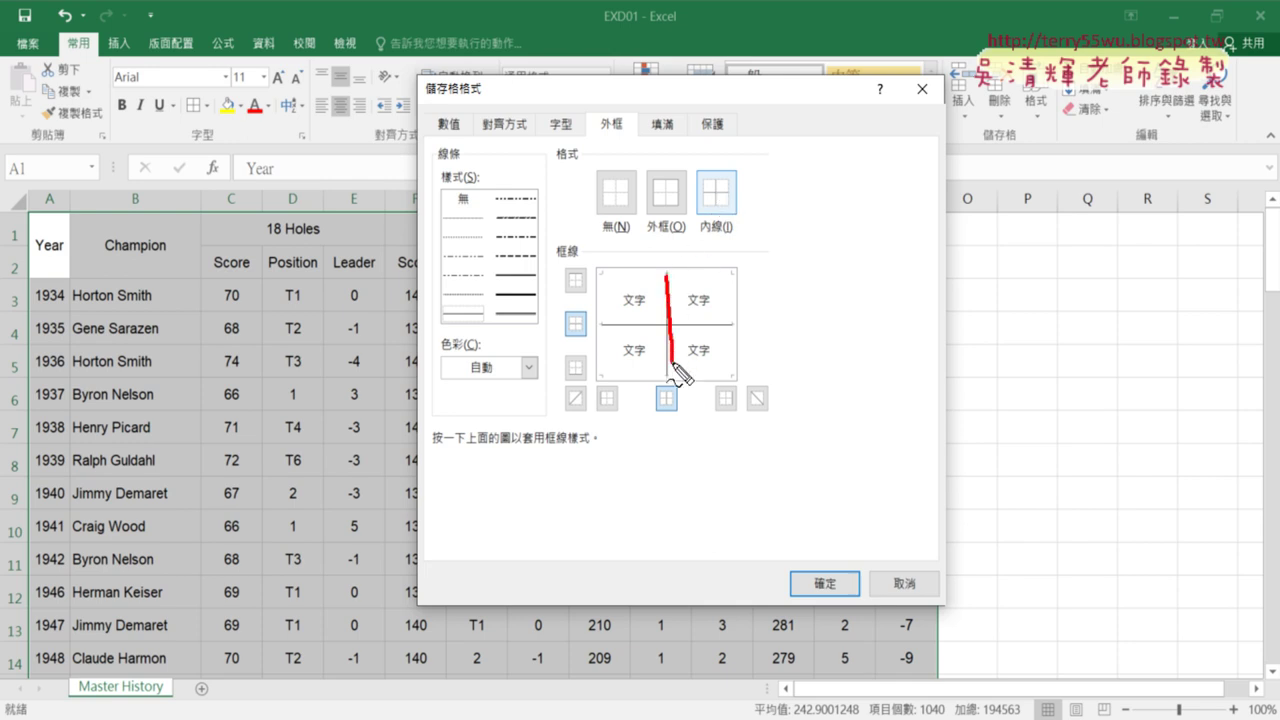
{"action": "left_click_drag", "start_coordinate": [619, 327], "coordinate": [716, 327]}
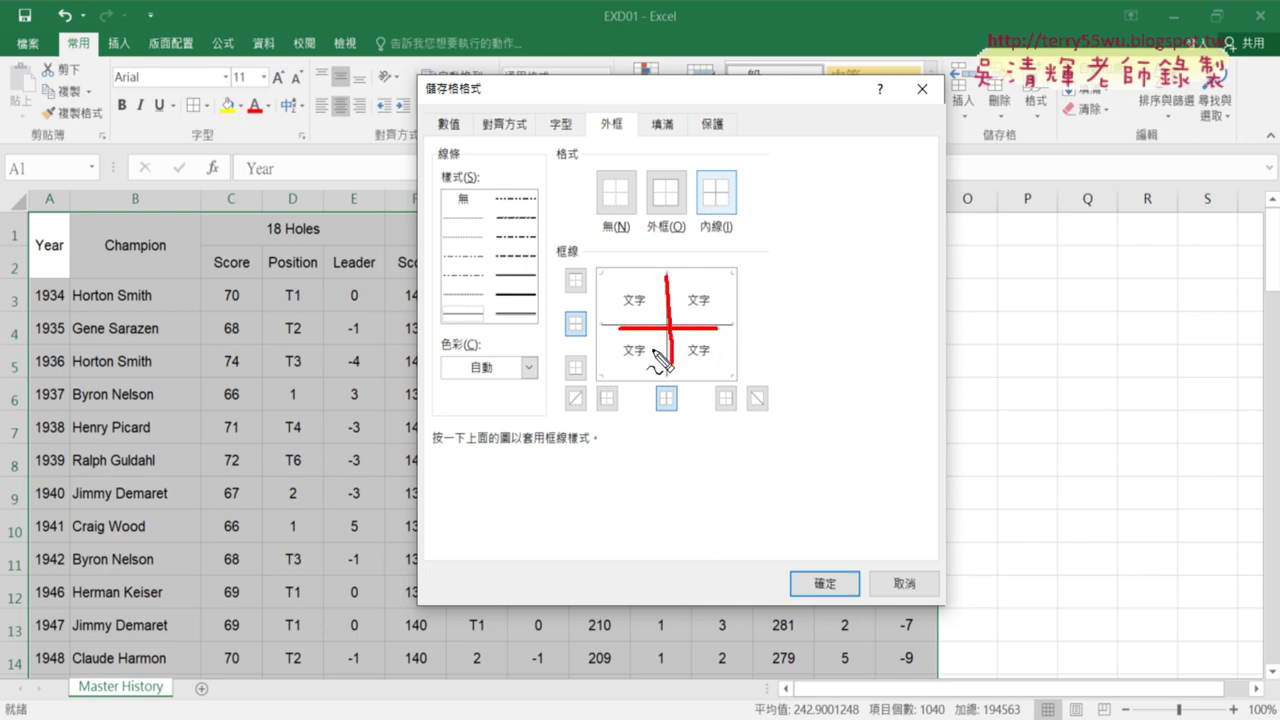
{"action": "left_click_drag", "start_coordinate": [482, 298], "coordinate": [490, 318]}
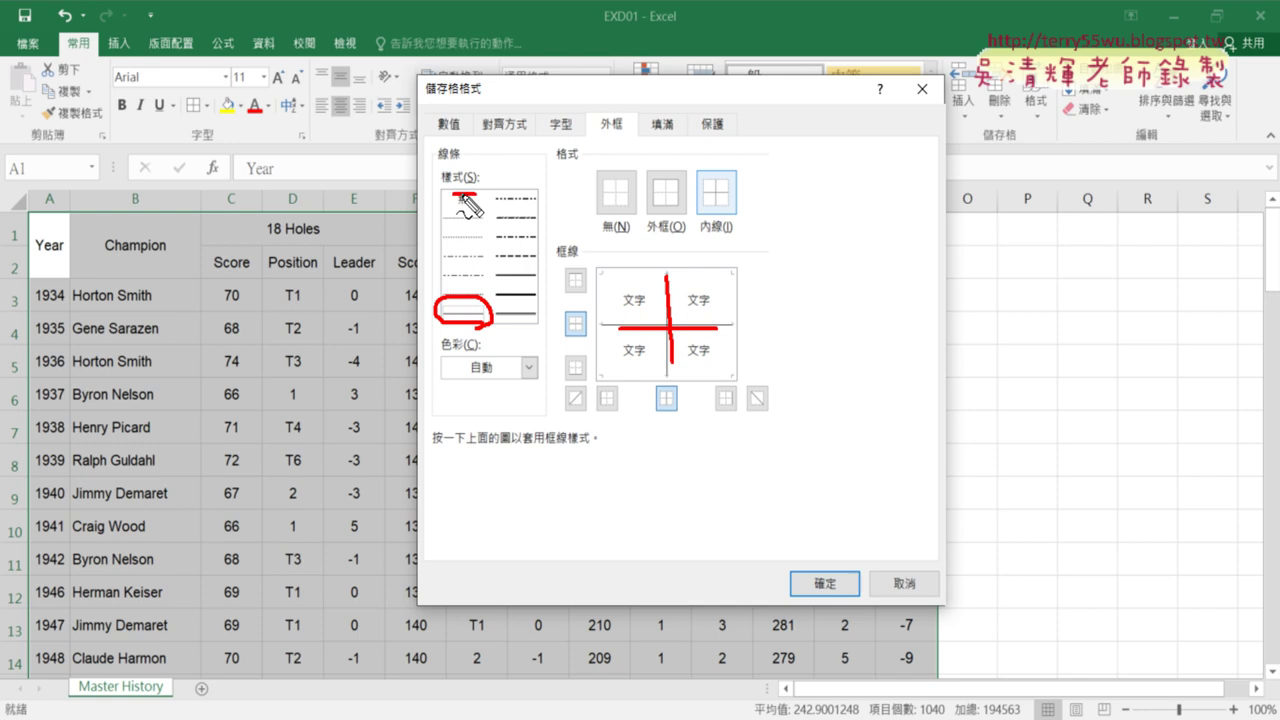
{"action": "left_click_drag", "start_coordinate": [460, 152], "coordinate": [487, 165]}
{"action": "left_click_drag", "start_coordinate": [404, 153], "coordinate": [402, 194]}
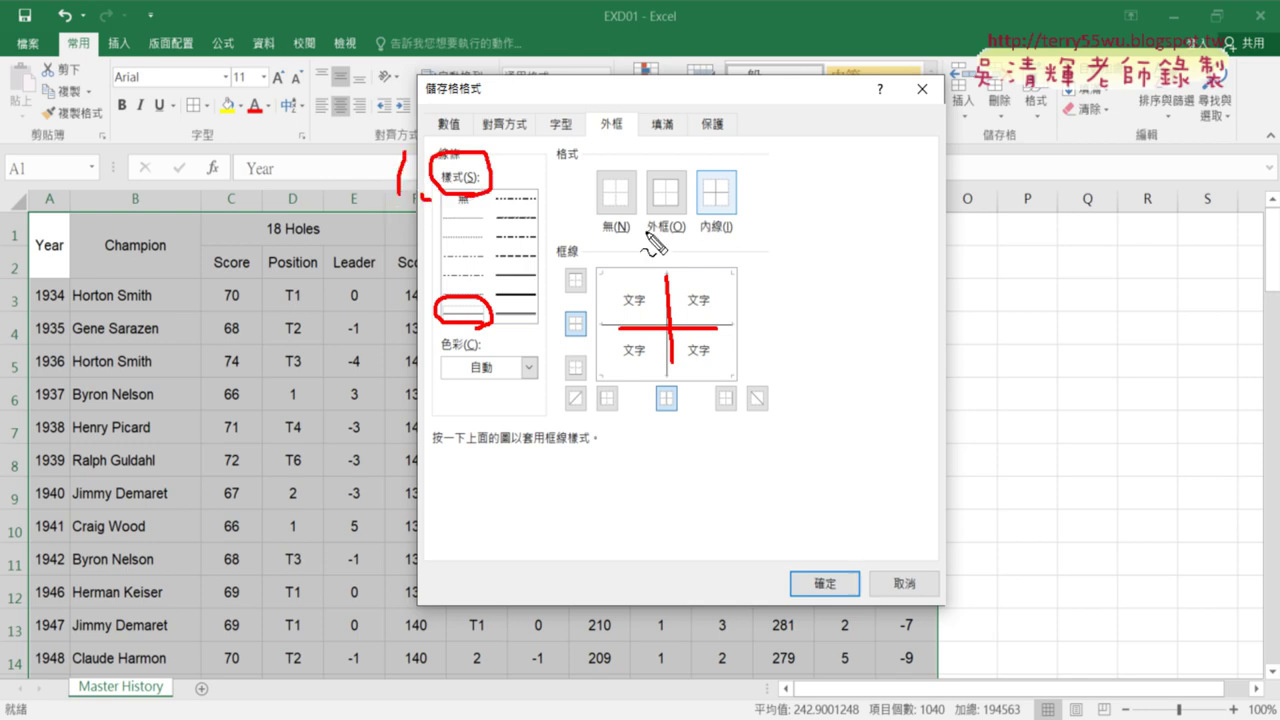
{"action": "mouse_move", "coordinate": [683, 228]}
{"action": "left_mouse_down"}
{"action": "mouse_move", "coordinate": [740, 242]}
{"action": "mouse_move", "coordinate": [684, 232]}
{"action": "left_mouse_up"}
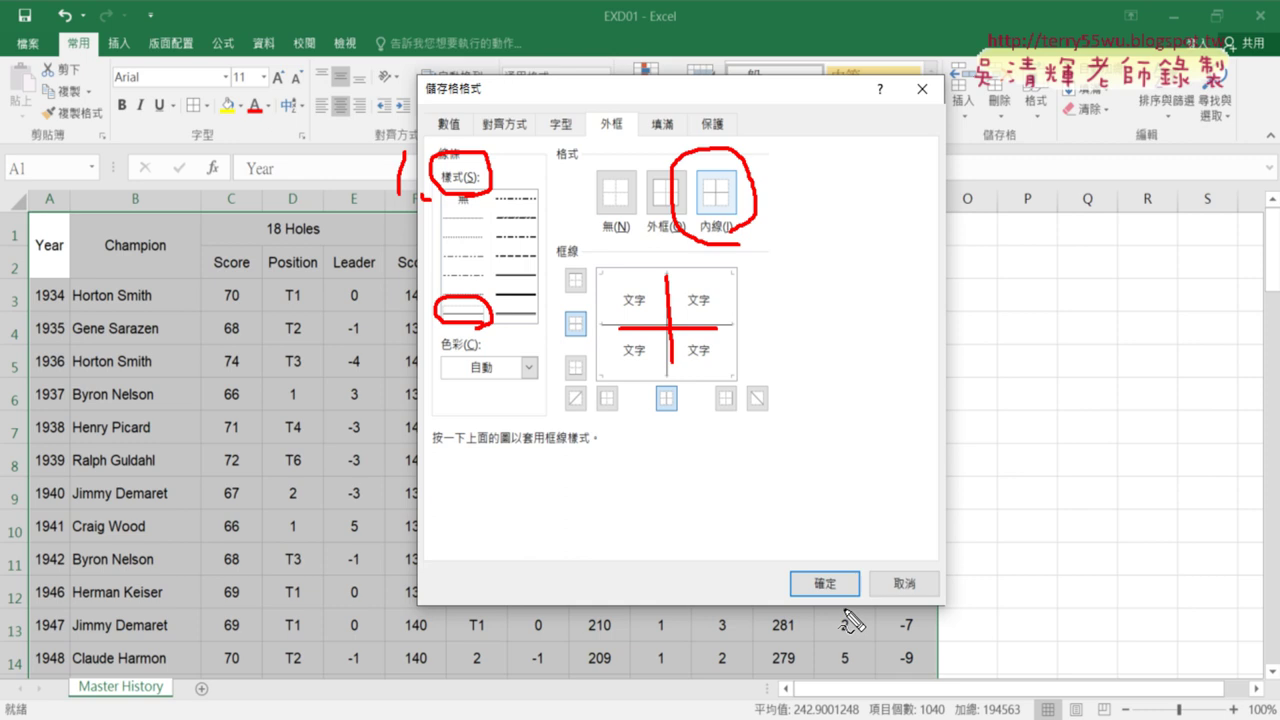
{"action": "left_click_drag", "start_coordinate": [838, 607], "coordinate": [848, 588]}
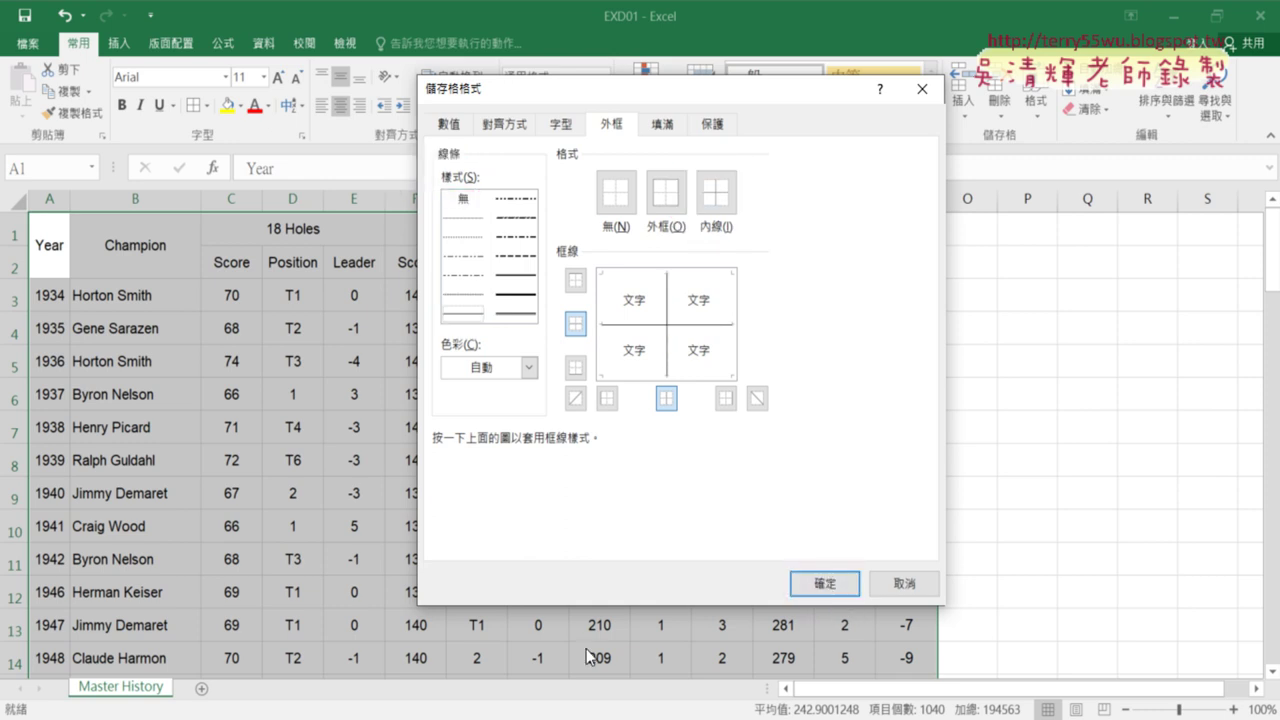
Apply the medium-thick solid line style to the Outline preset.
{"action": "left_click", "coordinate": [385, 650]}
{"action": "left_click", "coordinate": [517, 283]}
{"action": "left_click", "coordinate": [669, 200]}
{"action": "key", "text": "alt+Tab"}
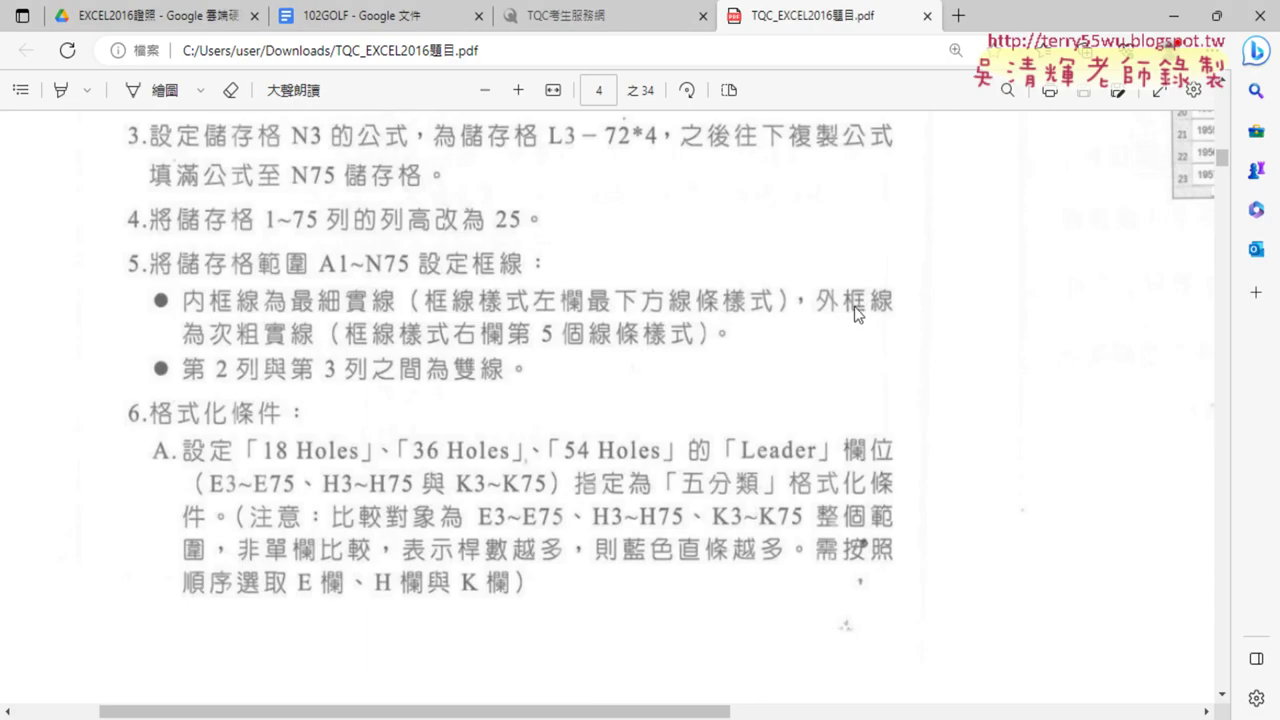
{"action": "key", "text": "alt+Tab"}
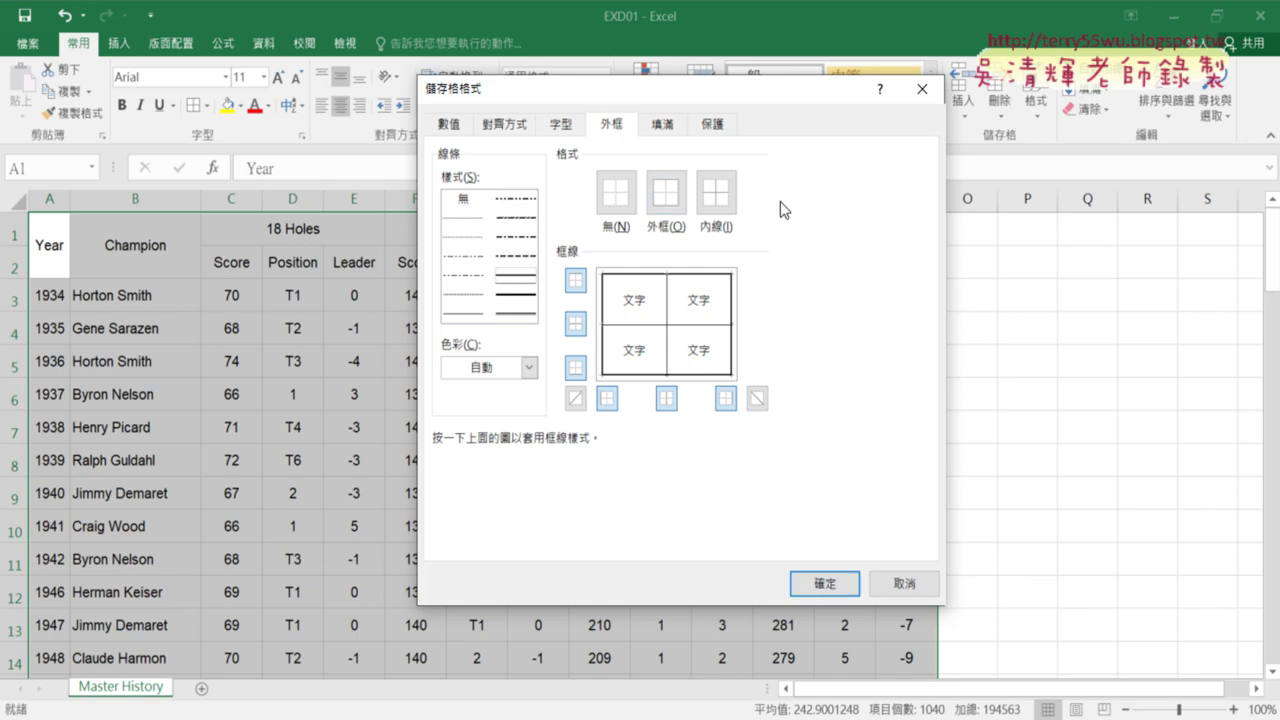
Apply the thin inside and thicker outer borders to A1:N75, then check the exam PDF.
{"action": "left_click", "coordinate": [826, 585]}
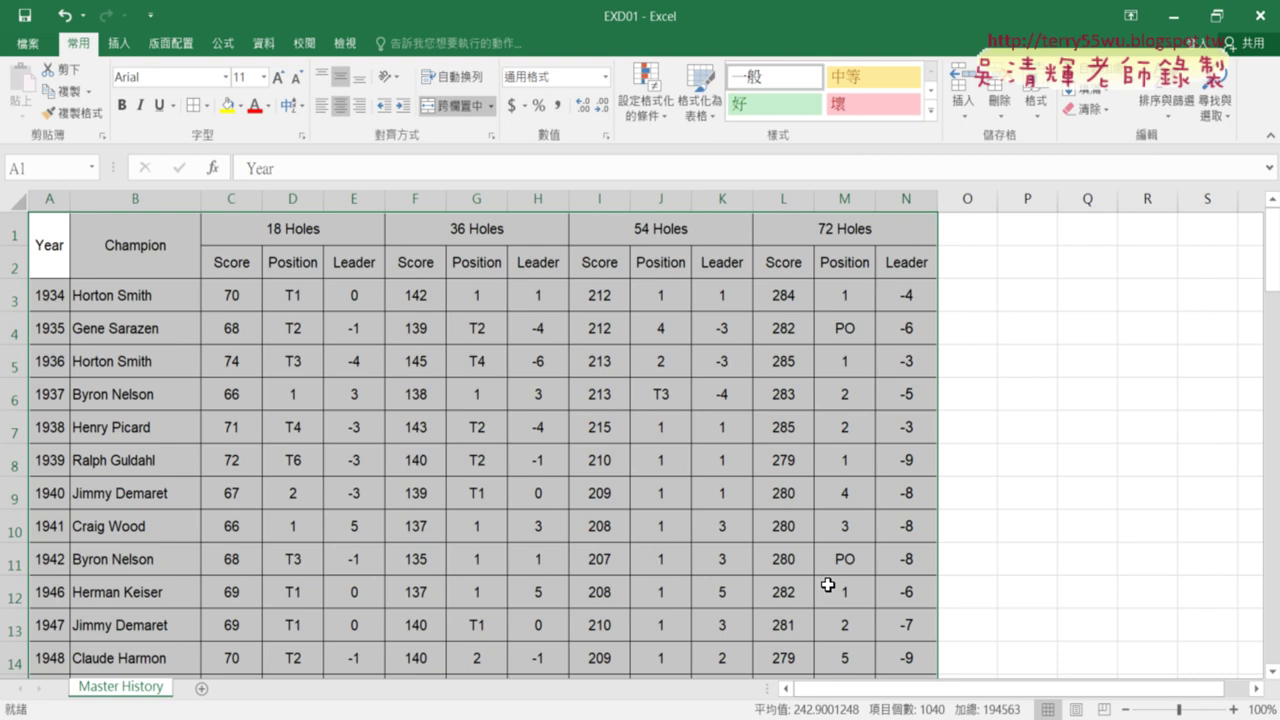
{"action": "left_click", "coordinate": [828, 585]}
{"action": "key", "text": "alt+Tab"}
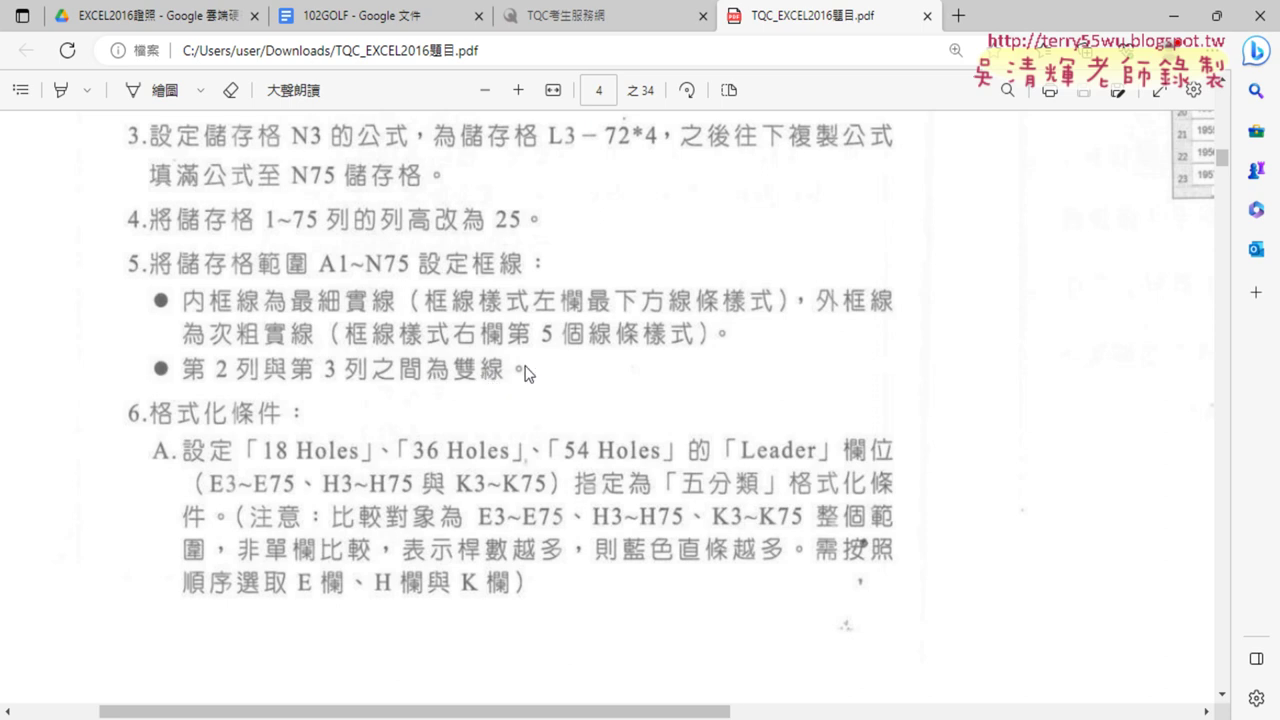
Back in Excel, select the first data row A3:N3.
{"action": "left_click", "coordinate": [1175, 14]}
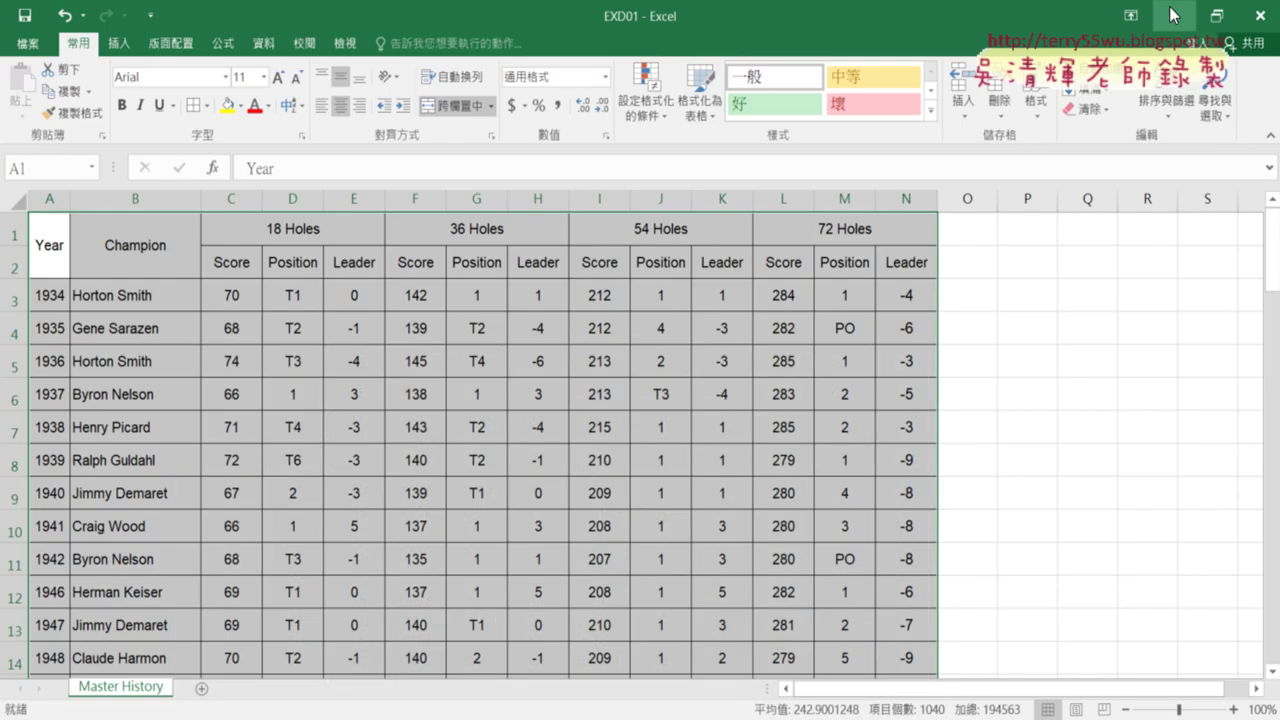
{"action": "left_click", "coordinate": [41, 271]}
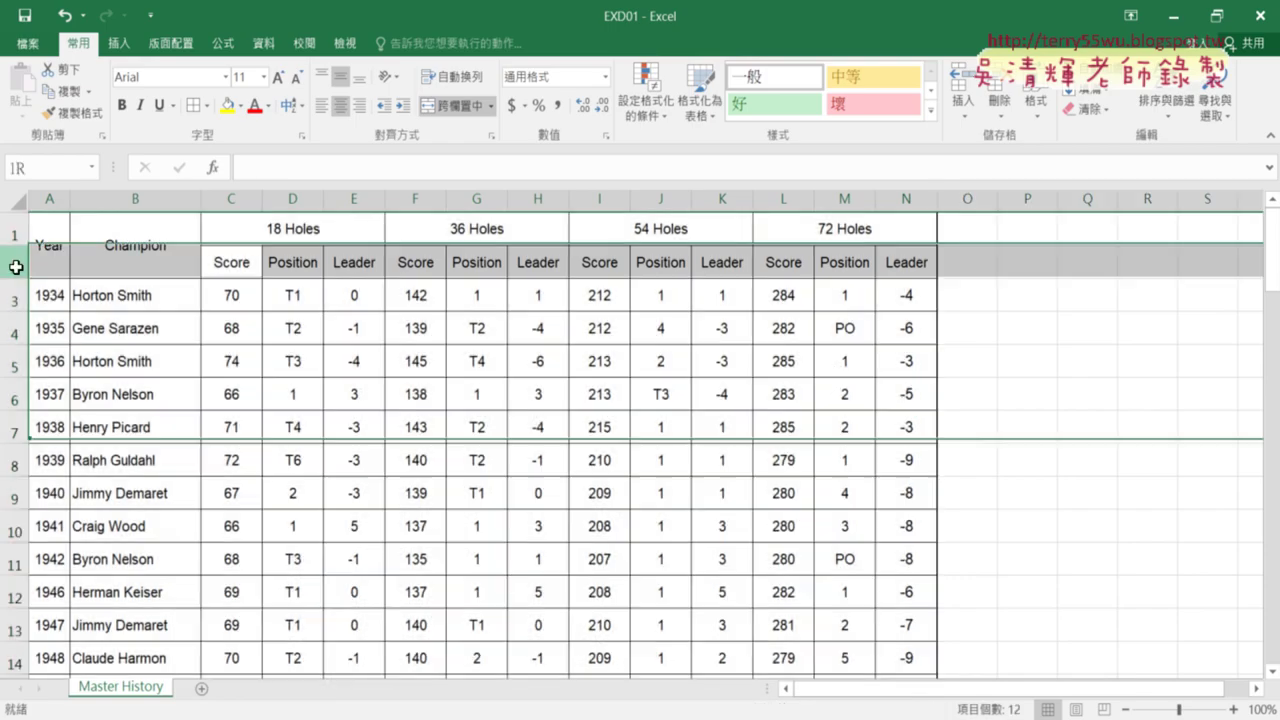
{"action": "left_click", "coordinate": [17, 295]}
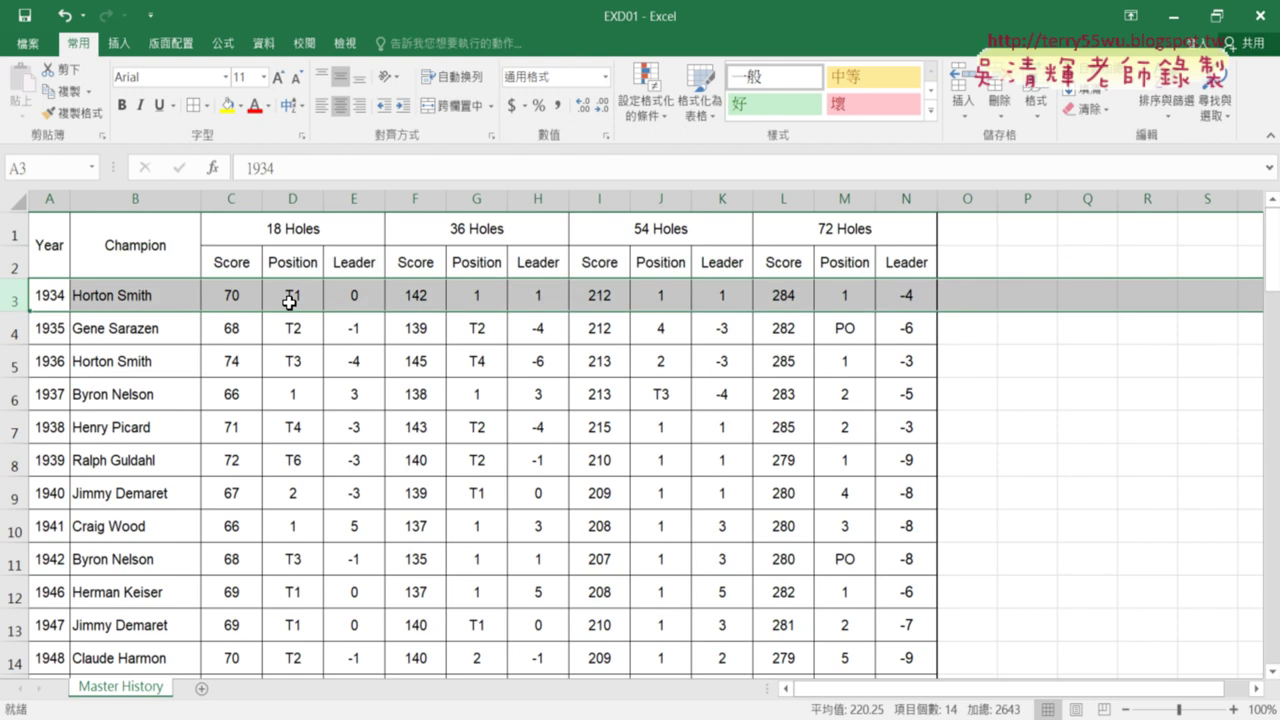
{"action": "left_click", "coordinate": [116, 297]}
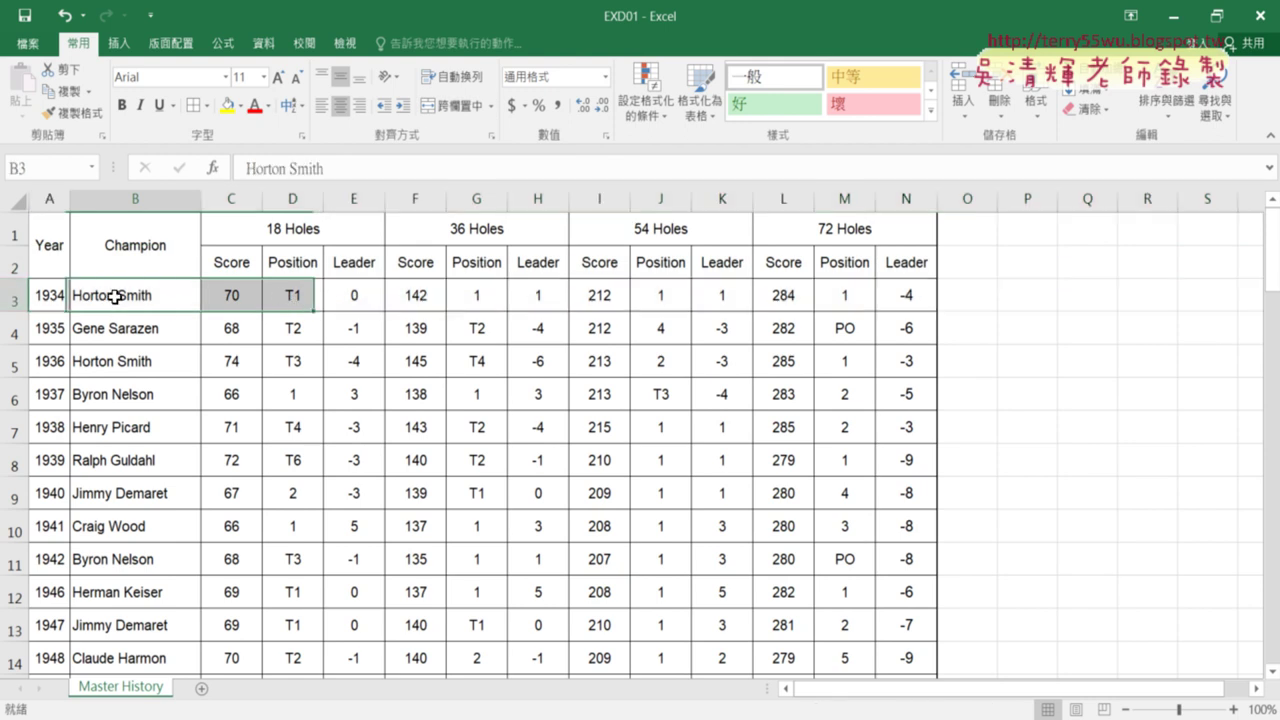
{"action": "left_click_drag", "start_coordinate": [48, 298], "coordinate": [903, 297]}
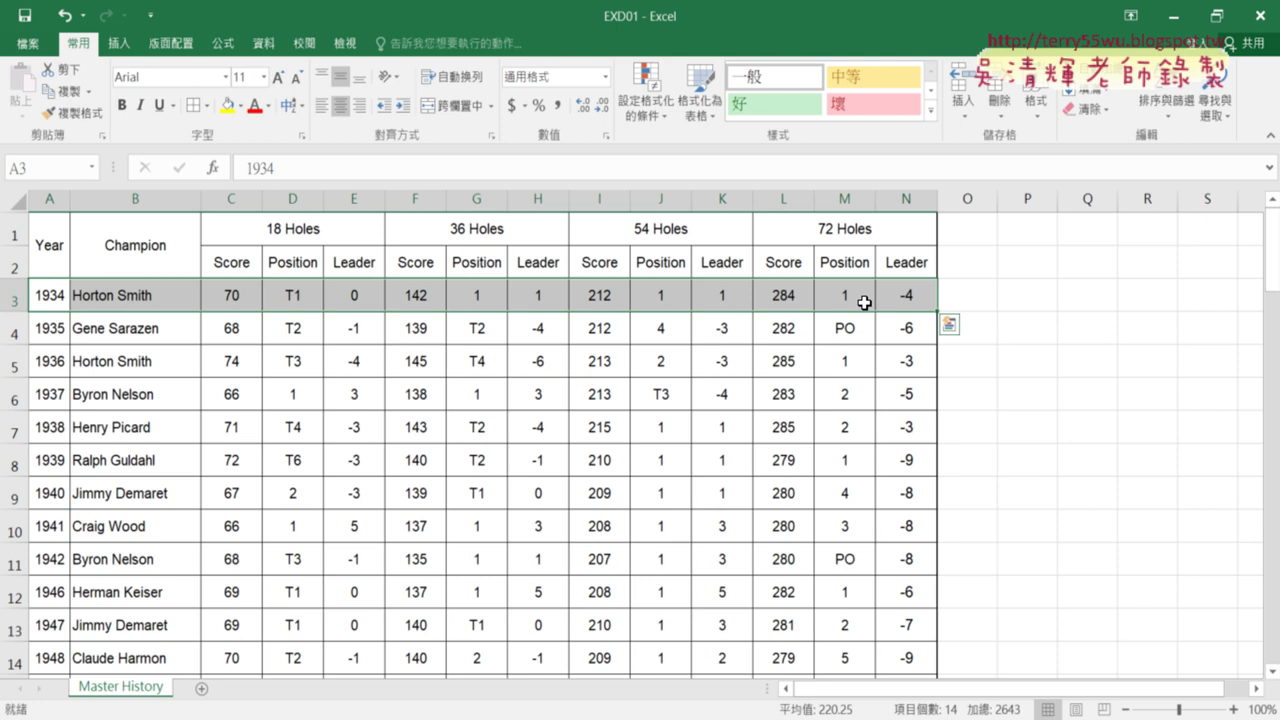
{"action": "left_click_drag", "start_coordinate": [60, 262], "coordinate": [897, 265]}
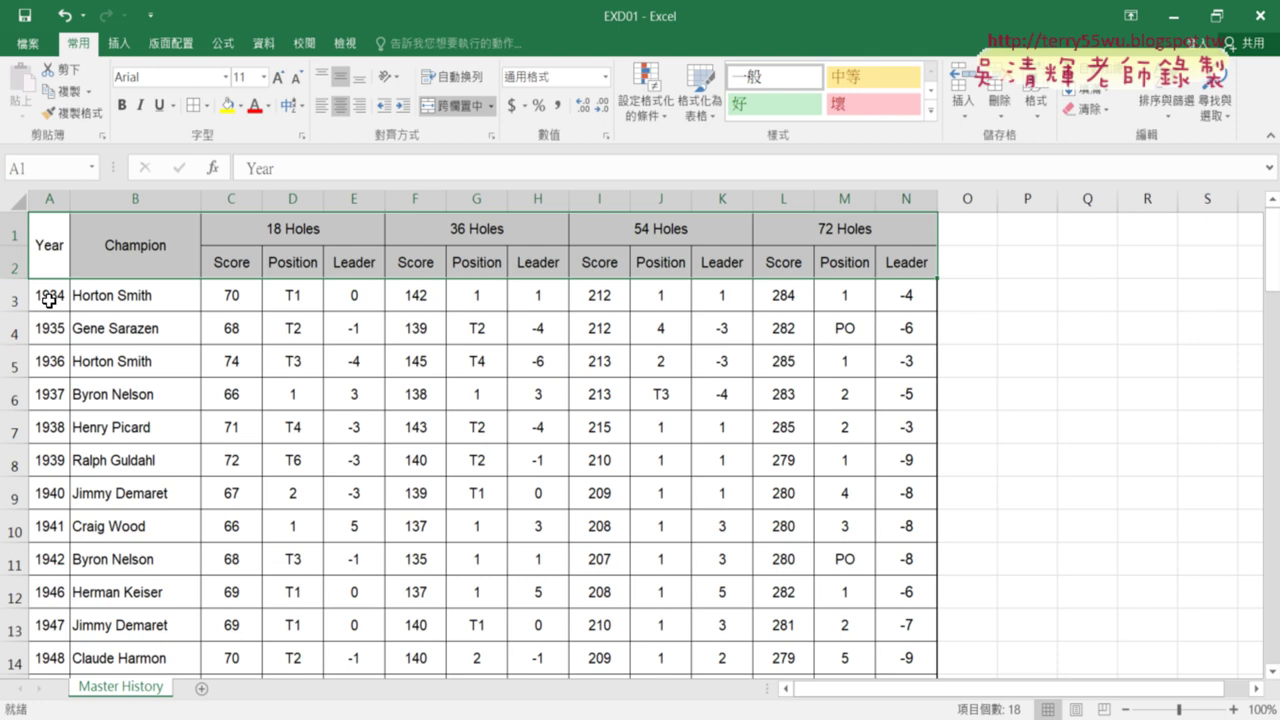
{"action": "left_click_drag", "start_coordinate": [48, 300], "coordinate": [914, 301]}
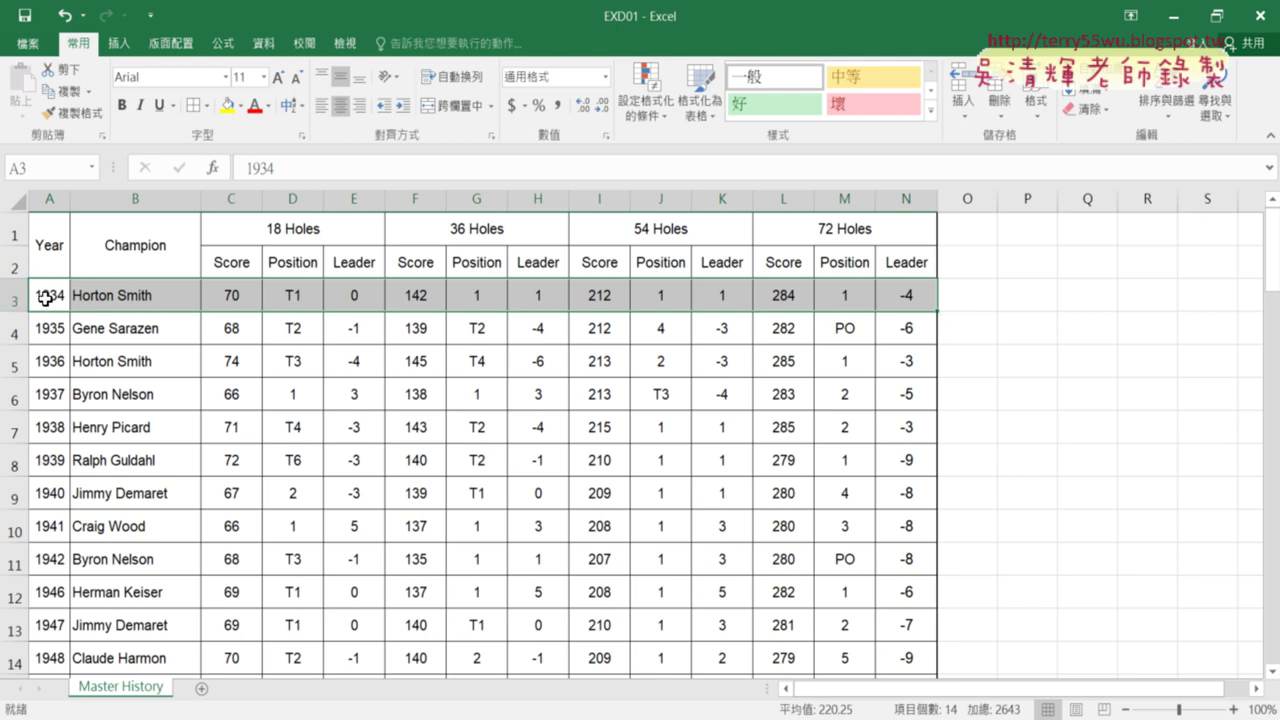
{"action": "left_click_drag", "start_coordinate": [47, 296], "coordinate": [900, 293]}
In More Borders, set a double line on the top edge of A3:N3.
{"action": "mouse_move", "coordinate": [889, 300]}
{"action": "left_click", "coordinate": [207, 105]}
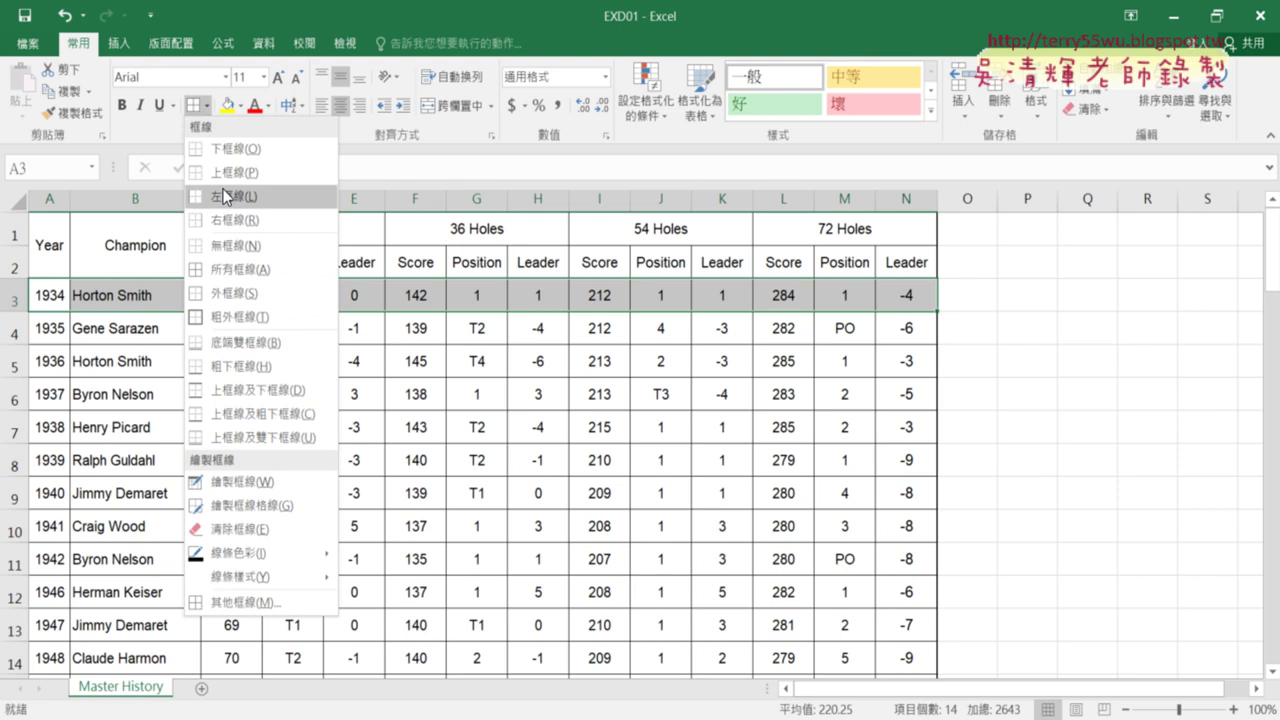
{"action": "left_click", "coordinate": [265, 602]}
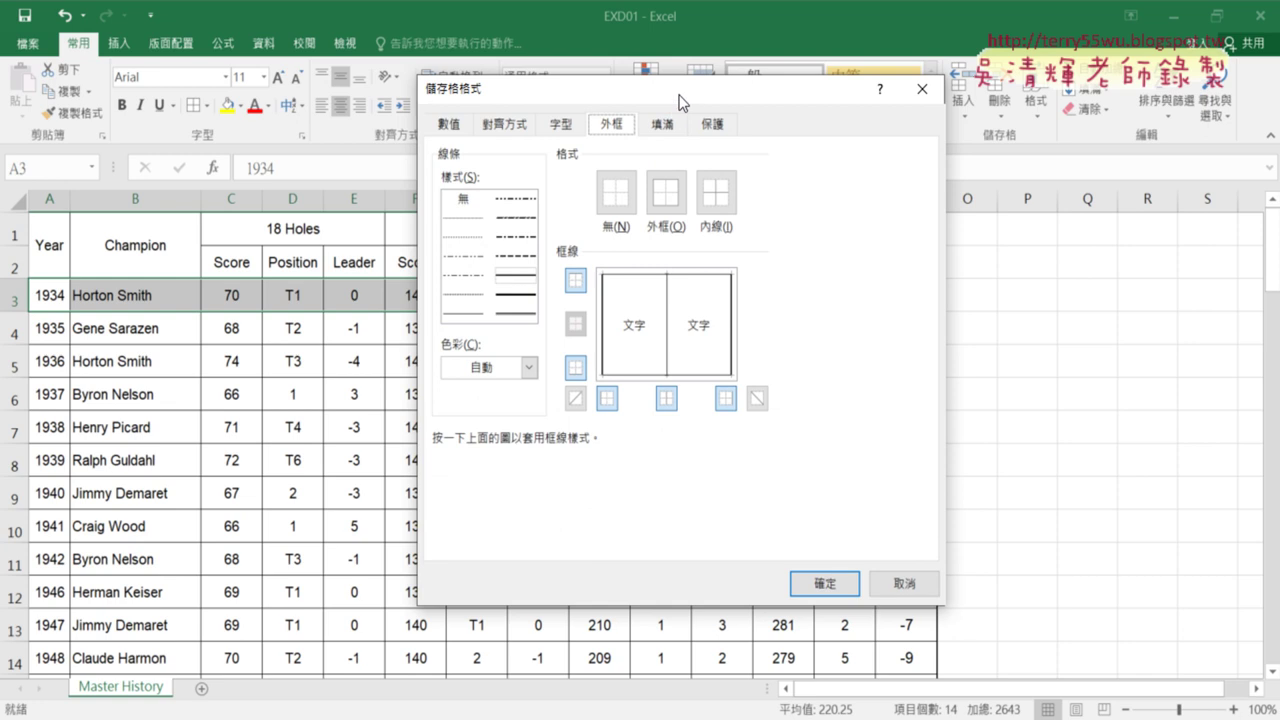
{"action": "left_click_drag", "start_coordinate": [678, 101], "coordinate": [852, 100]}
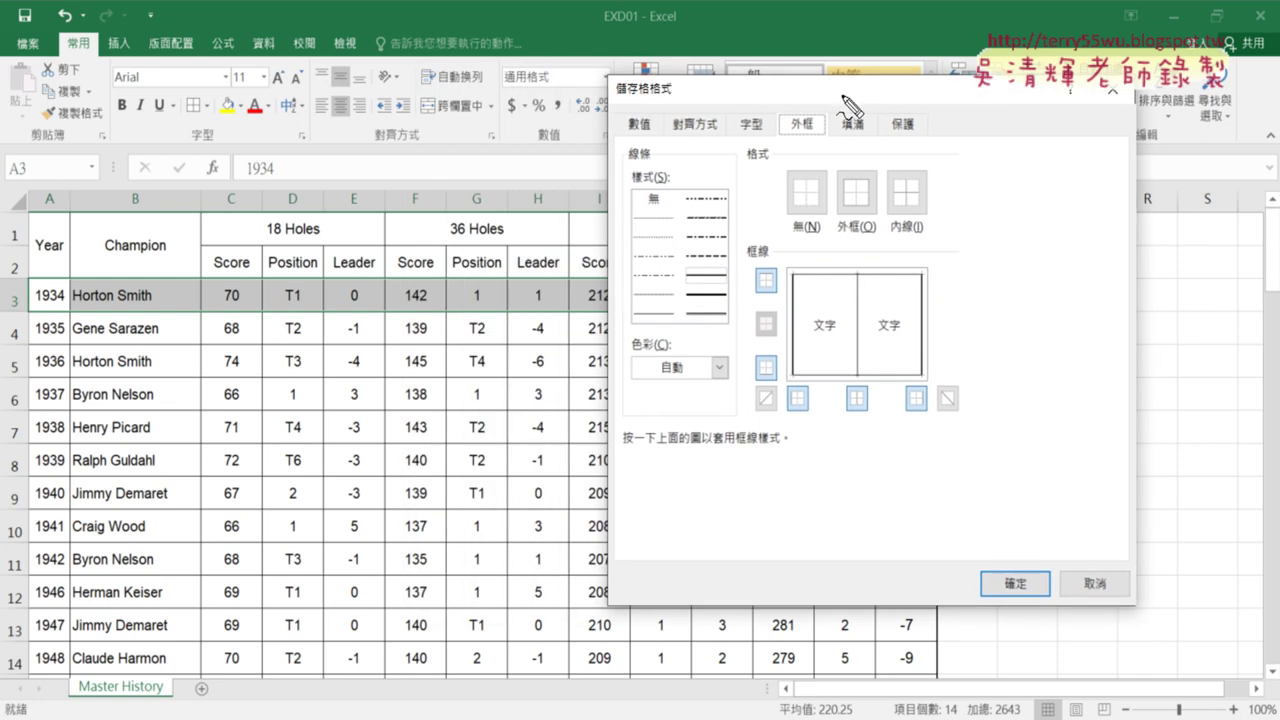
{"action": "left_click_drag", "start_coordinate": [24, 290], "coordinate": [22, 342]}
{"action": "left_click_drag", "start_coordinate": [45, 271], "coordinate": [358, 298]}
{"action": "mouse_move", "coordinate": [45, 312]}
{"action": "left_mouse_down"}
{"action": "mouse_move", "coordinate": [752, 328]}
{"action": "mouse_move", "coordinate": [752, 350]}
{"action": "mouse_move", "coordinate": [938, 372]}
{"action": "left_mouse_up"}
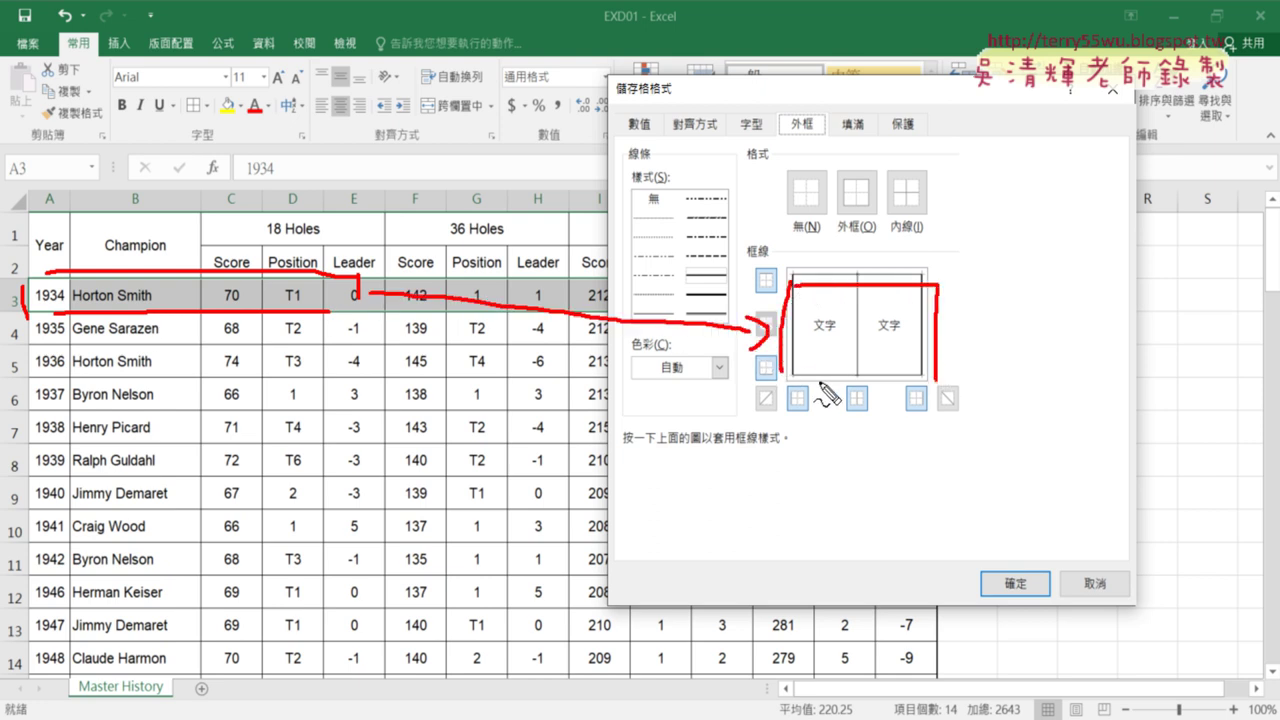
{"action": "left_click_drag", "start_coordinate": [820, 381], "coordinate": [958, 390]}
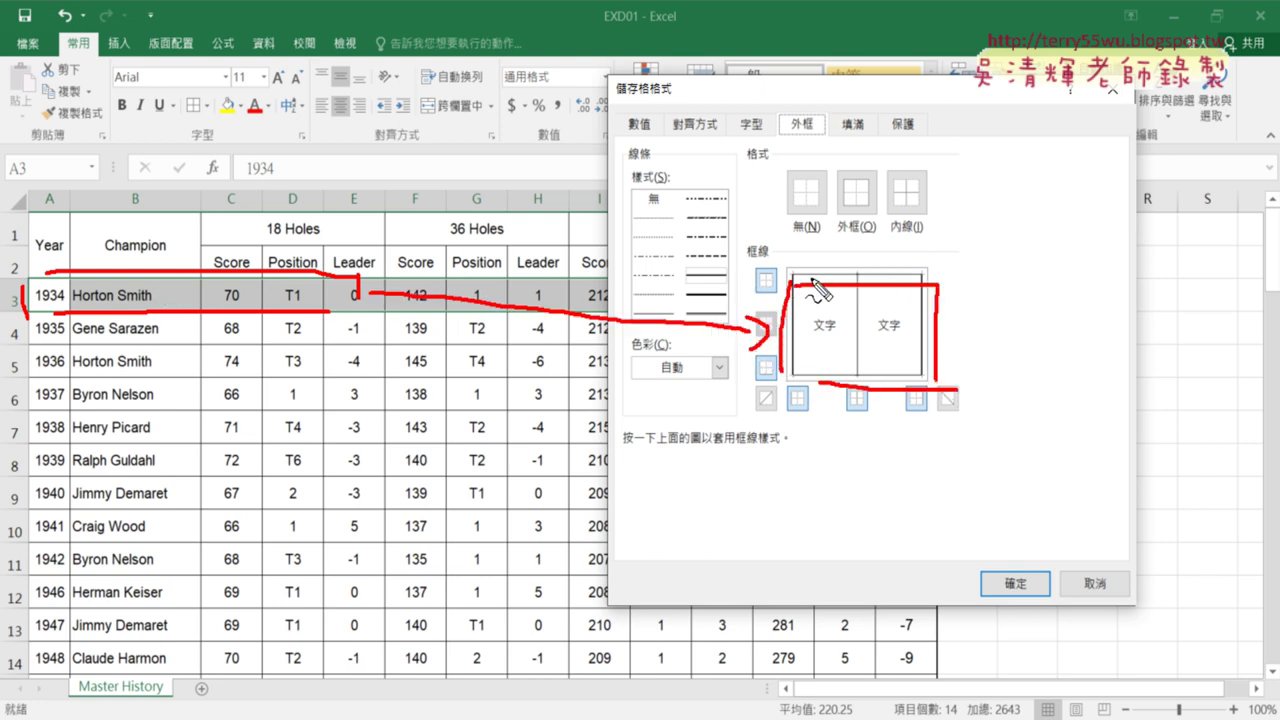
{"action": "left_click_drag", "start_coordinate": [802, 277], "coordinate": [938, 281]}
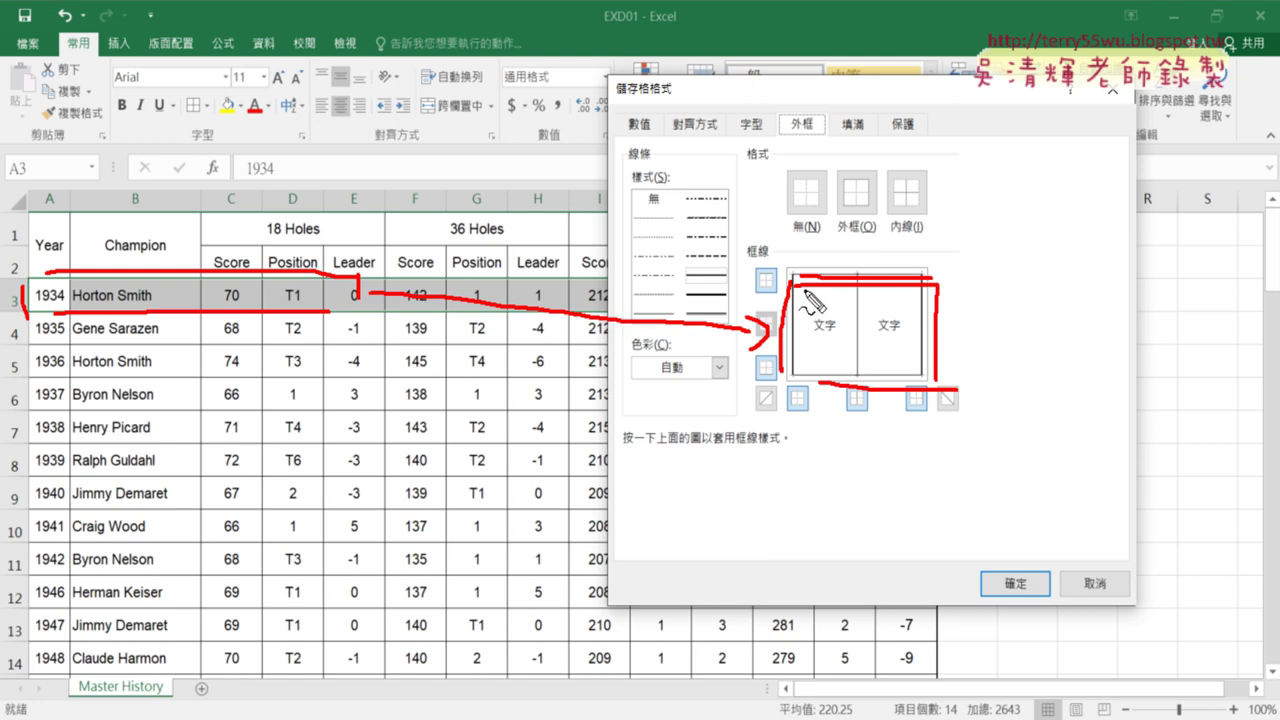
{"action": "left_click_drag", "start_coordinate": [800, 288], "coordinate": [948, 290]}
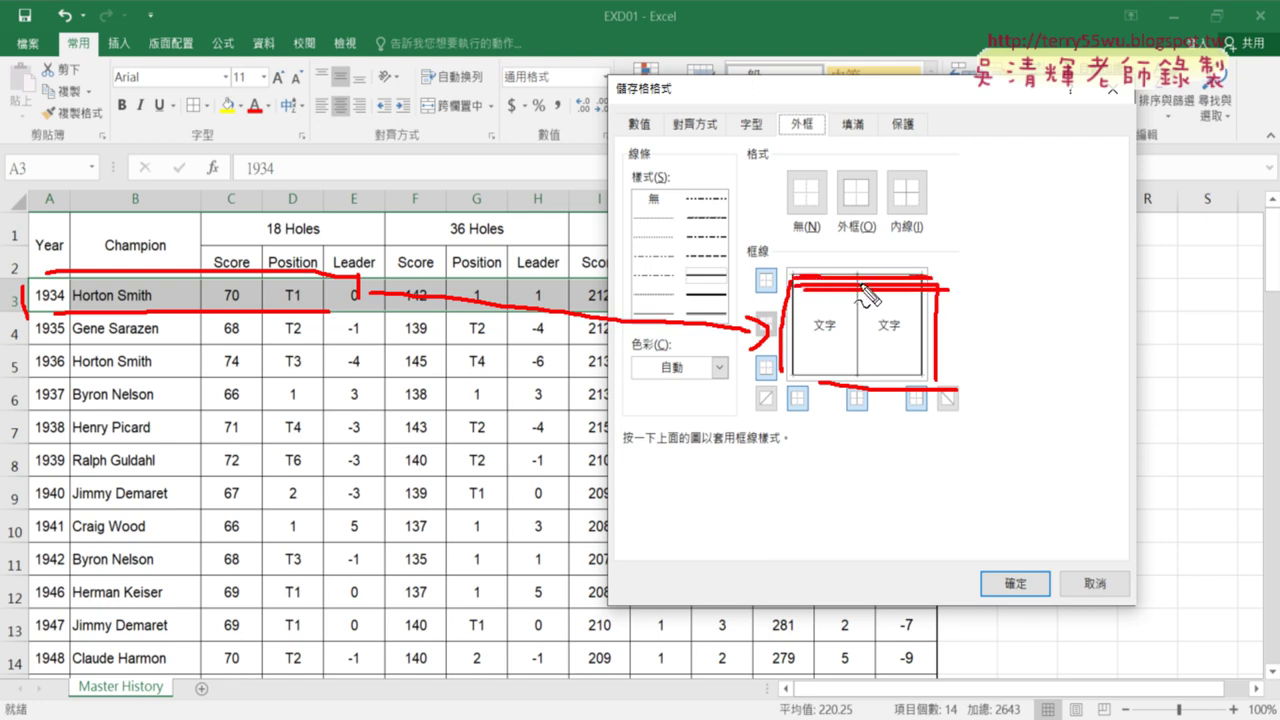
{"action": "key", "text": "Escape"}
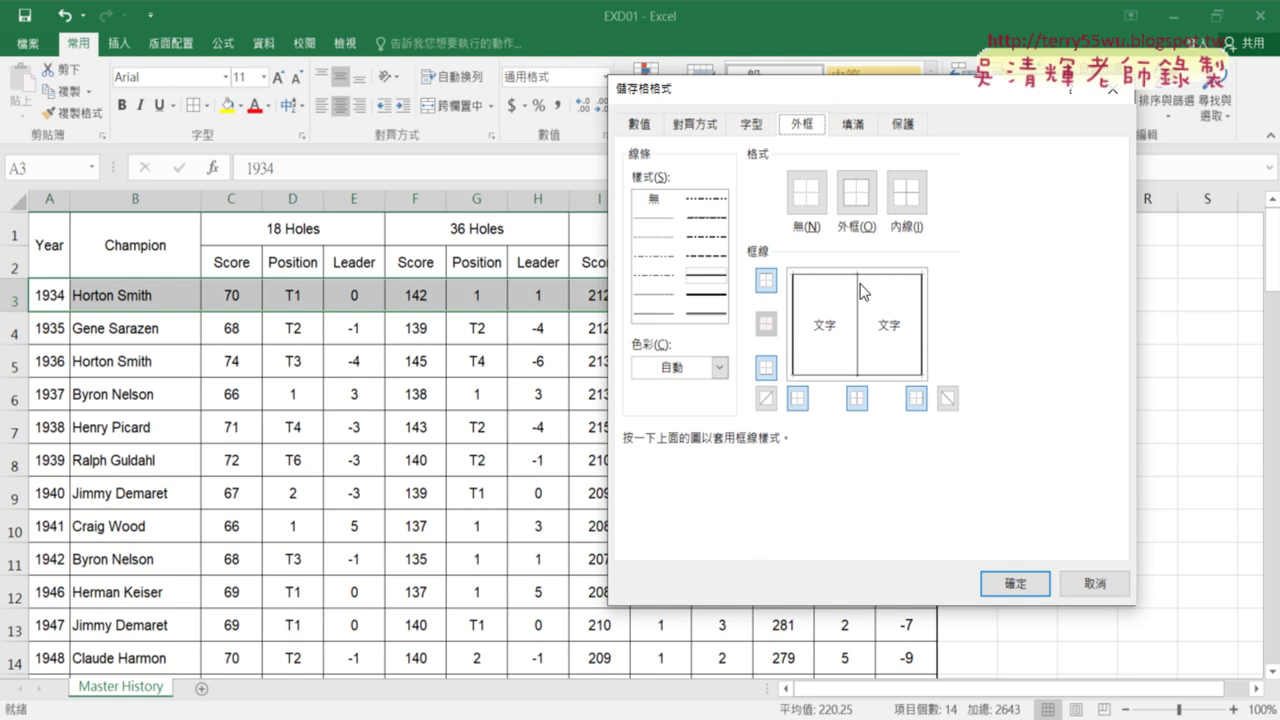
{"action": "left_click", "coordinate": [708, 314]}
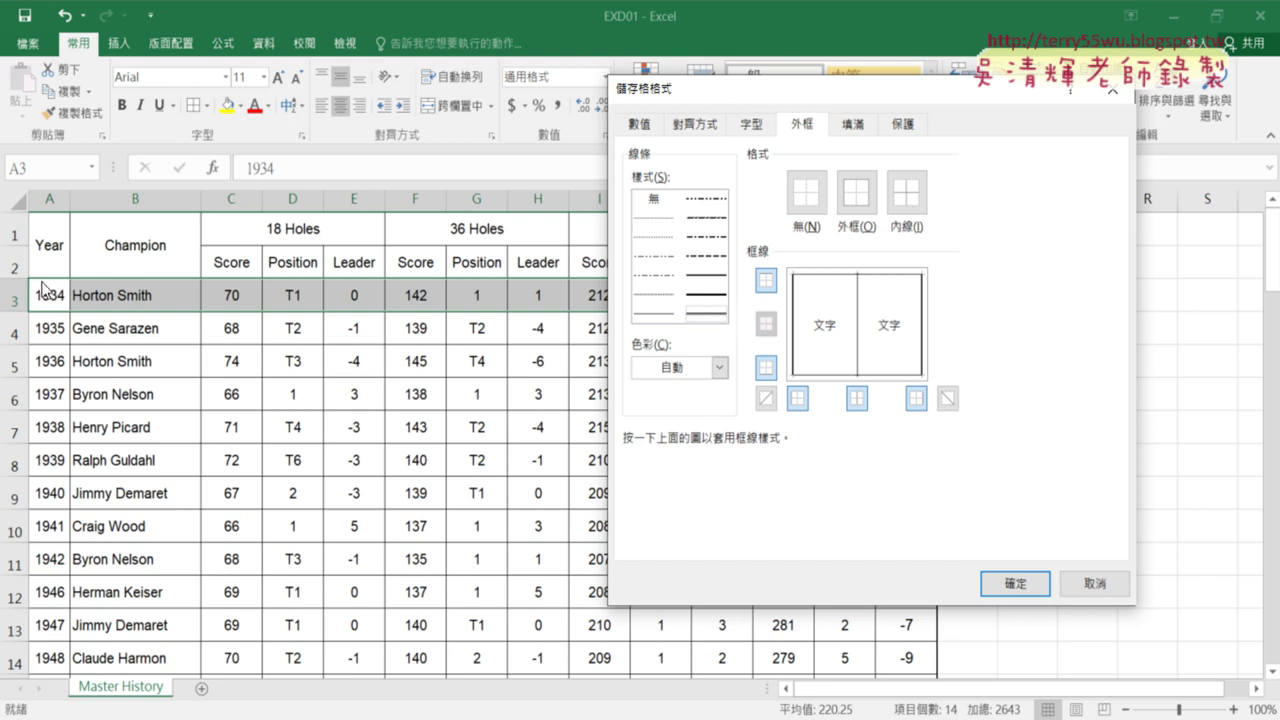
{"action": "left_click", "coordinate": [829, 282]}
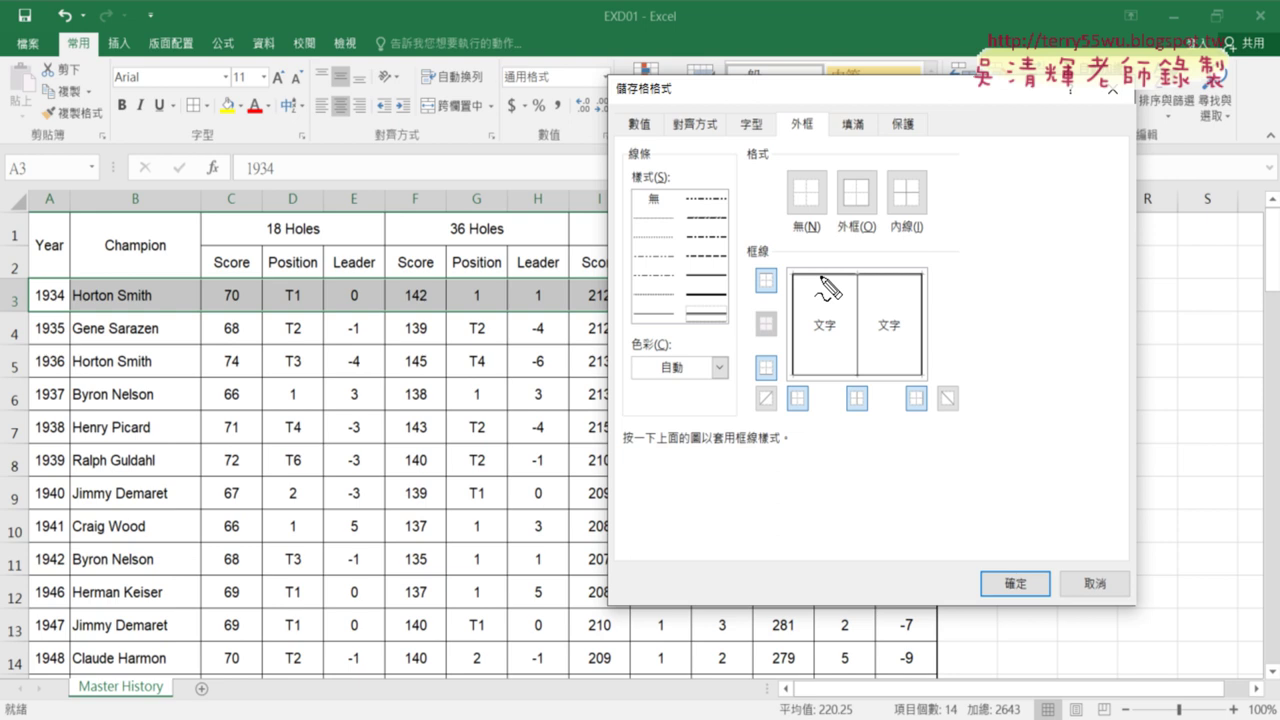
Confirm the double top border for A3:N3 and deselect by clicking cell P7.
{"action": "left_click_drag", "start_coordinate": [714, 324], "coordinate": [712, 318]}
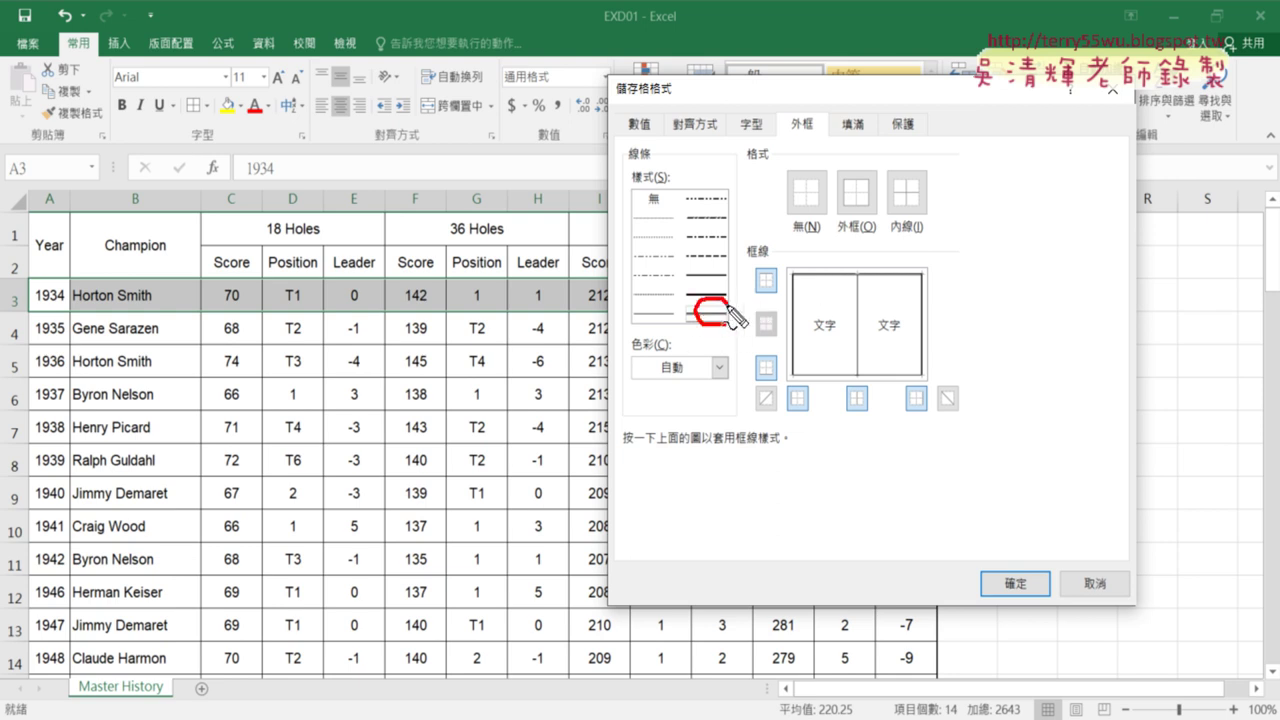
{"action": "left_click_drag", "start_coordinate": [850, 288], "coordinate": [892, 300]}
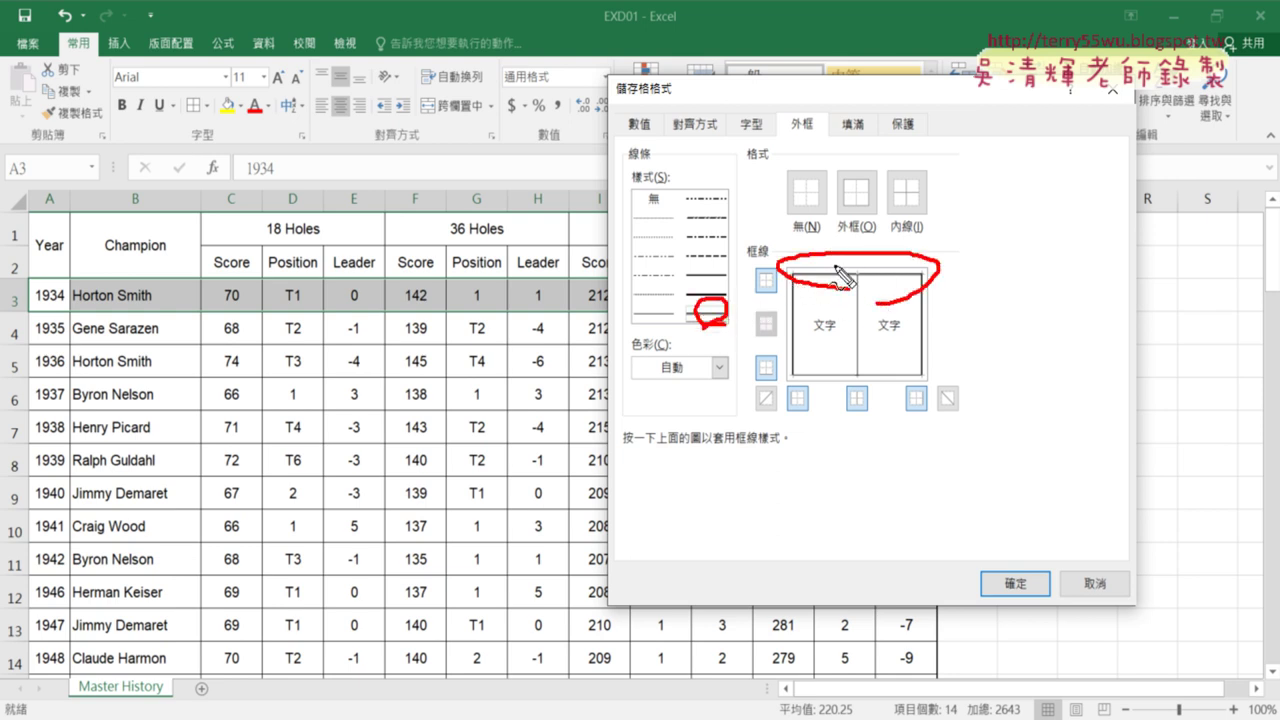
{"action": "mouse_move", "coordinate": [818, 258]}
{"action": "left_mouse_down"}
{"action": "mouse_move", "coordinate": [882, 258]}
{"action": "mouse_move", "coordinate": [878, 302]}
{"action": "left_mouse_up"}
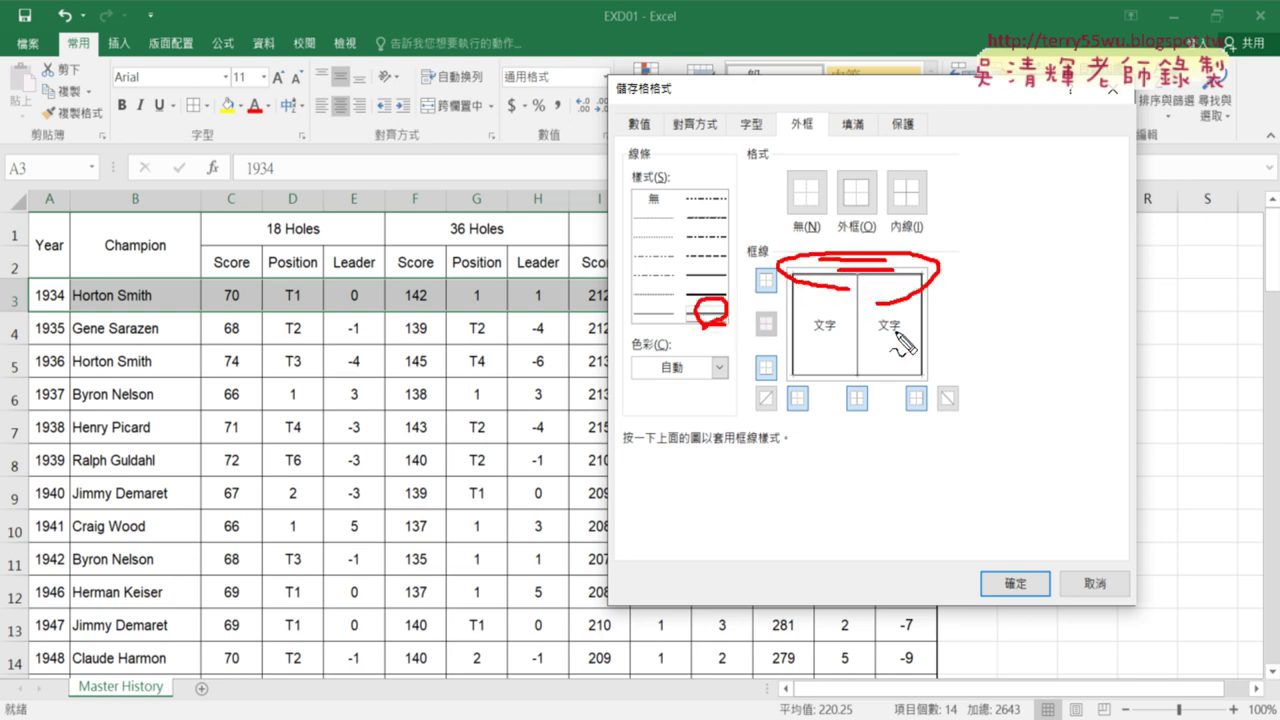
{"action": "left_click_drag", "start_coordinate": [1030, 556], "coordinate": [1000, 604]}
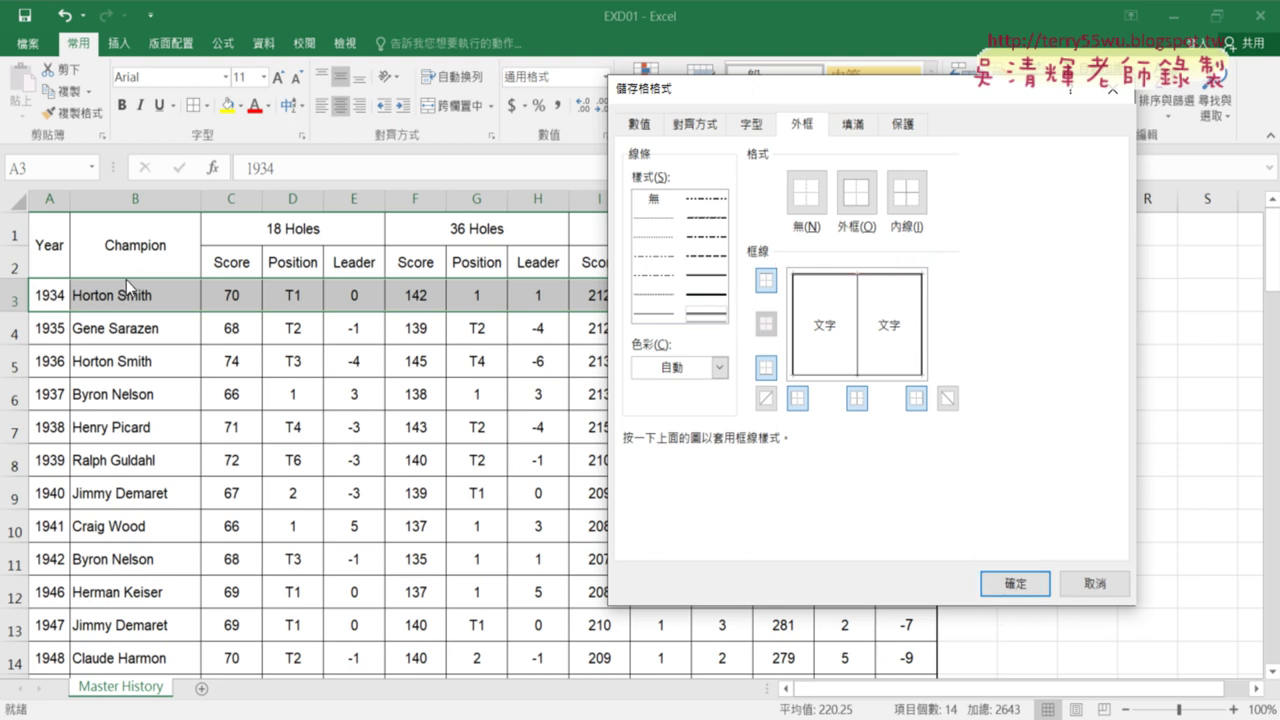
{"action": "left_click", "coordinate": [1015, 586]}
{"action": "left_click", "coordinate": [1034, 416]}
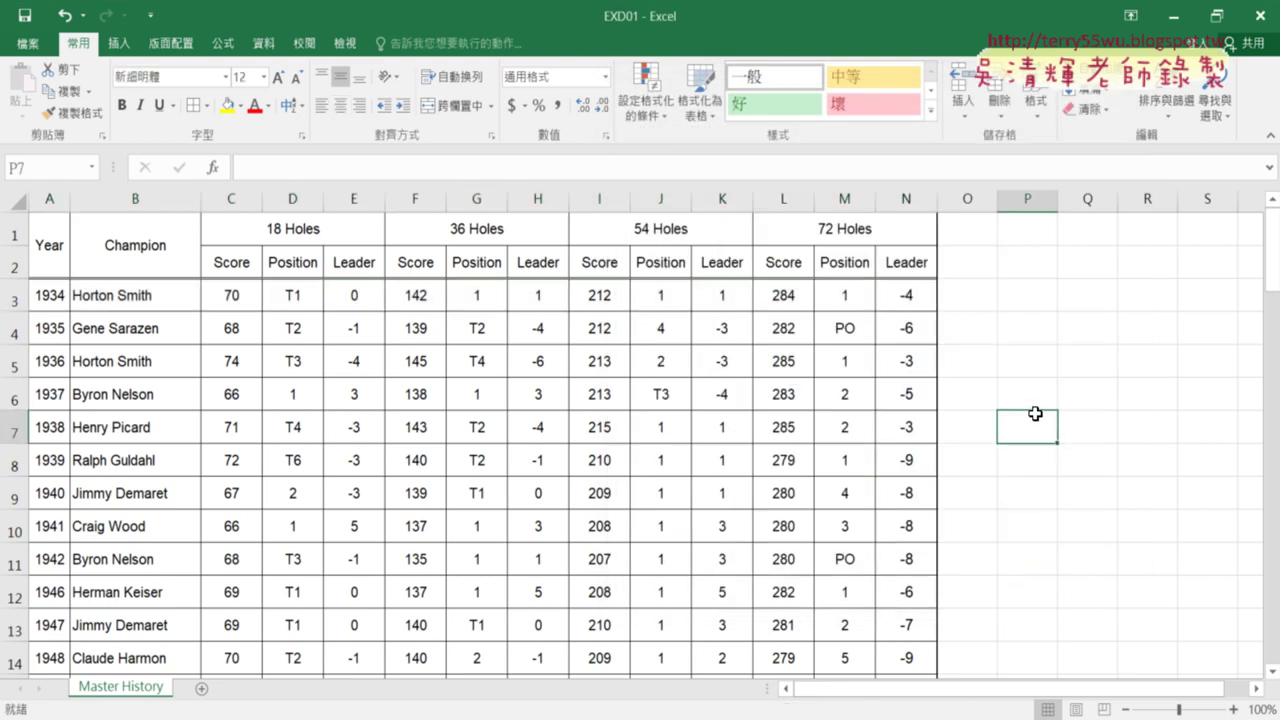
Zoom the sheet in to 150% to inspect the golf table's borders.
{"action": "left_click", "coordinate": [1236, 709]}
{"action": "left_click", "coordinate": [1236, 709]}
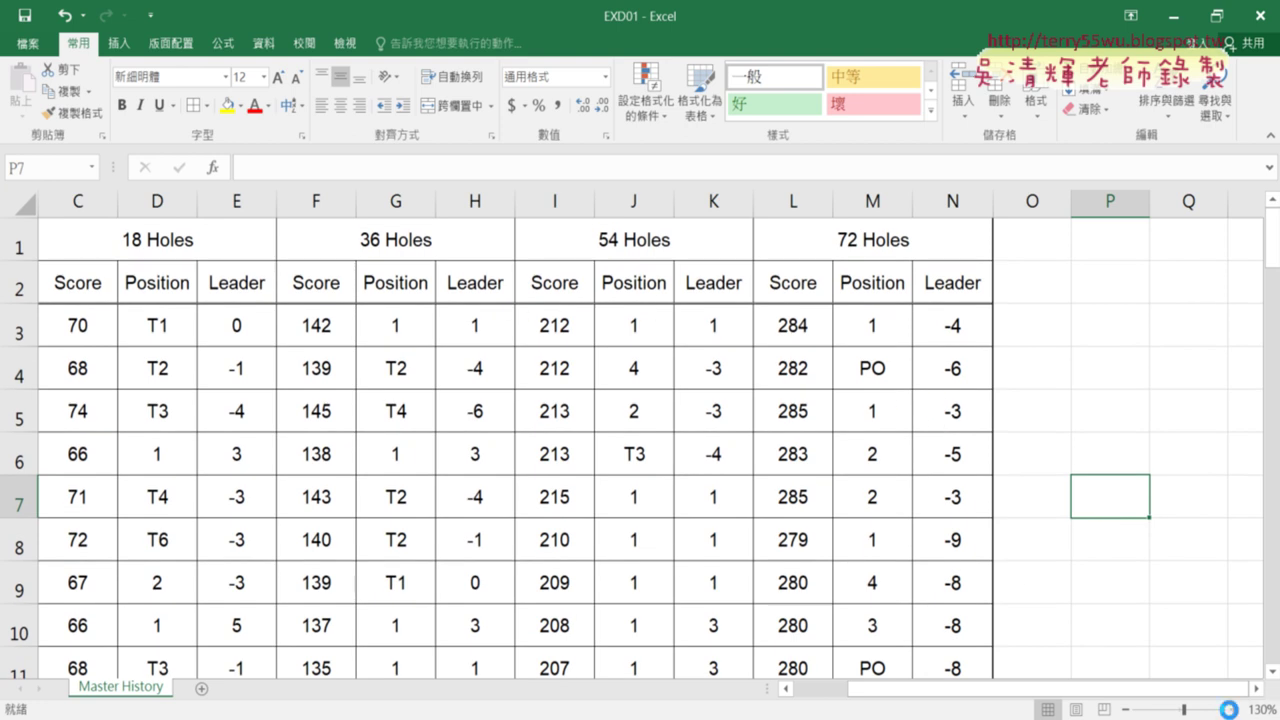
{"action": "left_click", "coordinate": [1236, 709]}
{"action": "left_click", "coordinate": [1236, 709]}
{"action": "scroll", "coordinate": [1049, 417], "scroll_direction": "up", "scroll_amount": 1}
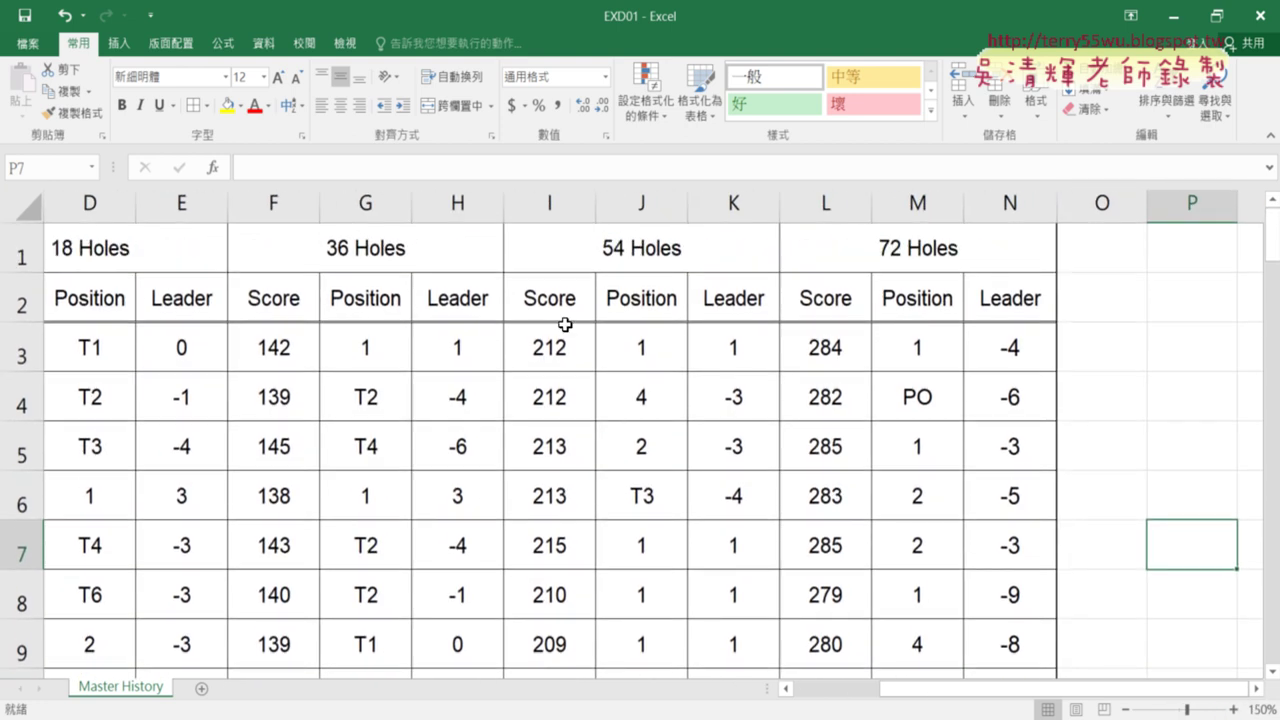
{"action": "left_click_drag", "start_coordinate": [912, 697], "coordinate": [800, 697]}
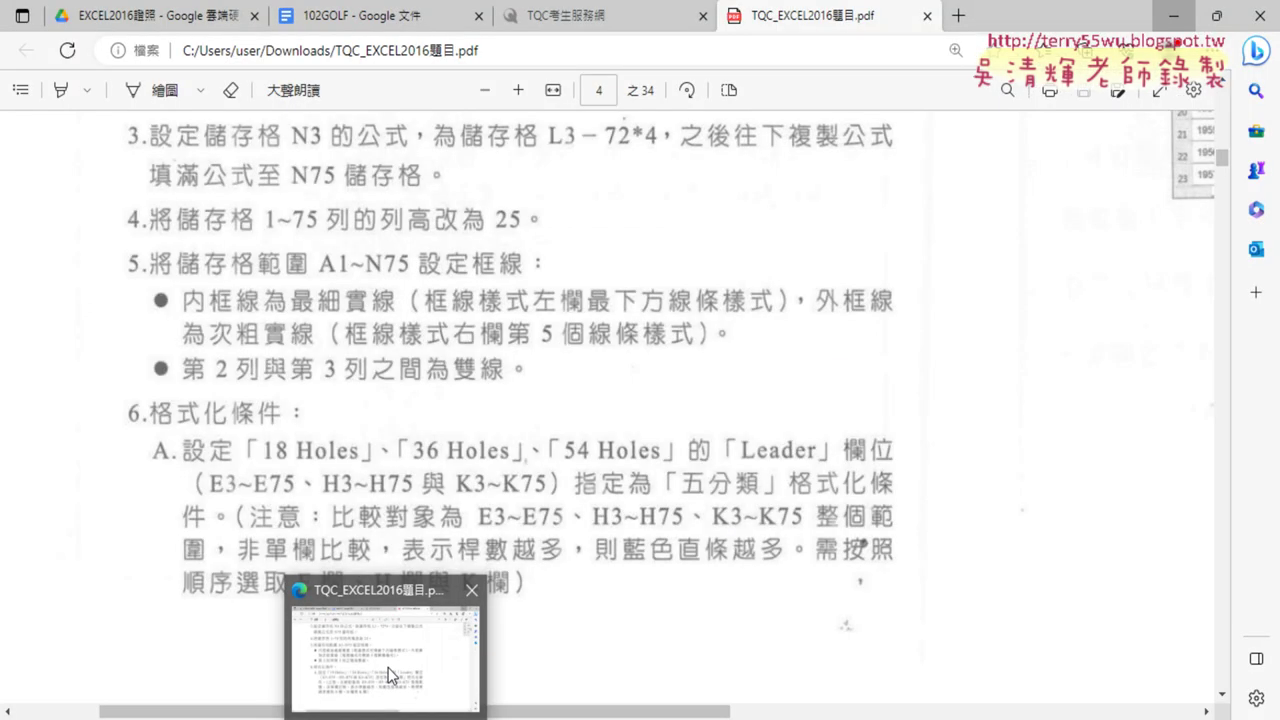
Read task 6 in the exam PDF, then minimize it to reveal the EXD01 workbook.
{"action": "left_click", "coordinate": [388, 667]}
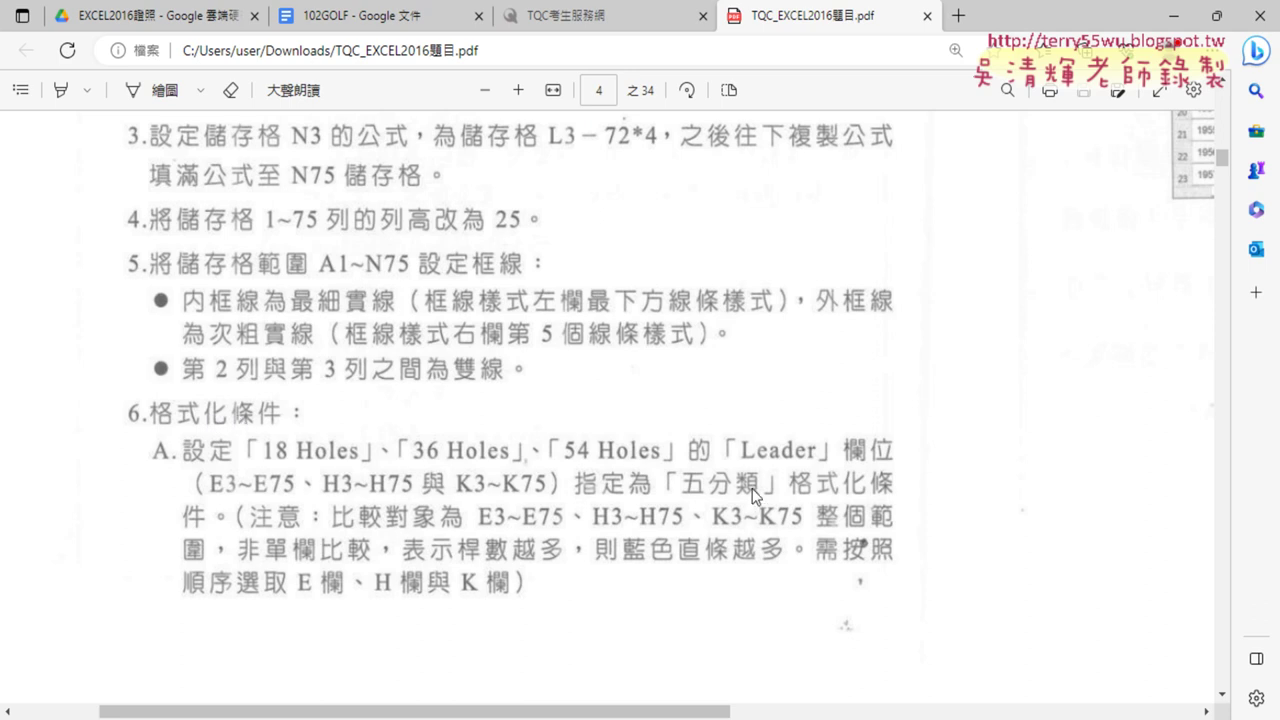
{"action": "left_click", "coordinate": [1180, 14]}
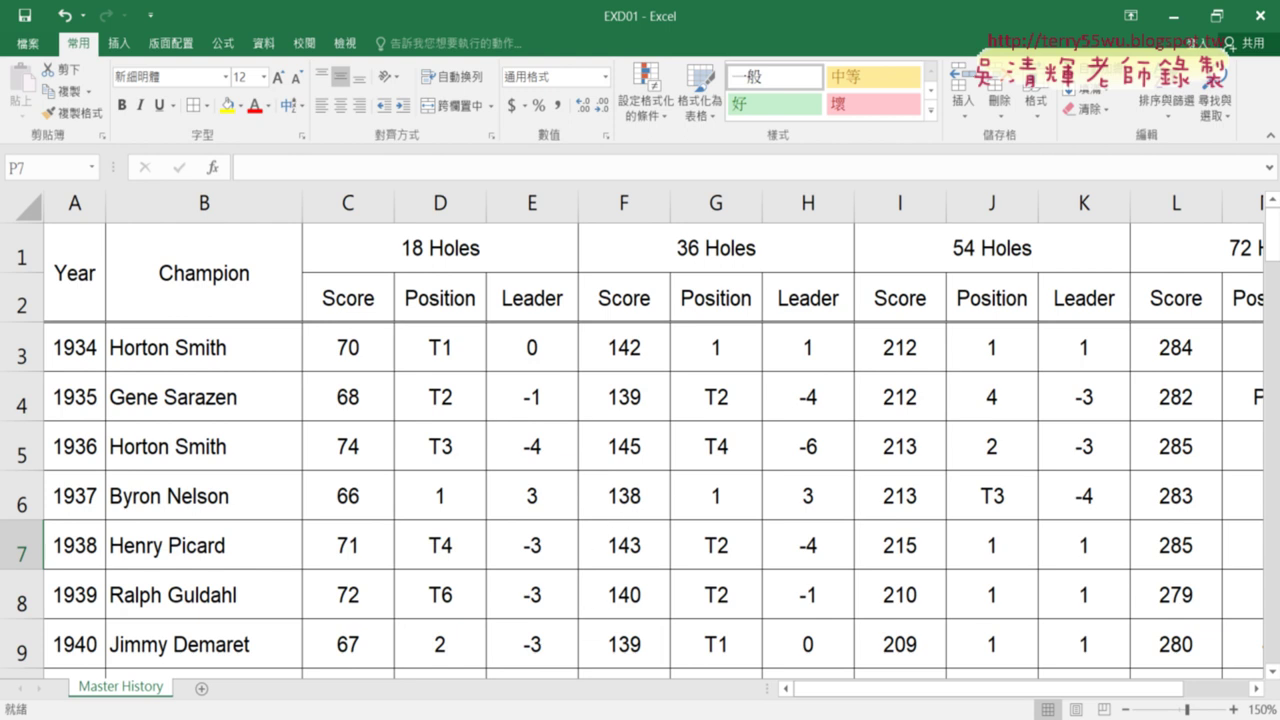
{"action": "key", "text": "alt+Tab"}
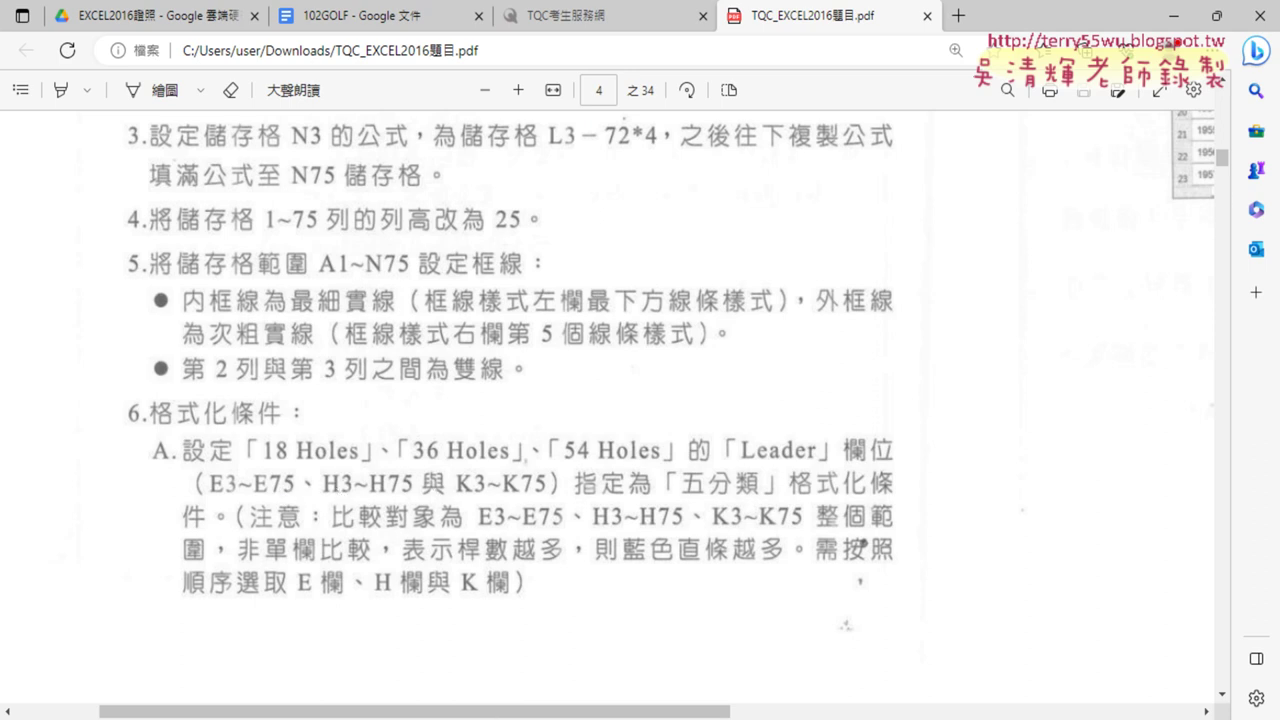
{"action": "key", "text": "alt+Tab"}
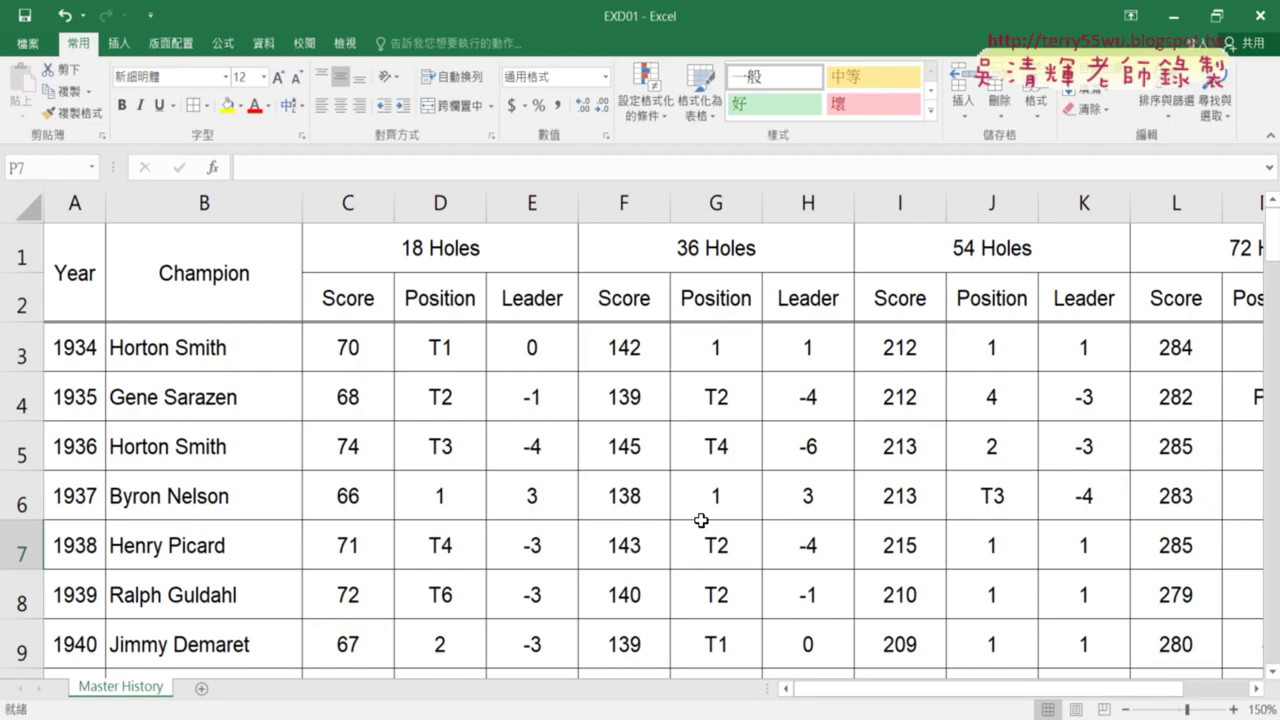
Select the 18 Holes Leader range E3:E75.
{"action": "left_click", "coordinate": [536, 348]}
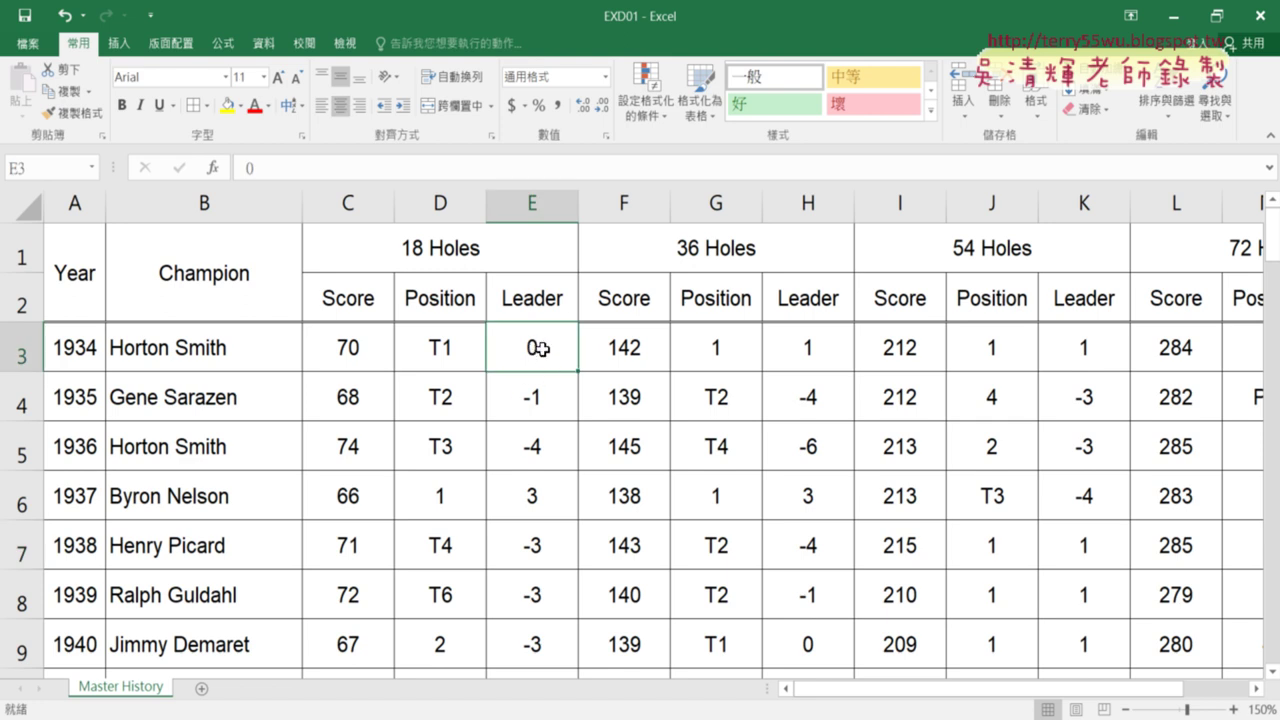
{"action": "mouse_move", "coordinate": [541, 349]}
{"action": "left_mouse_down"}
{"action": "mouse_move", "coordinate": [565, 381]}
{"action": "mouse_move", "coordinate": [562, 352]}
{"action": "left_mouse_up"}
{"action": "key", "text": "ctrl+shift+Down"}
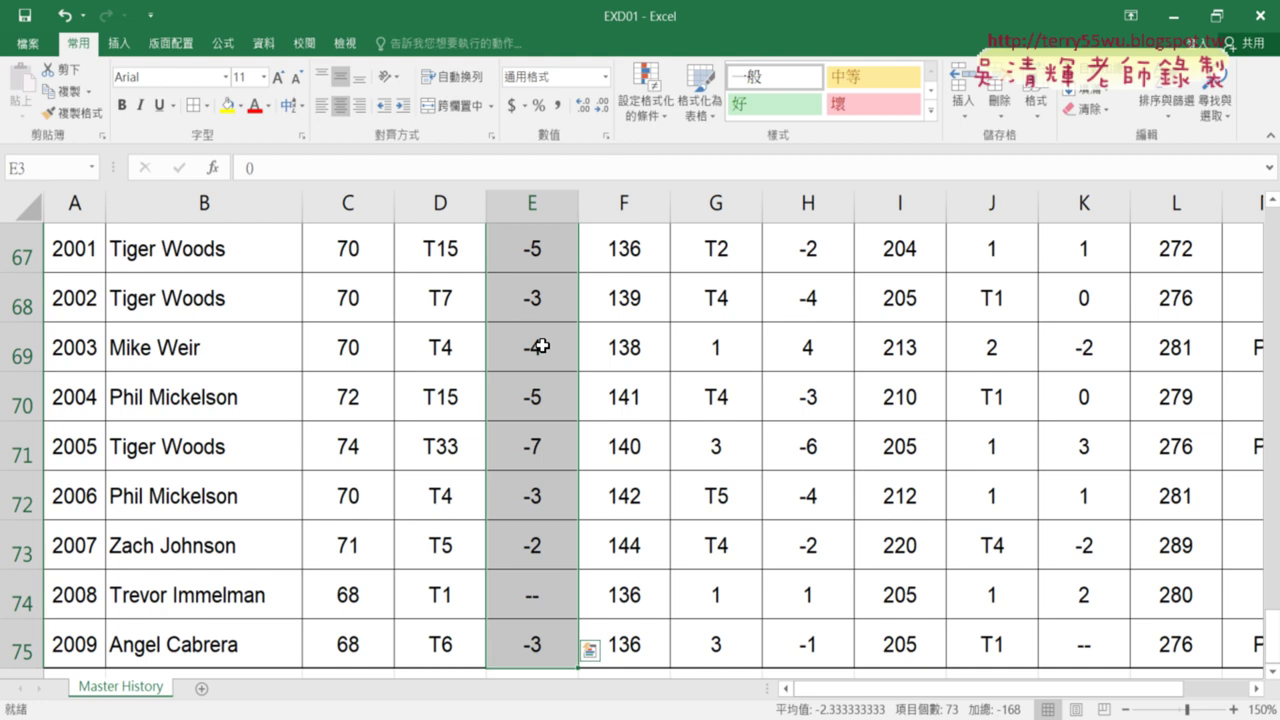
{"action": "scroll", "coordinate": [540, 347], "scroll_direction": "up", "scroll_amount": 5}
{"action": "scroll", "coordinate": [540, 347], "scroll_direction": "up", "scroll_amount": 8}
{"action": "scroll", "coordinate": [540, 347], "scroll_direction": "up", "scroll_amount": 4}
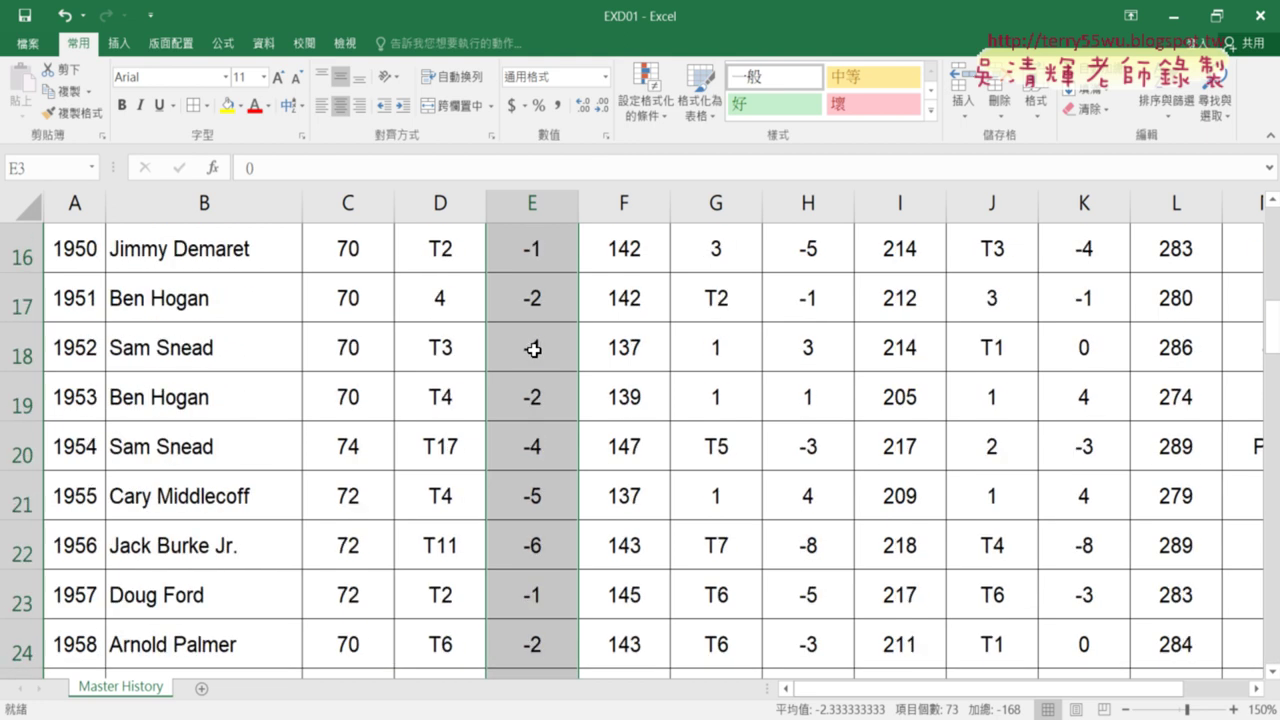
{"action": "scroll", "coordinate": [535, 348], "scroll_direction": "up", "scroll_amount": 5}
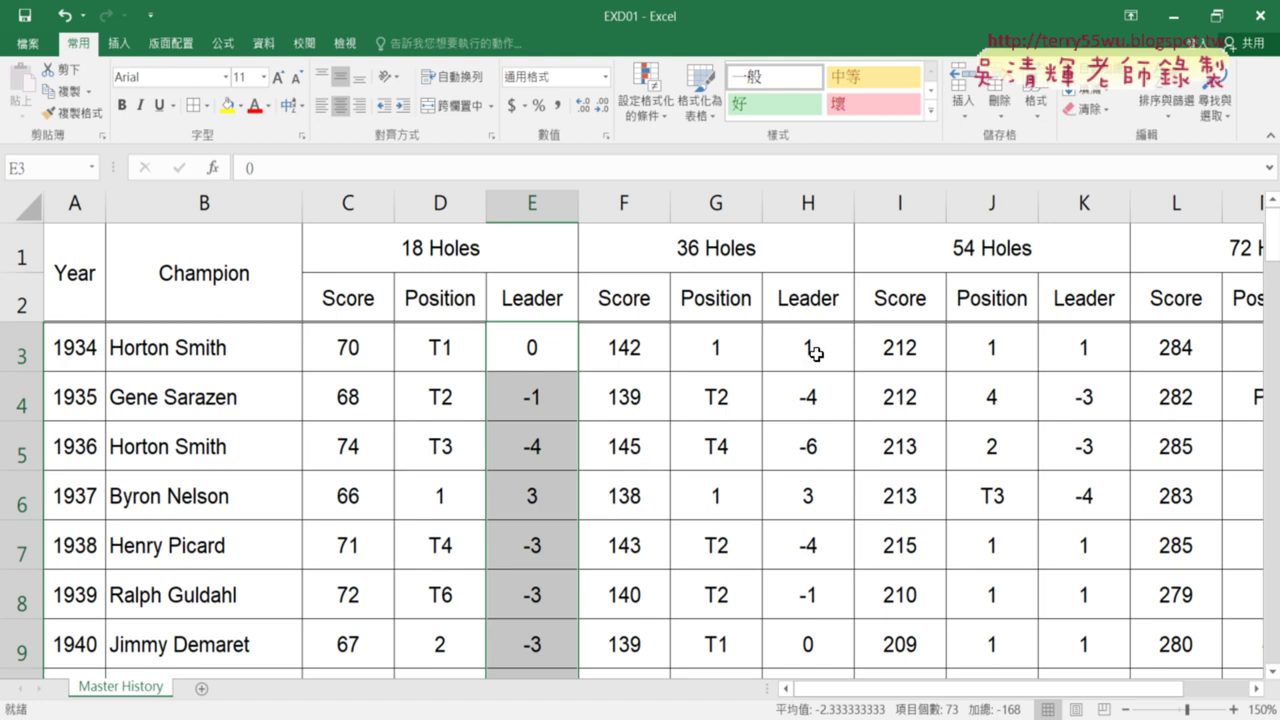
Add H3:H75 and K3:K75 to the selection alongside E3:E75.
{"action": "left_click", "coordinate": [815, 352], "text": "ctrl"}
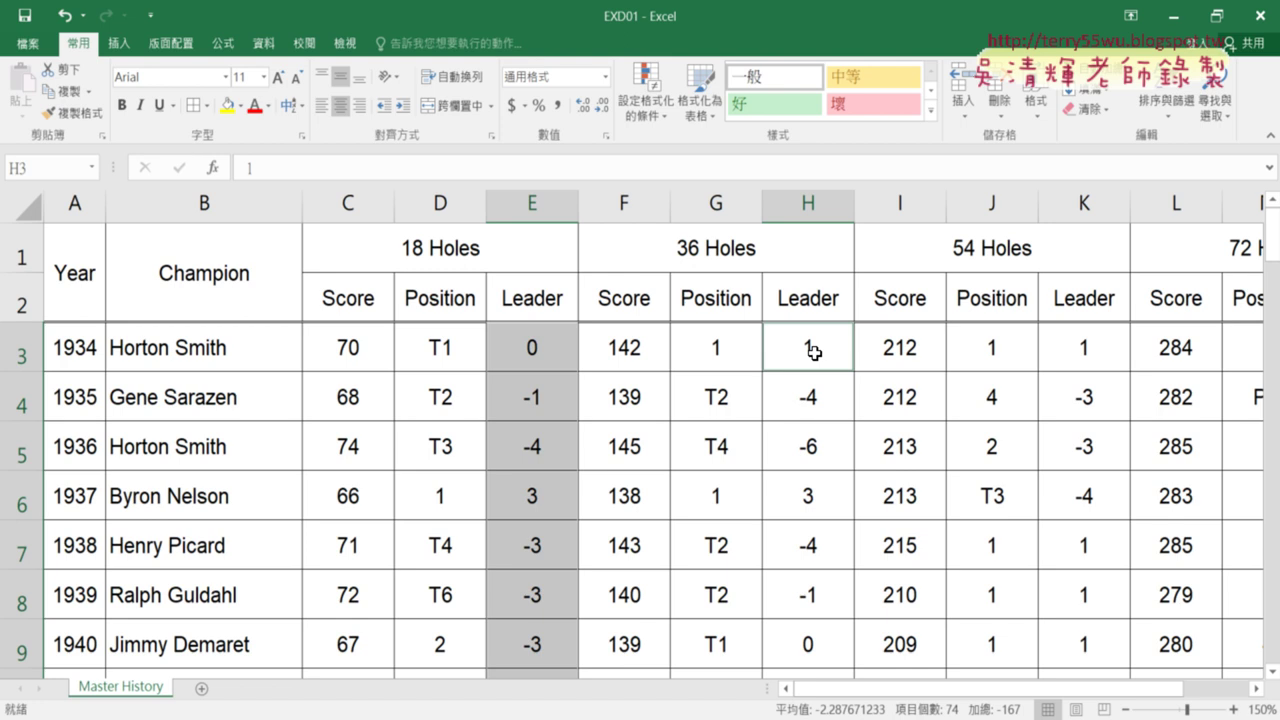
{"action": "key", "text": "ctrl+shift+Down"}
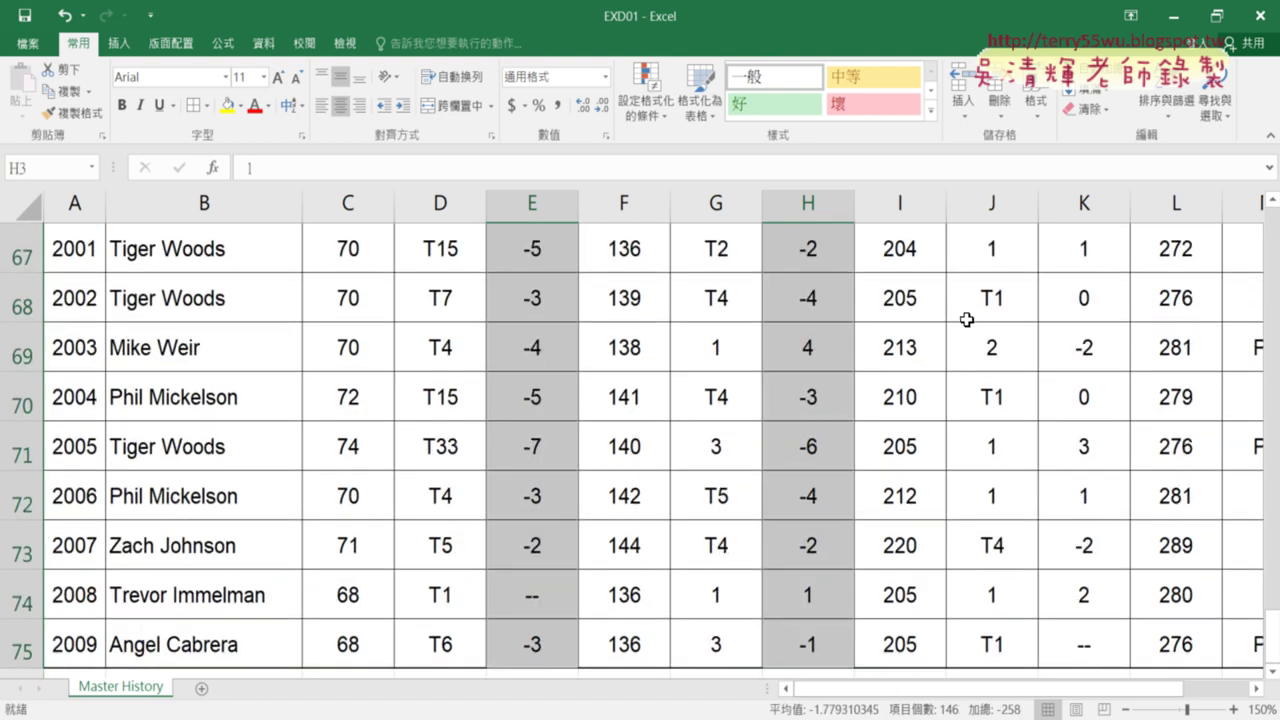
{"action": "scroll", "coordinate": [992, 308], "scroll_direction": "up", "scroll_amount": 3}
{"action": "scroll", "coordinate": [1010, 306], "scroll_direction": "up", "scroll_amount": 6}
{"action": "scroll", "coordinate": [1025, 304], "scroll_direction": "up", "scroll_amount": 8}
{"action": "scroll", "coordinate": [1025, 304], "scroll_direction": "up", "scroll_amount": 5}
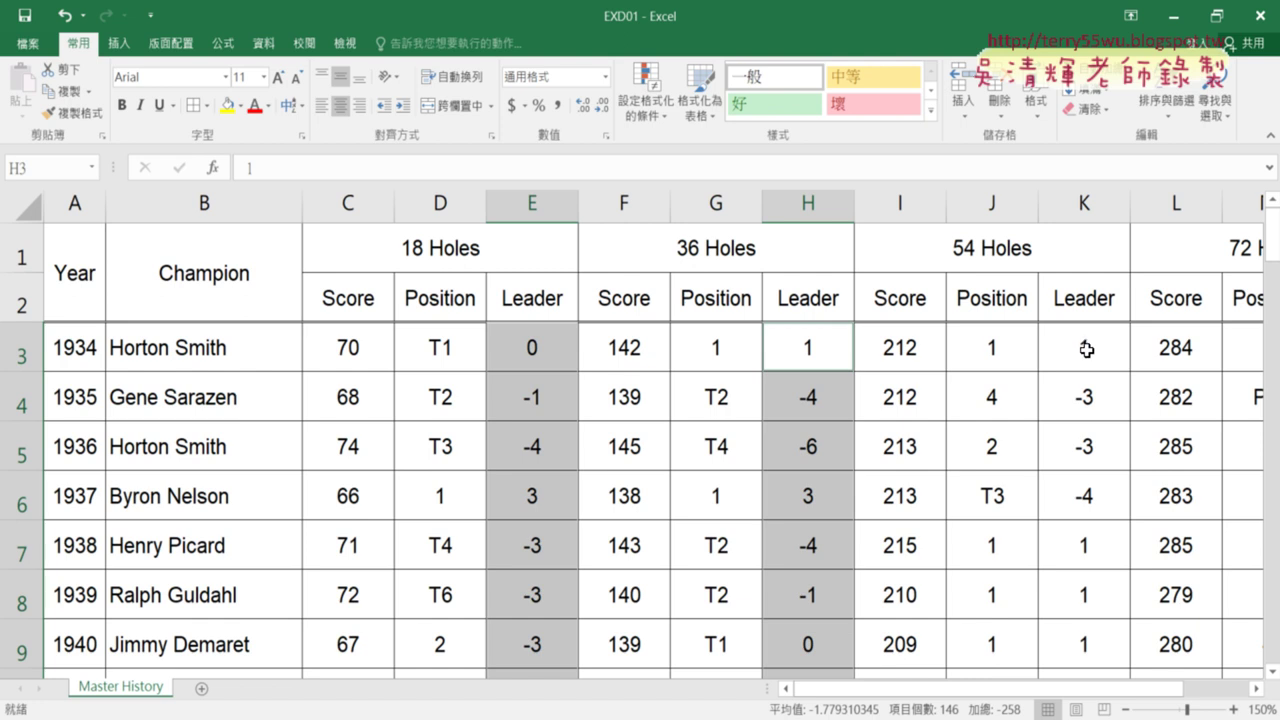
{"action": "left_click", "coordinate": [1086, 349], "text": "ctrl"}
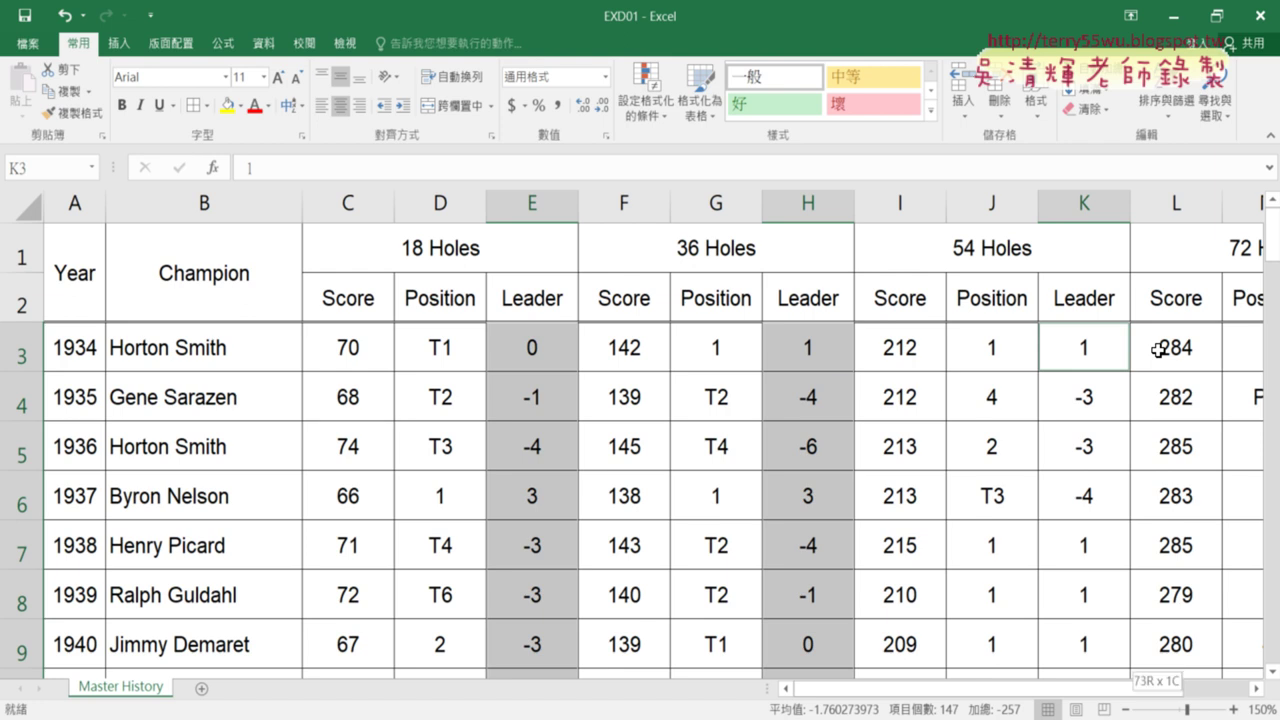
{"action": "key", "text": "ctrl+shift+Down"}
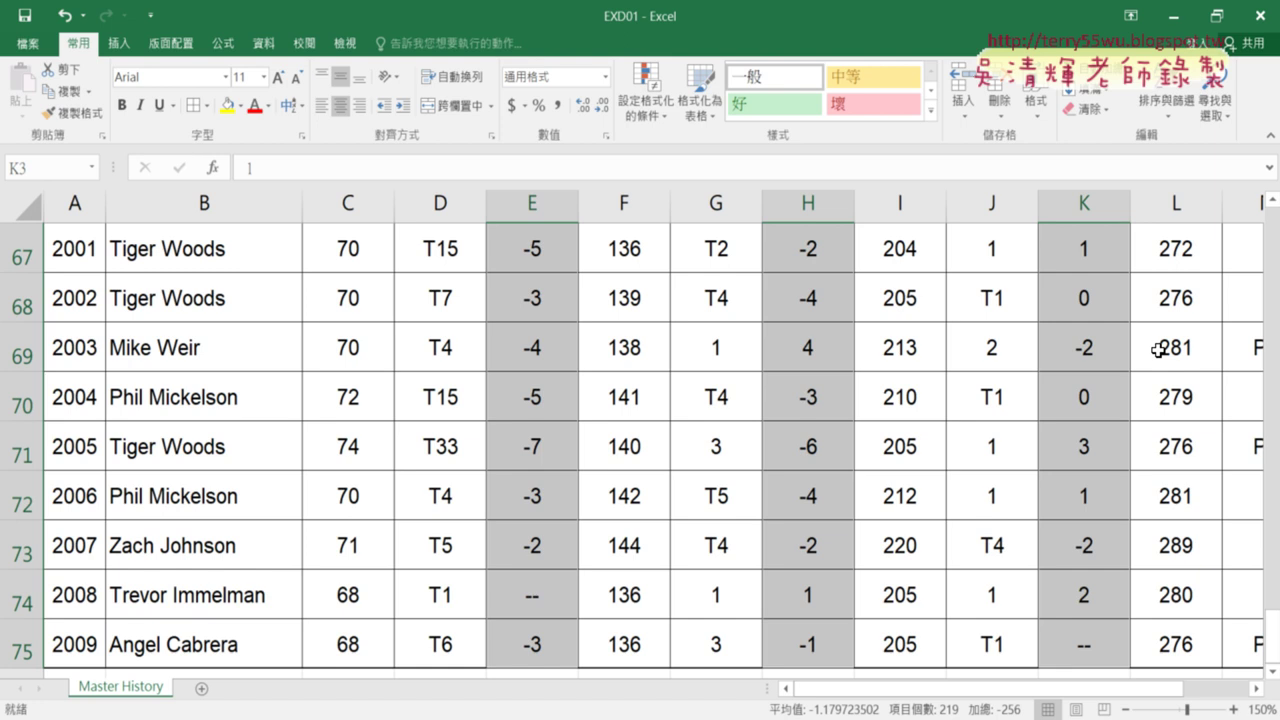
{"action": "left_click_drag", "start_coordinate": [1272, 635], "coordinate": [1272, 215]}
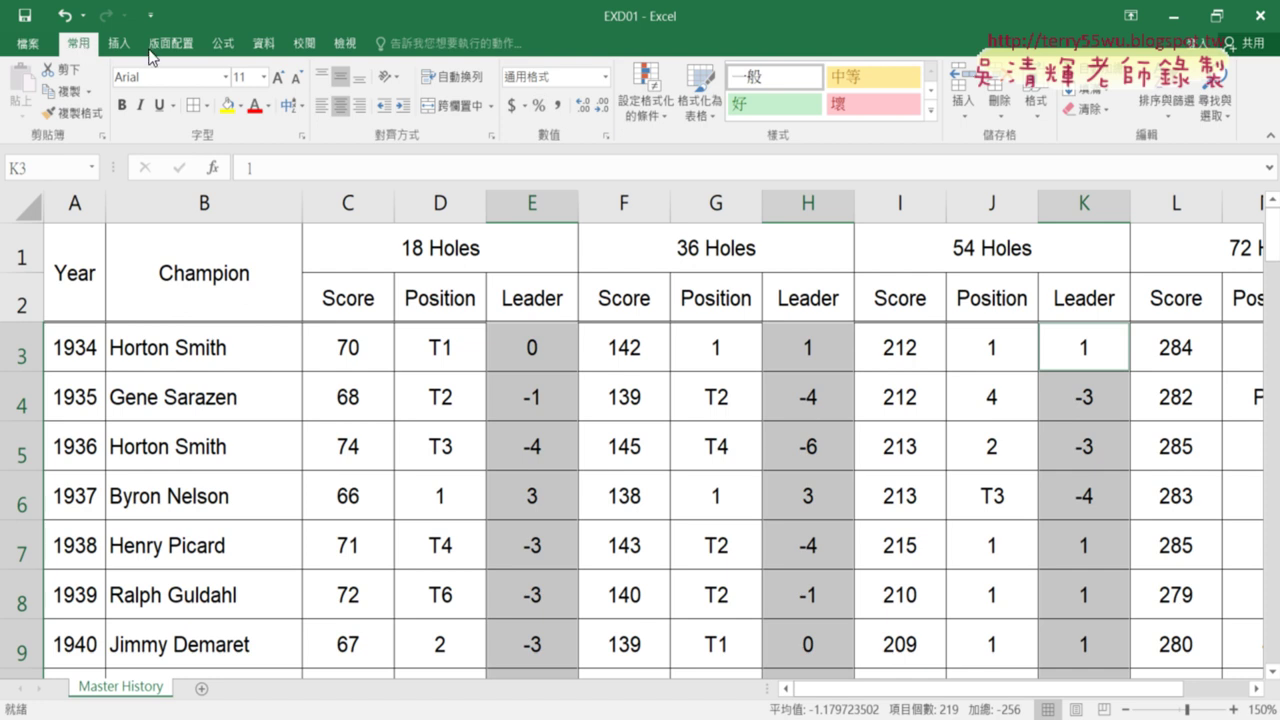
Apply the five-bar signal Ratings icon set to Leader columns E, H and K.
{"action": "left_click", "coordinate": [663, 120]}
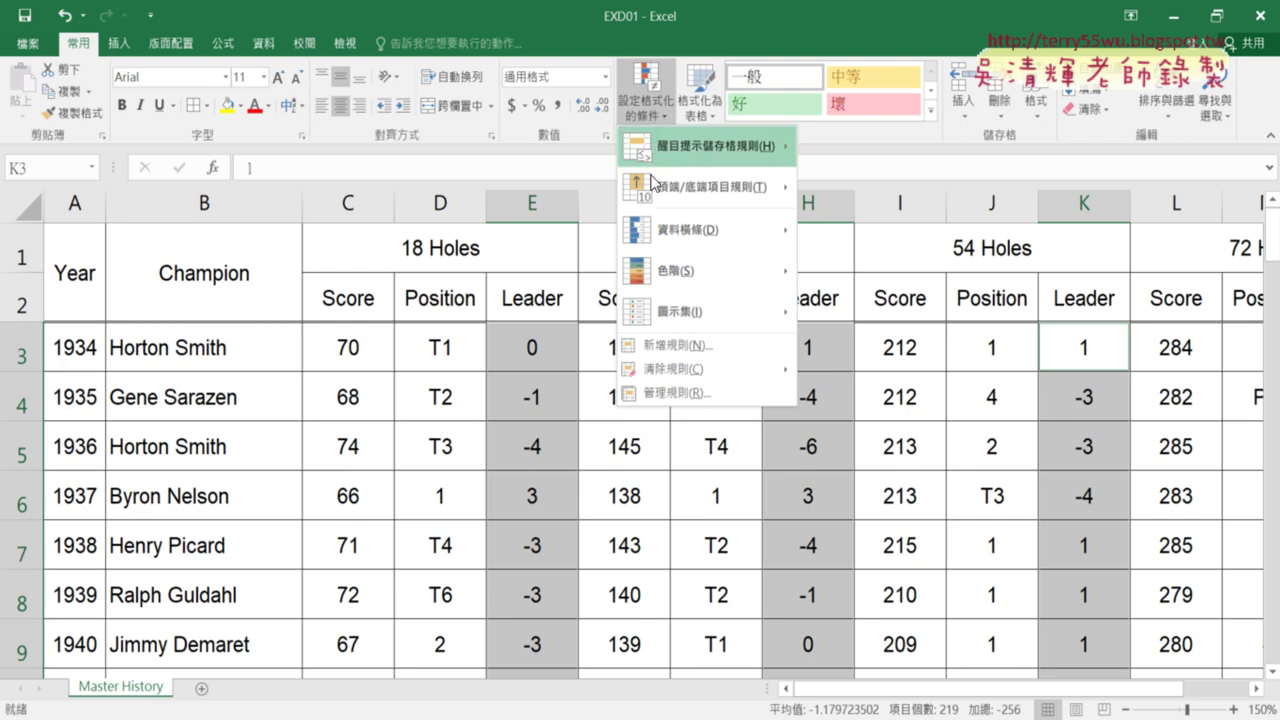
{"action": "mouse_move", "coordinate": [670, 229]}
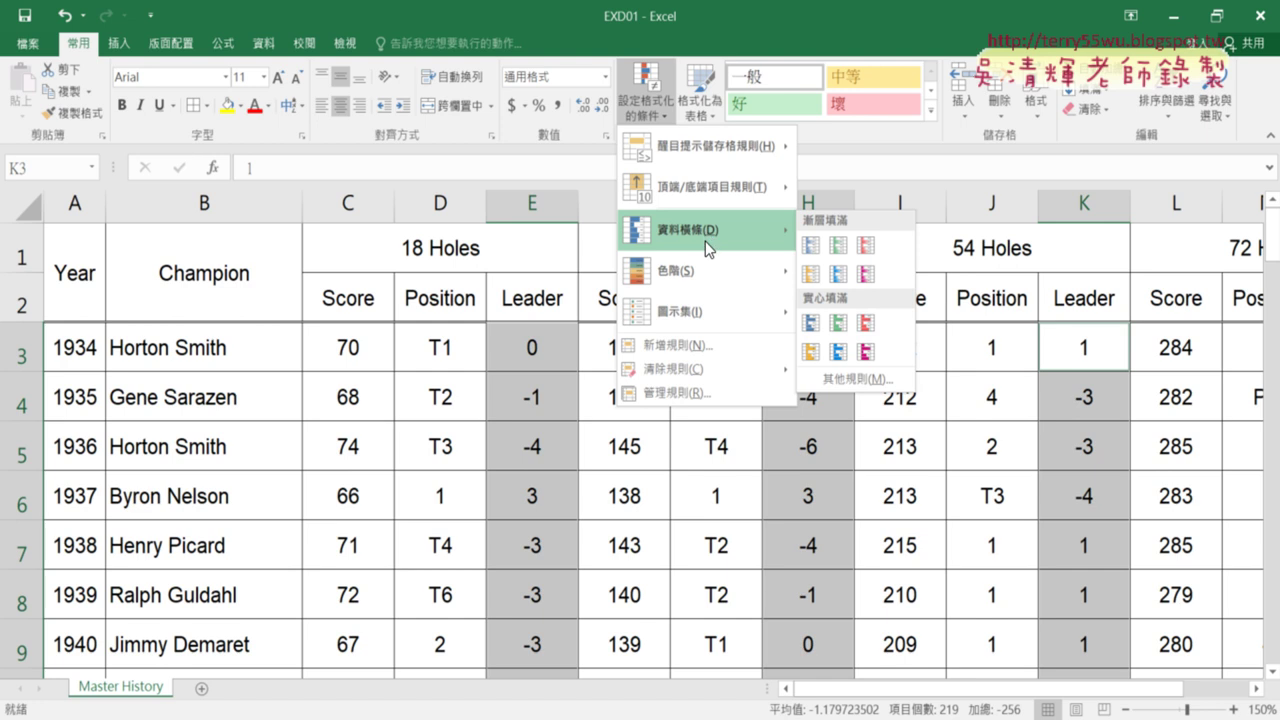
{"action": "mouse_move", "coordinate": [703, 300]}
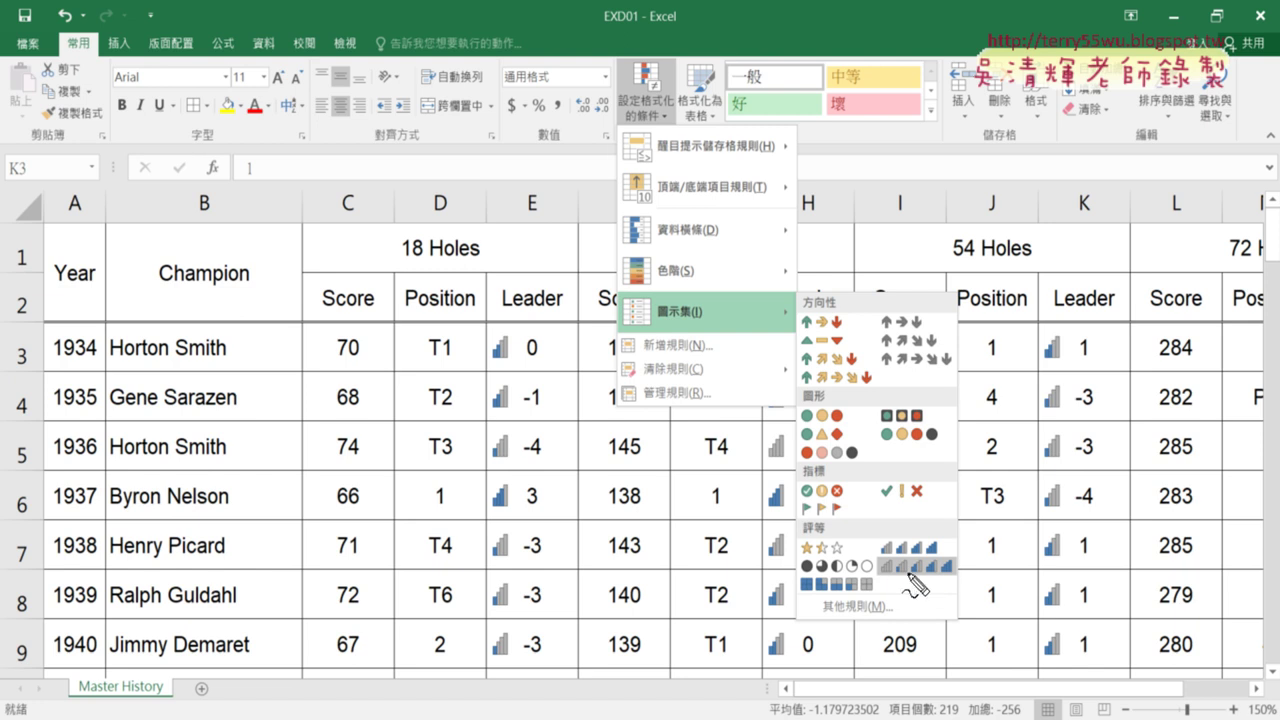
{"action": "left_click_drag", "start_coordinate": [104, 34], "coordinate": [92, 63]}
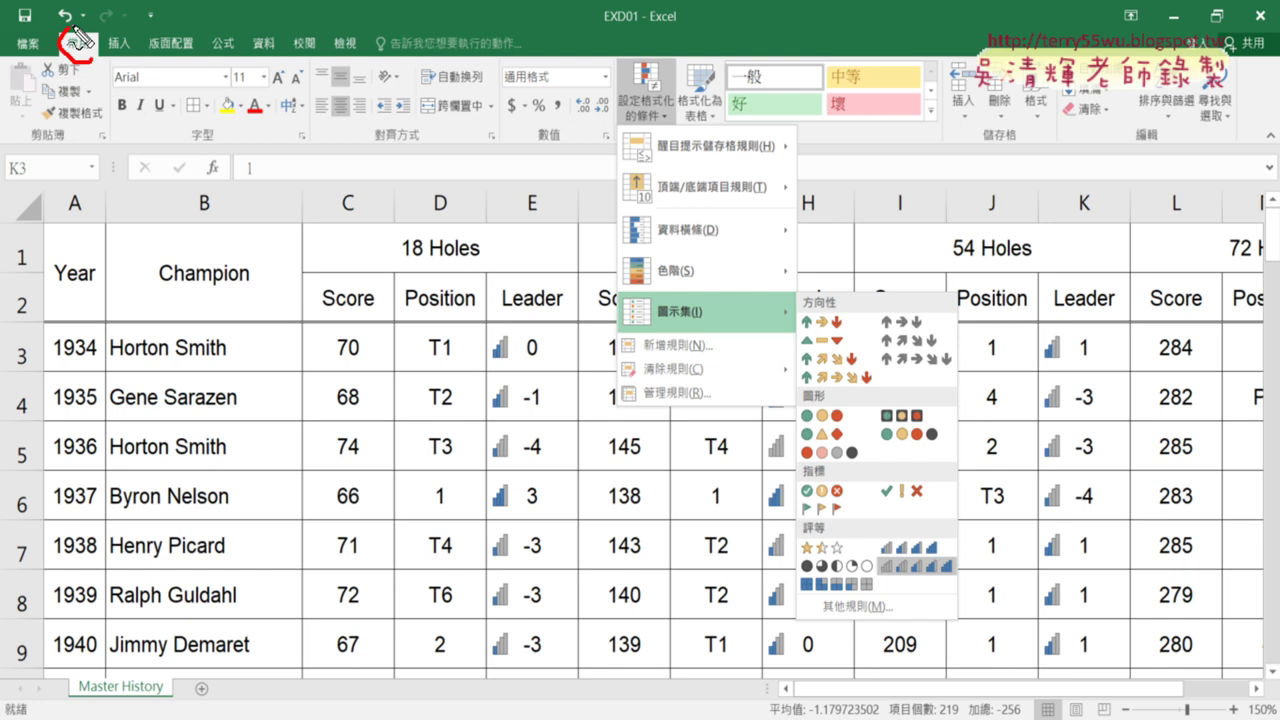
{"action": "left_click_drag", "start_coordinate": [665, 140], "coordinate": [686, 68]}
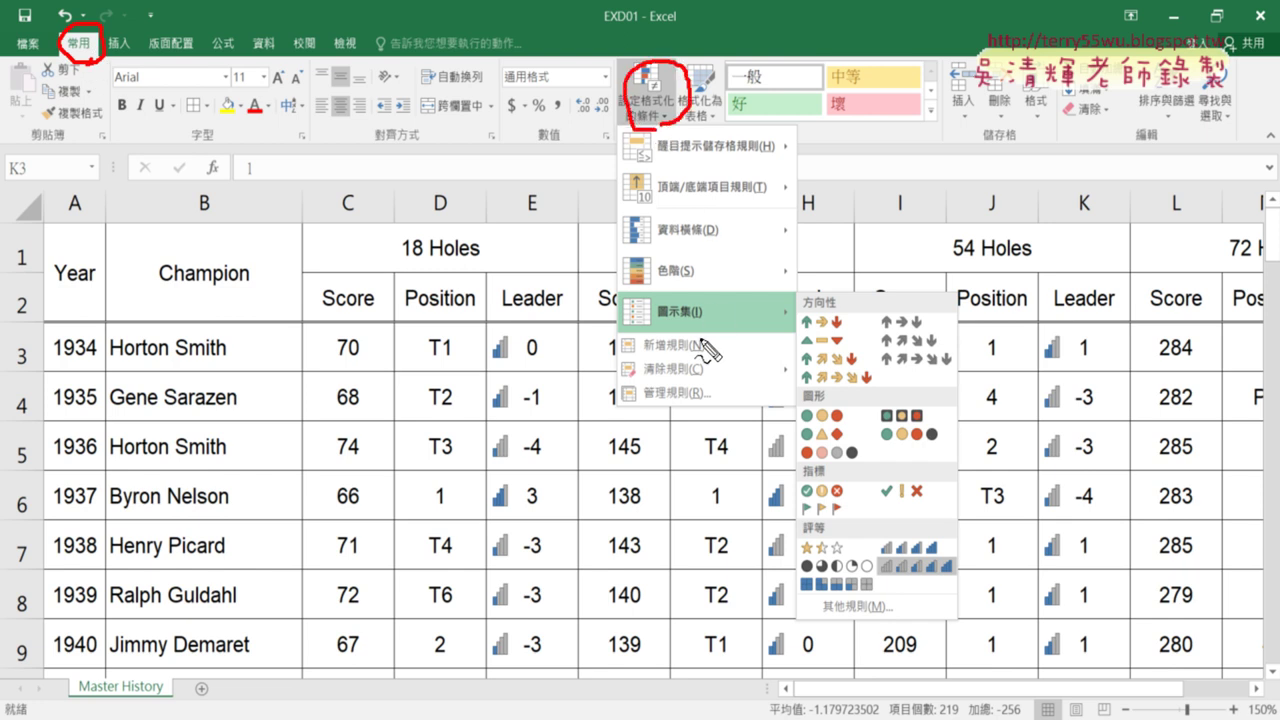
{"action": "mouse_move", "coordinate": [705, 295]}
{"action": "left_mouse_down"}
{"action": "mouse_move", "coordinate": [740, 312]}
{"action": "mouse_move", "coordinate": [705, 330]}
{"action": "left_mouse_up"}
{"action": "left_click_drag", "start_coordinate": [945, 580], "coordinate": [968, 565]}
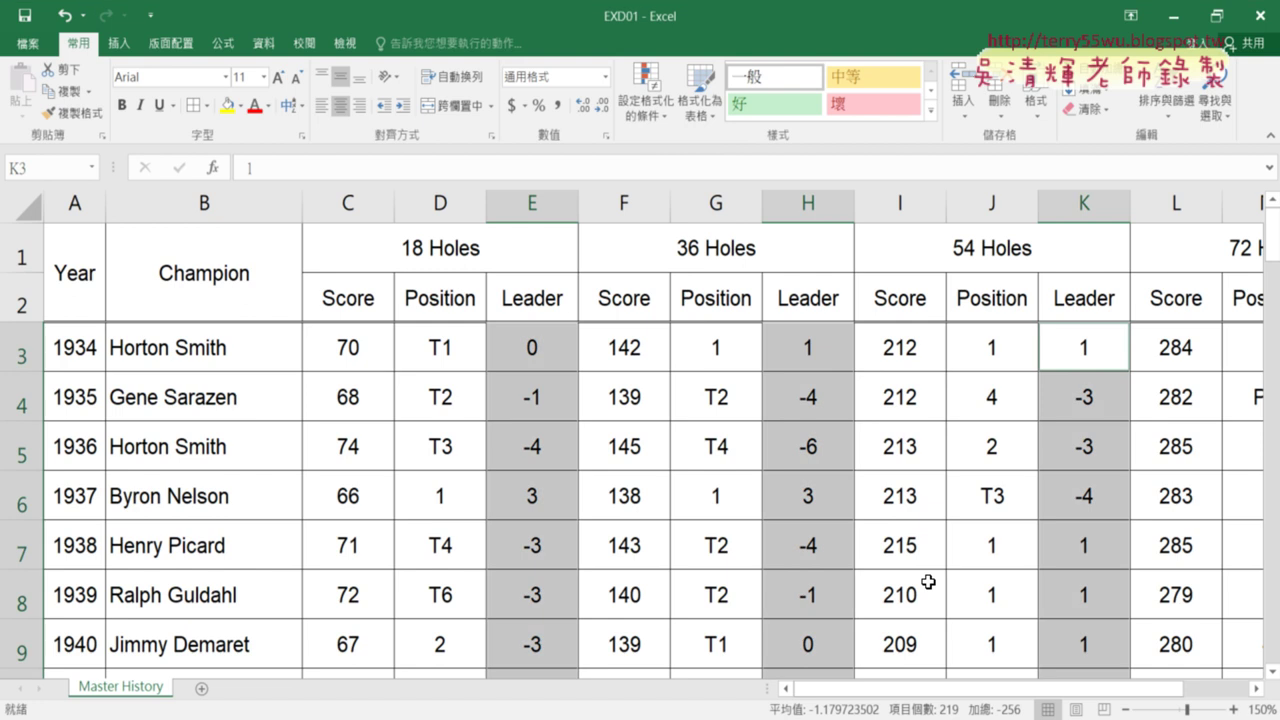
{"action": "left_click", "coordinate": [648, 104]}
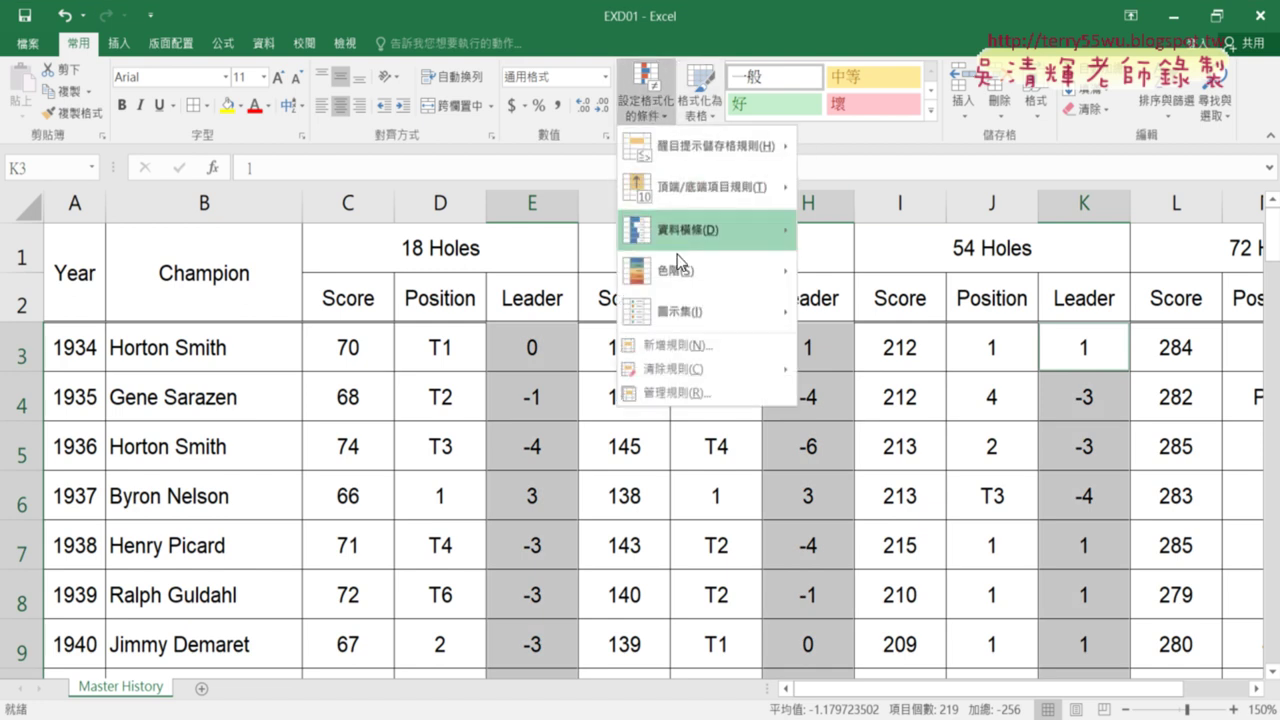
{"action": "mouse_move", "coordinate": [712, 318]}
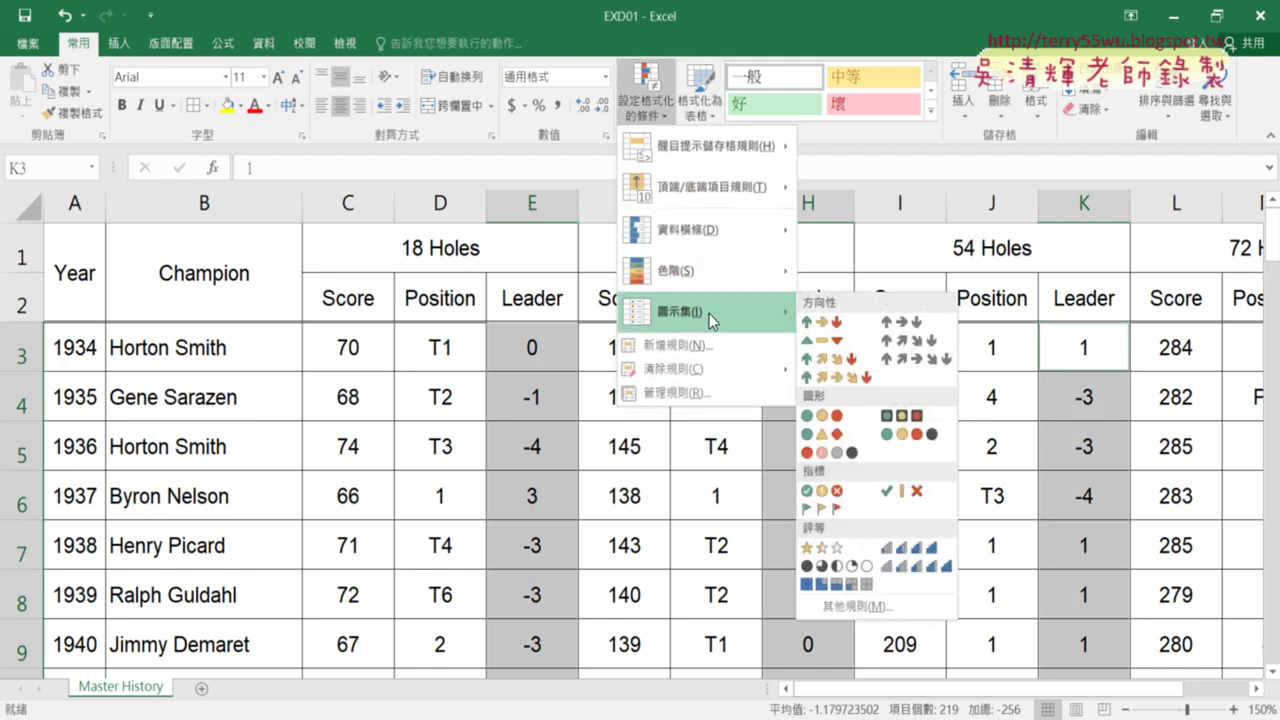
{"action": "left_click", "coordinate": [938, 566]}
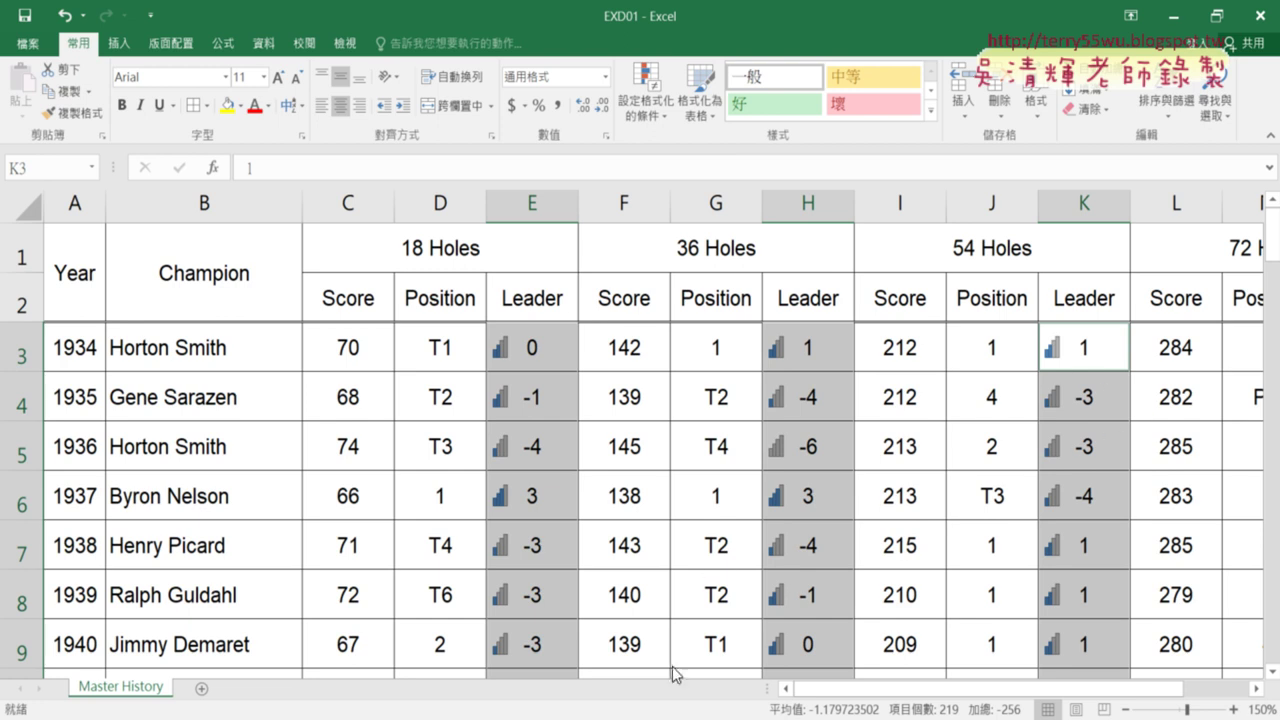
{"action": "key", "text": "alt+Tab"}
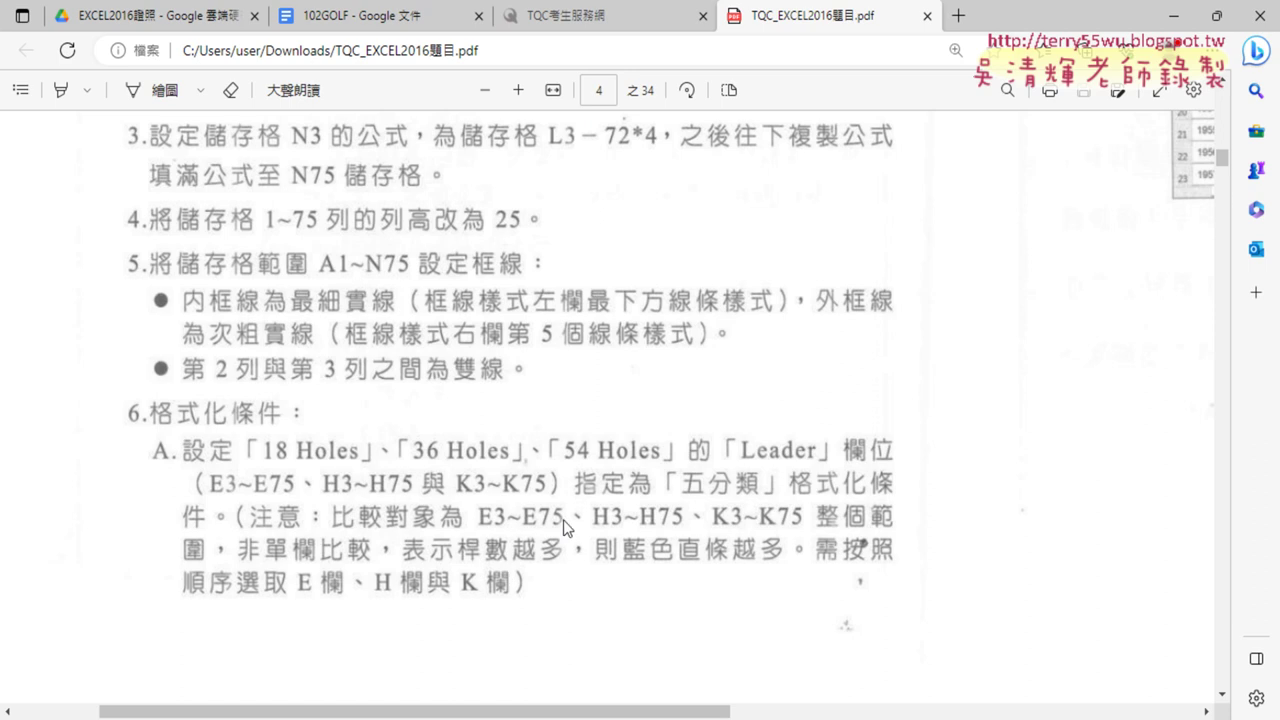
{"action": "left_click", "coordinate": [1170, 16]}
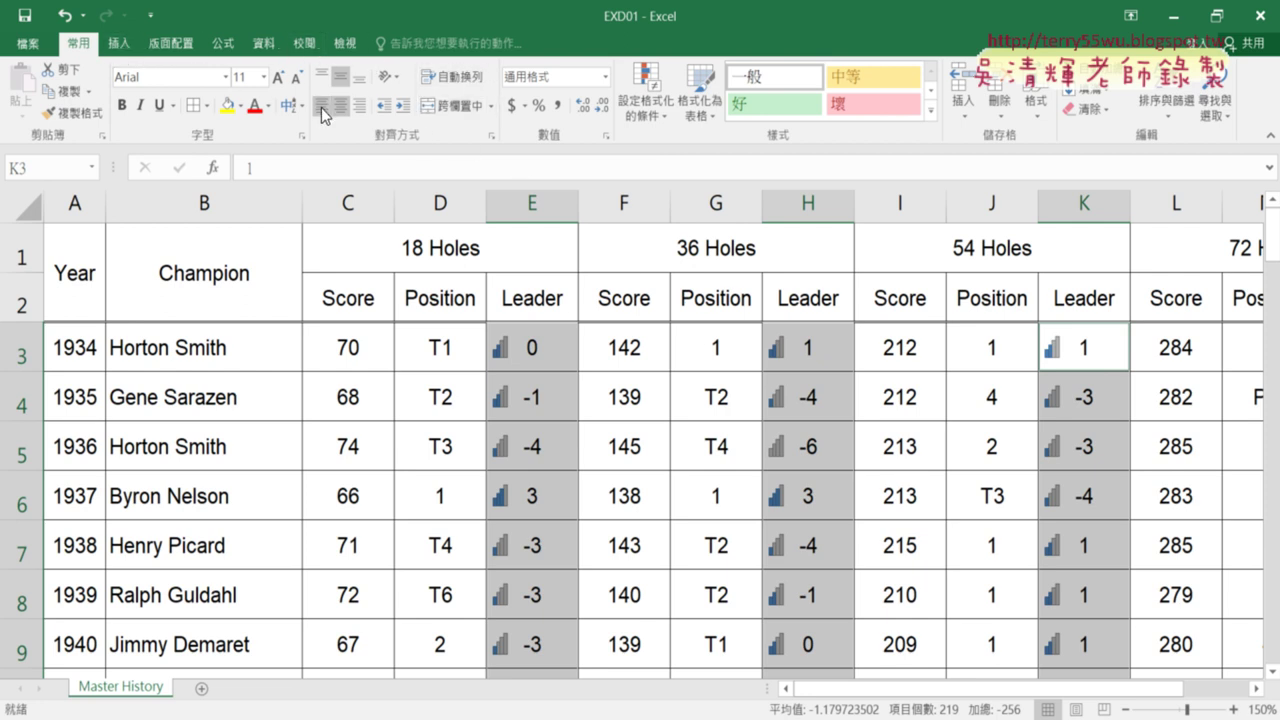
Show the Icon Sets gallery again, then switch to the exam PDF's task 6.
{"action": "left_click", "coordinate": [652, 118]}
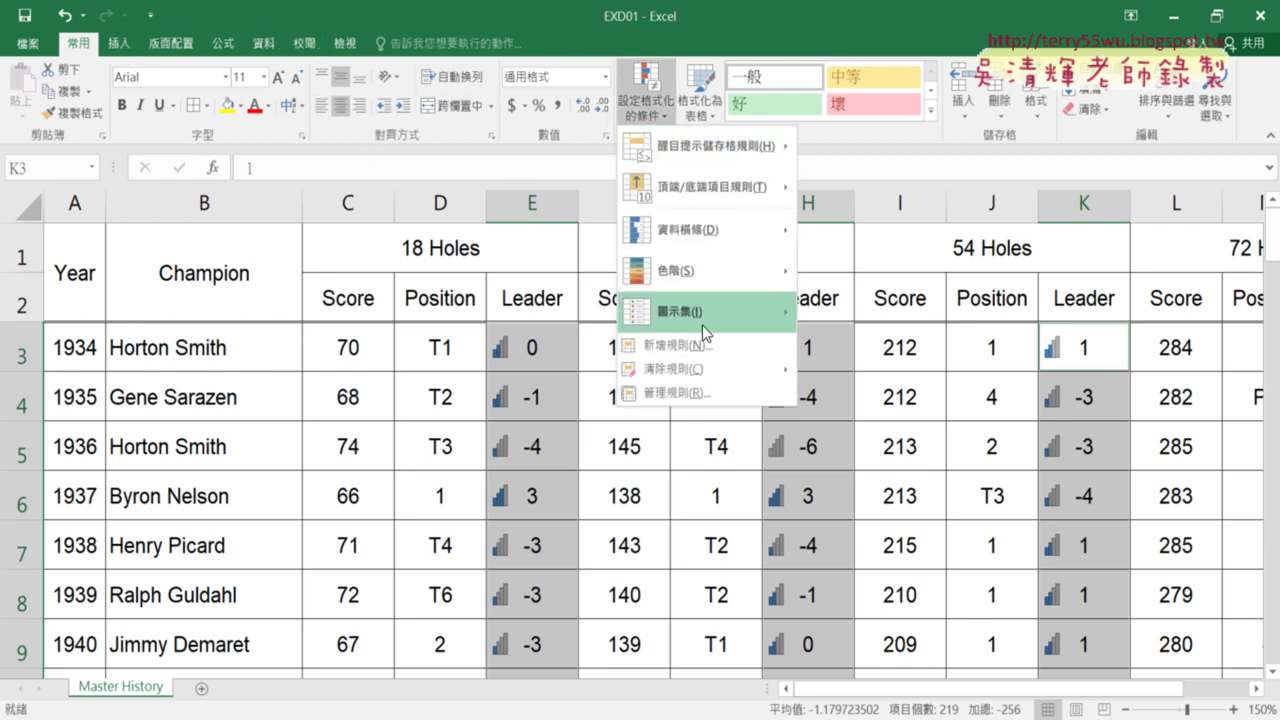
{"action": "mouse_move", "coordinate": [716, 316]}
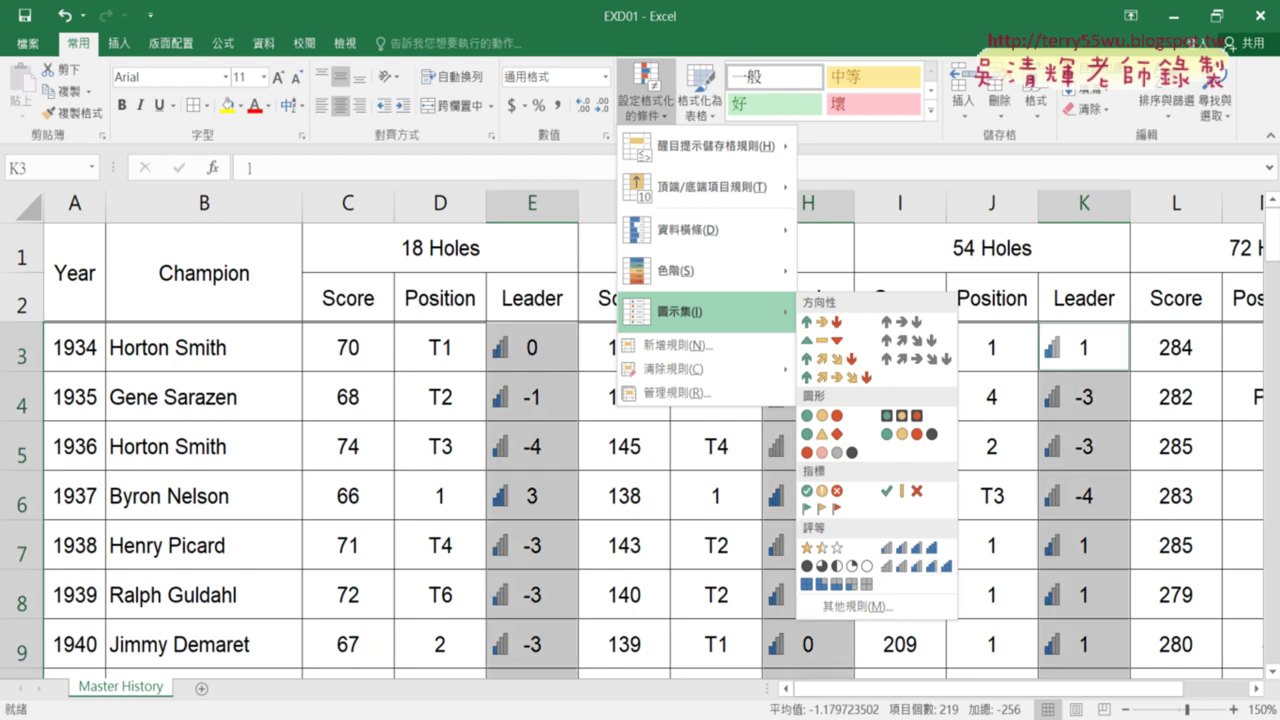
{"action": "key", "text": "alt+Tab"}
Scroll the exam PDF to read items 7–8 and the reference results table.
{"action": "scroll", "coordinate": [640, 400], "scroll_direction": "right", "scroll_amount": 5}
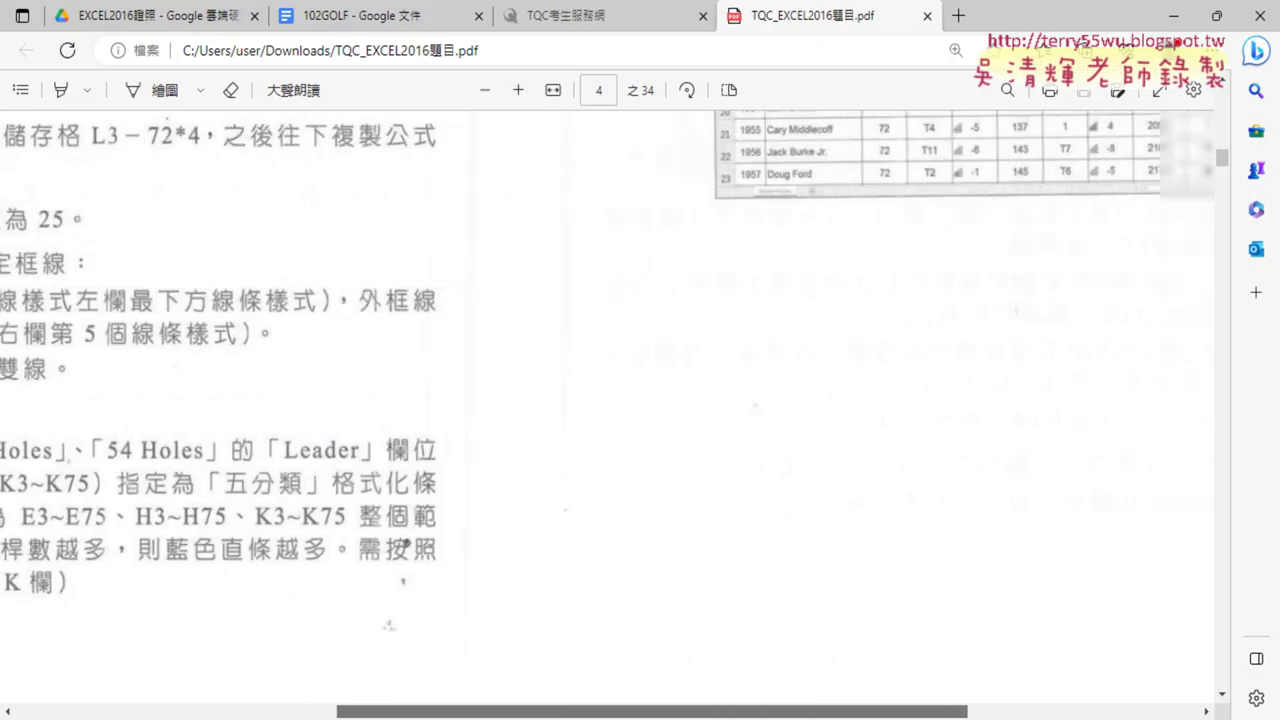
{"action": "scroll", "coordinate": [863, 529], "scroll_direction": "right", "scroll_amount": 4}
{"action": "scroll", "coordinate": [863, 529], "scroll_direction": "up", "scroll_amount": 5}
{"action": "scroll", "coordinate": [866, 522], "scroll_direction": "up", "scroll_amount": 3}
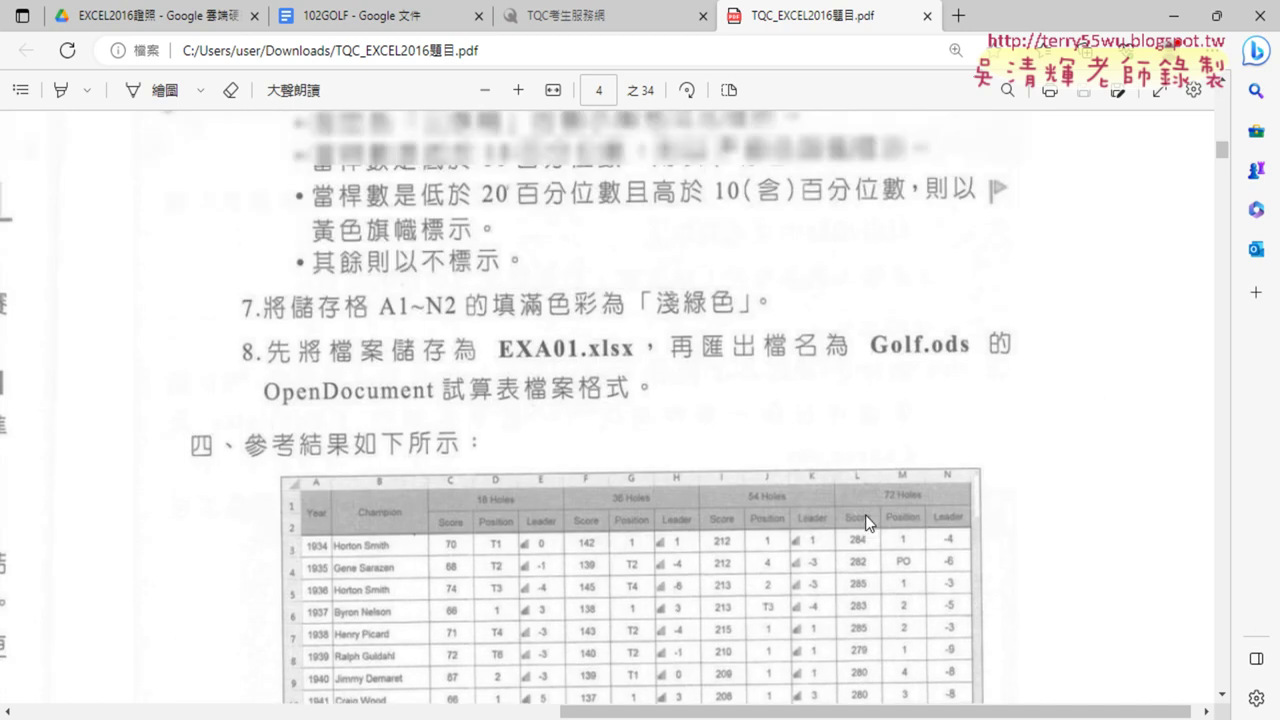
{"action": "scroll", "coordinate": [868, 523], "scroll_direction": "up", "scroll_amount": 3}
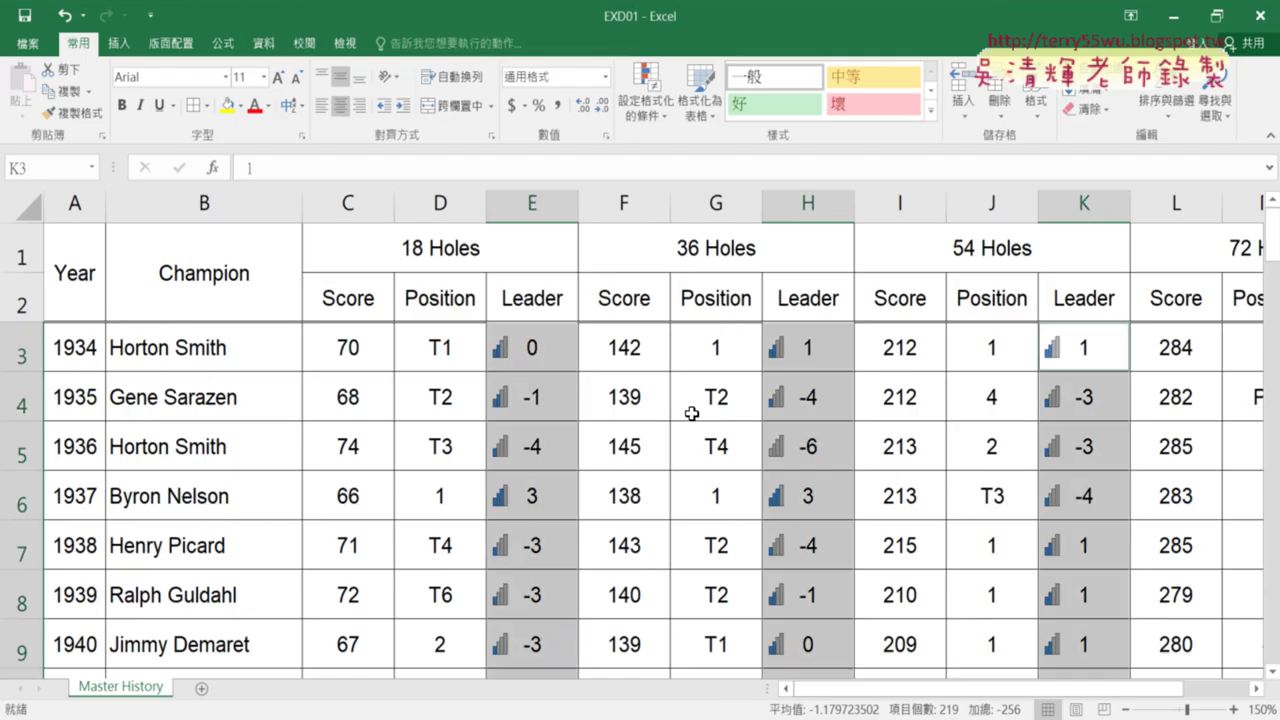
Select the 72 Holes Leader range N3:N75.
{"action": "left_click_drag", "start_coordinate": [840, 689], "coordinate": [900, 689]}
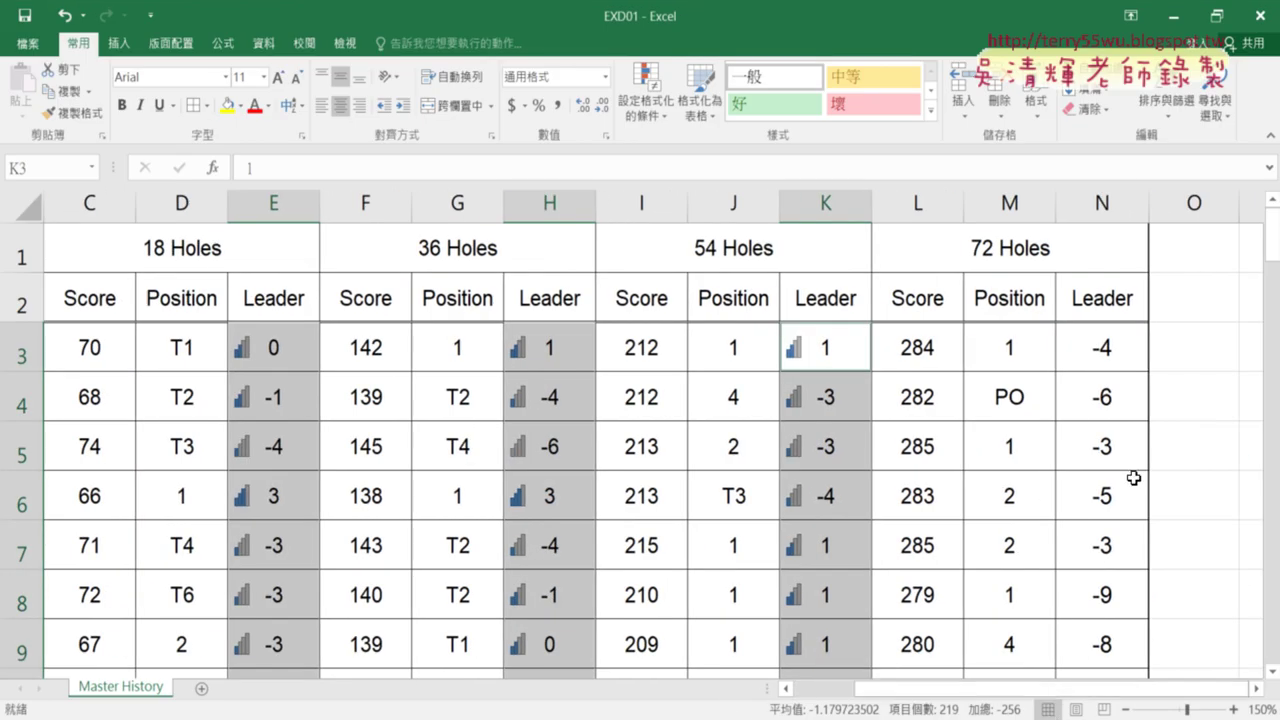
{"action": "left_click", "coordinate": [1106, 348]}
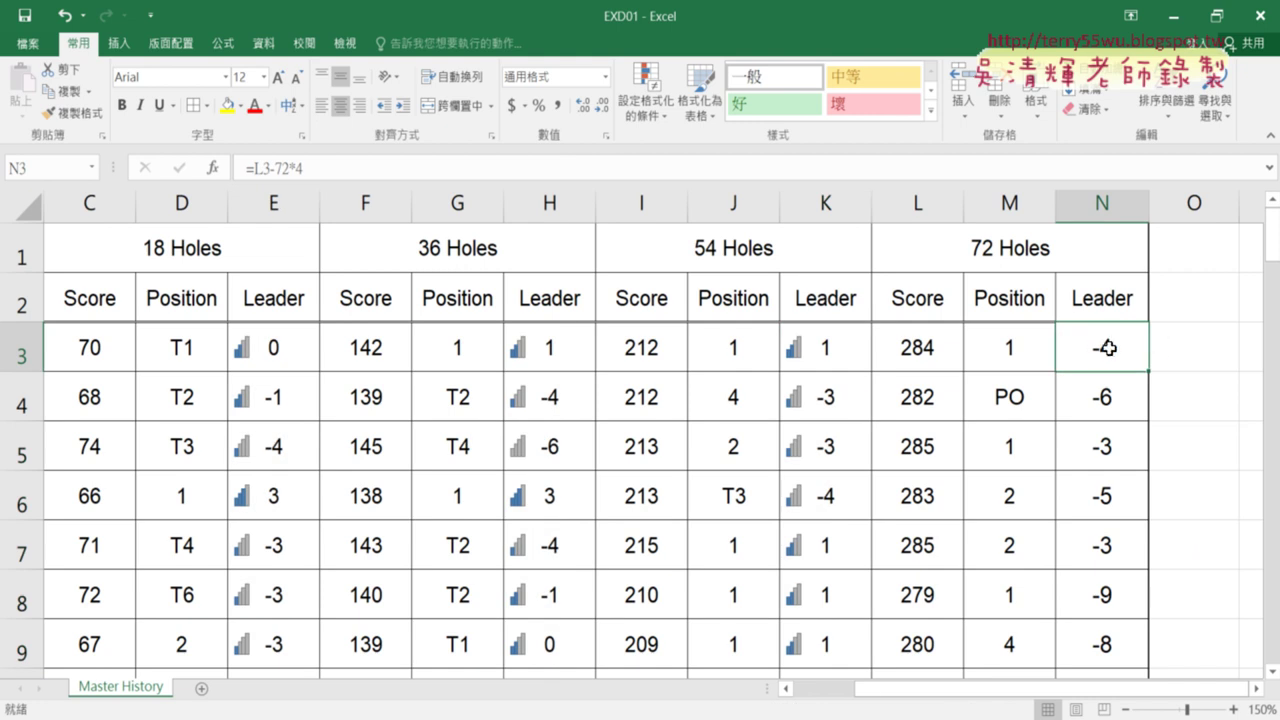
{"action": "key", "text": "ctrl+shift+Down"}
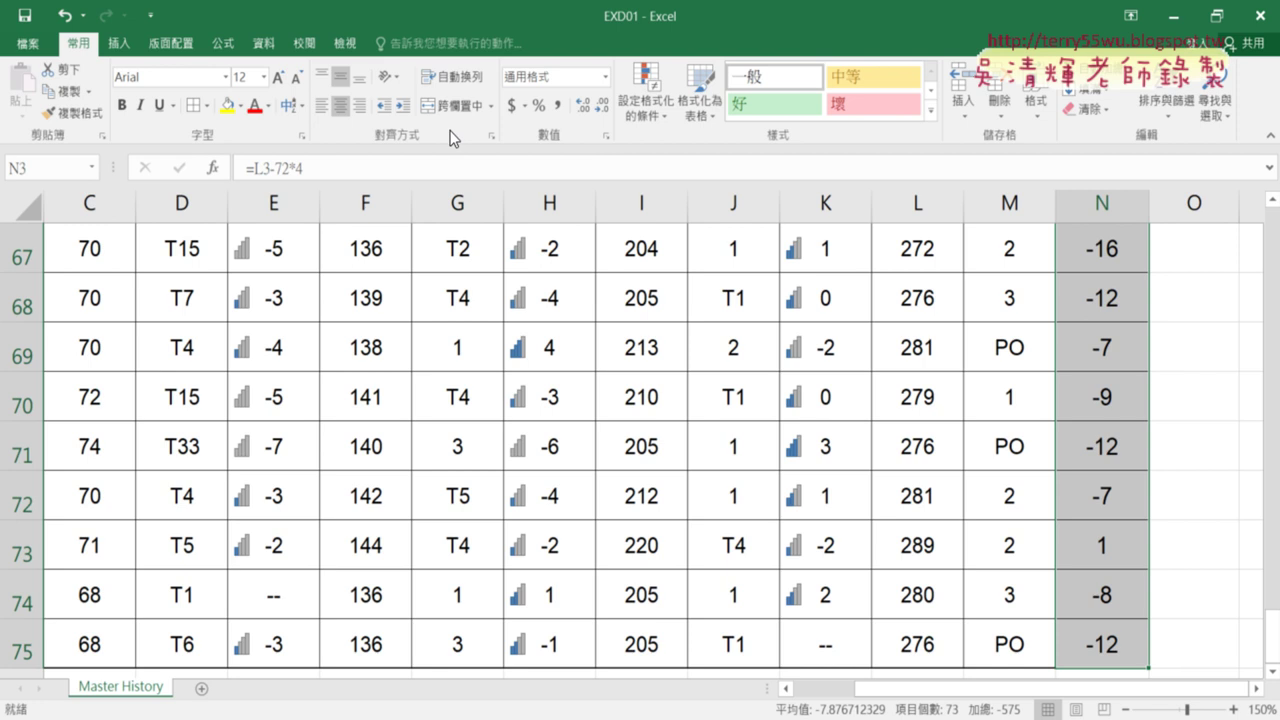
Start a More Rules icon-set rule and set its Icon Style to 3 Flags.
{"action": "left_click", "coordinate": [640, 117]}
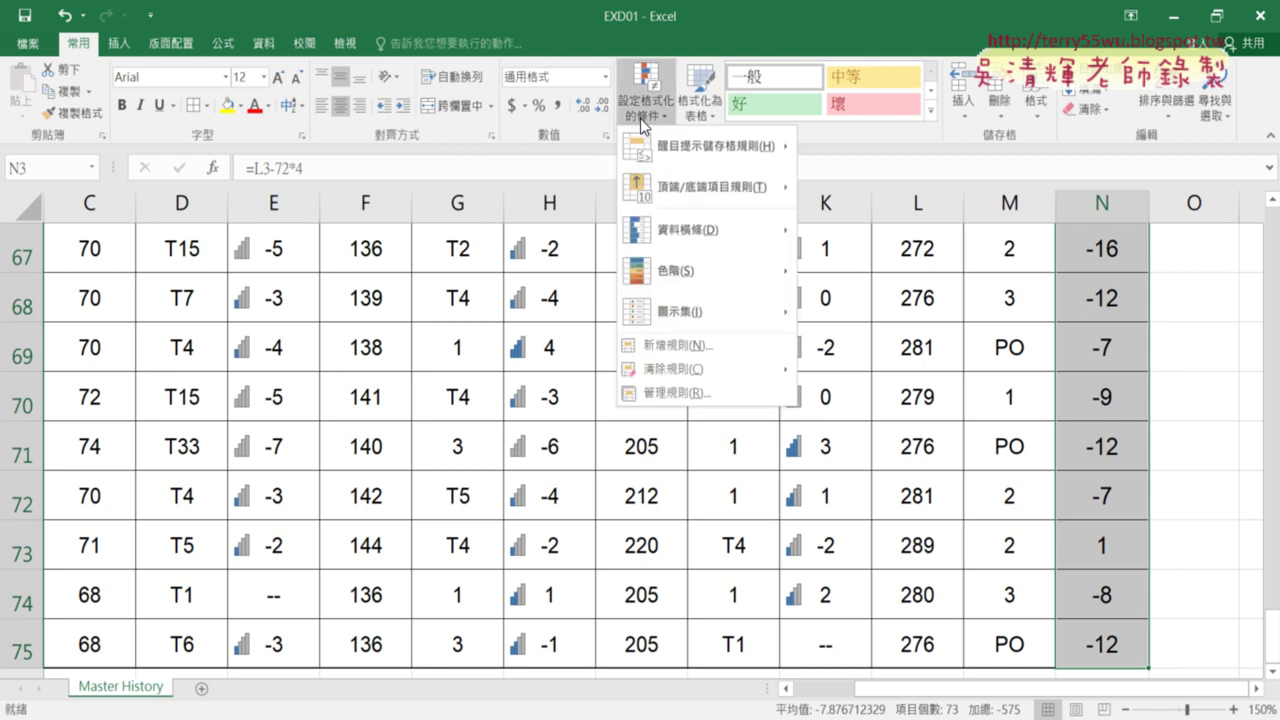
{"action": "mouse_move", "coordinate": [660, 317]}
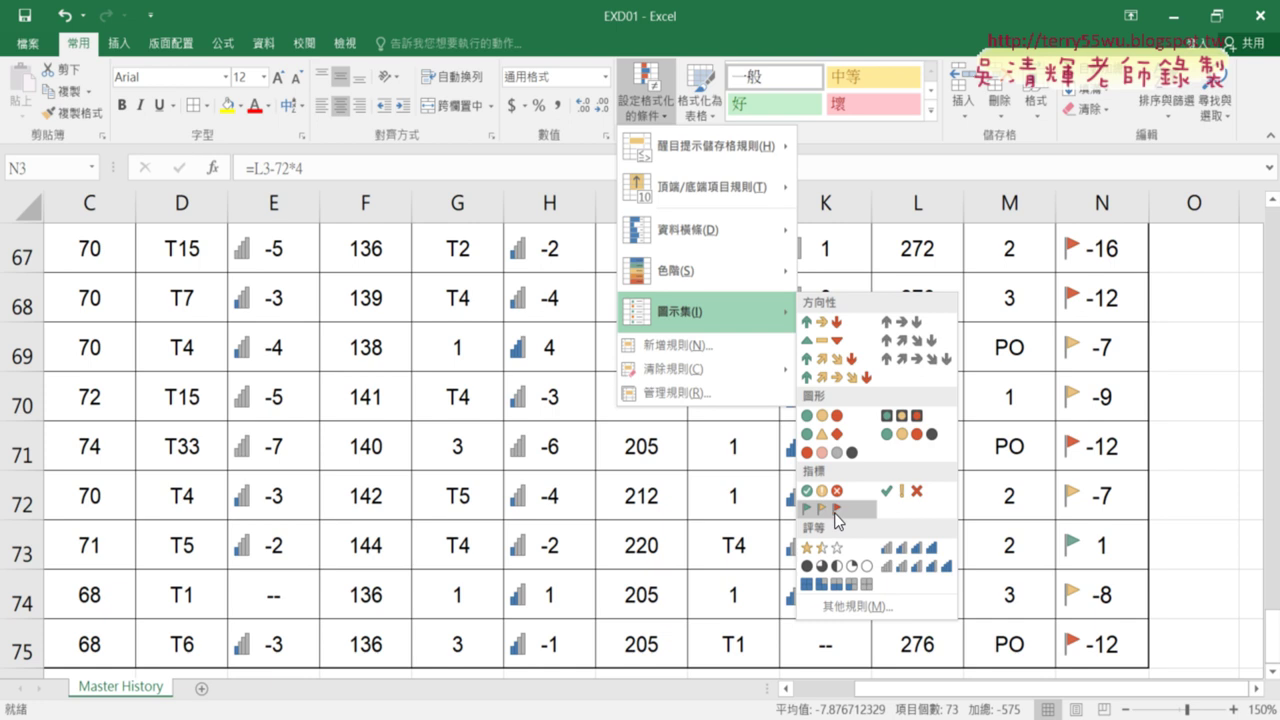
{"action": "left_click", "coordinate": [860, 607]}
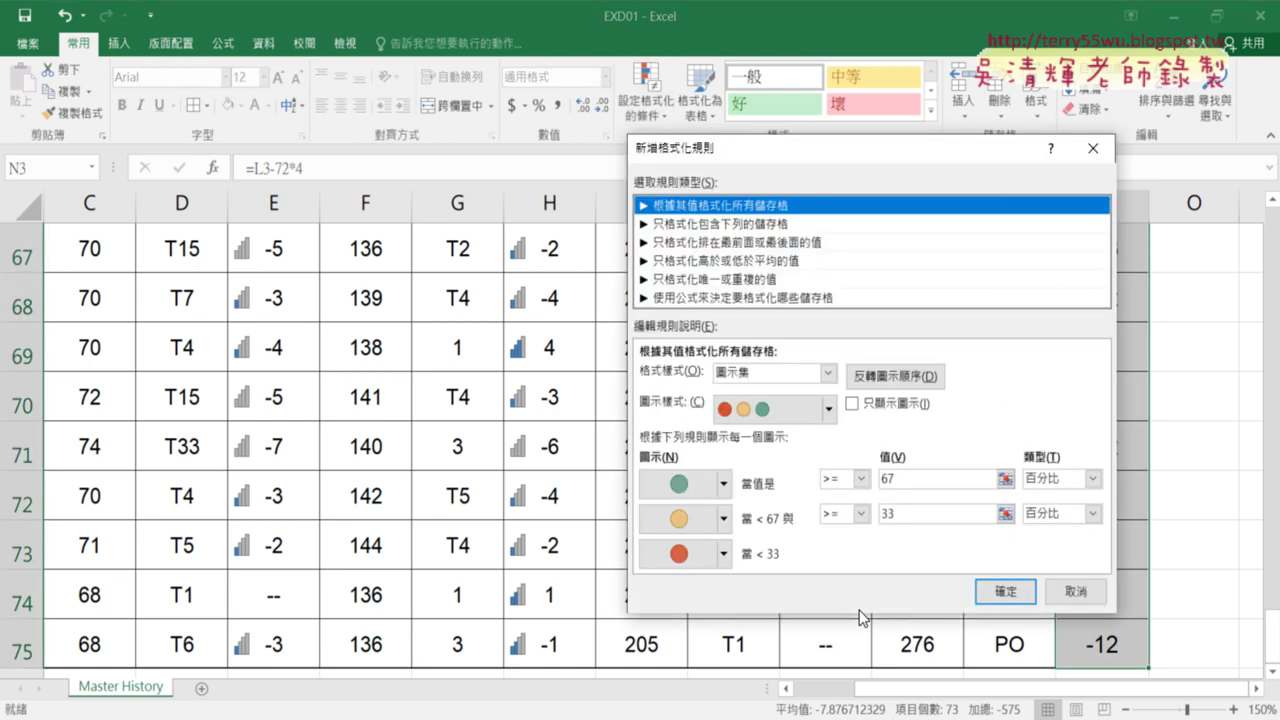
{"action": "left_click_drag", "start_coordinate": [797, 156], "coordinate": [471, 149]}
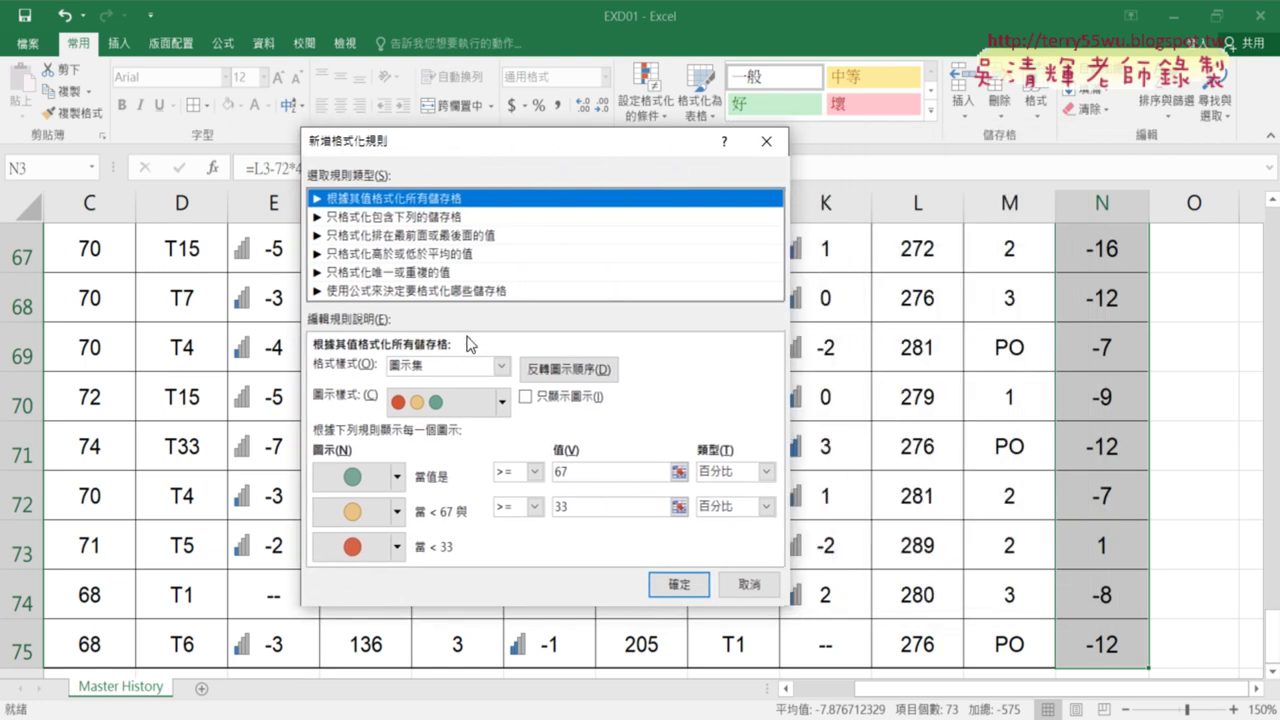
{"action": "left_click", "coordinate": [505, 407]}
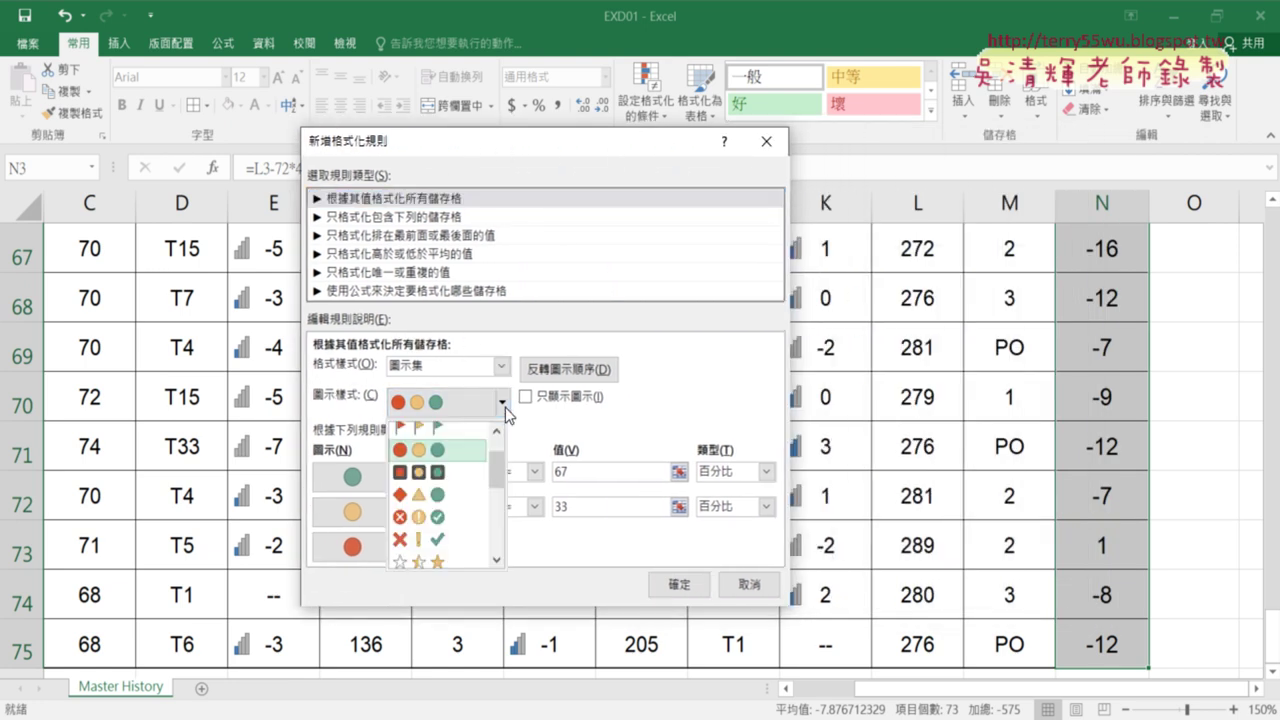
{"action": "mouse_move", "coordinate": [497, 468]}
{"action": "left_mouse_down"}
{"action": "mouse_move", "coordinate": [497, 535]}
{"action": "mouse_move", "coordinate": [512, 488]}
{"action": "left_mouse_up"}
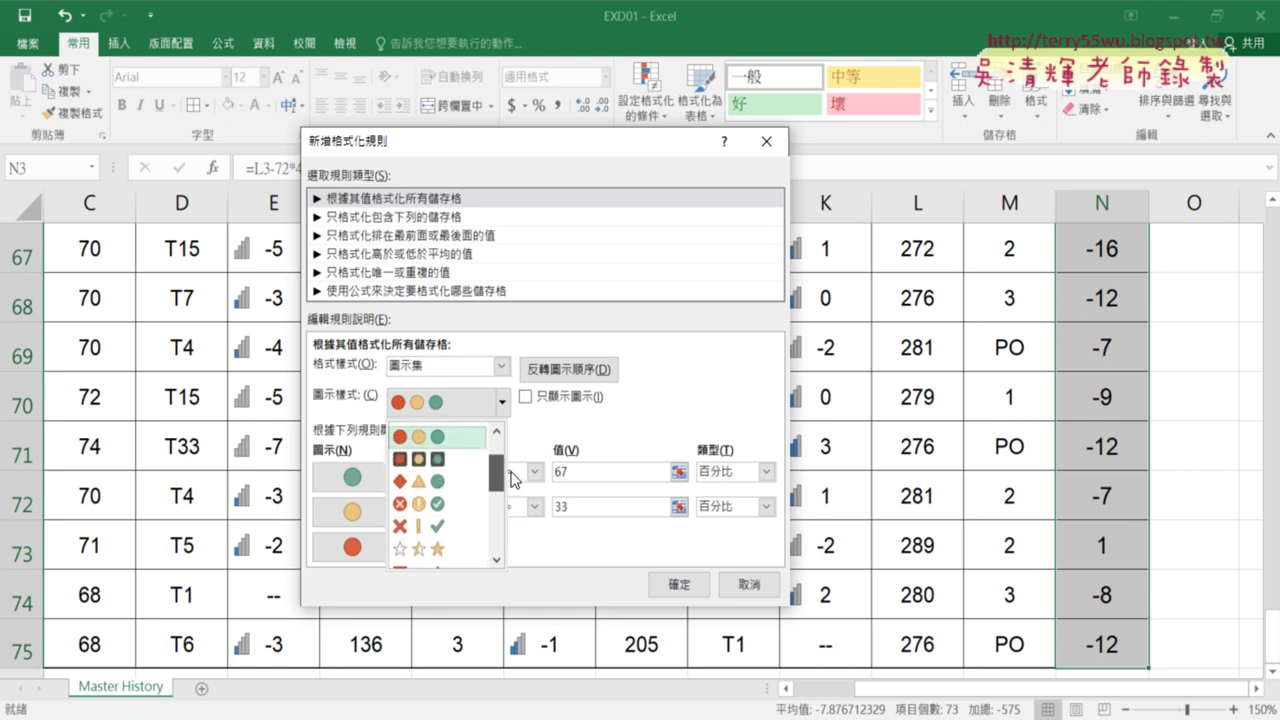
{"action": "left_click_drag", "start_coordinate": [511, 490], "coordinate": [512, 458]}
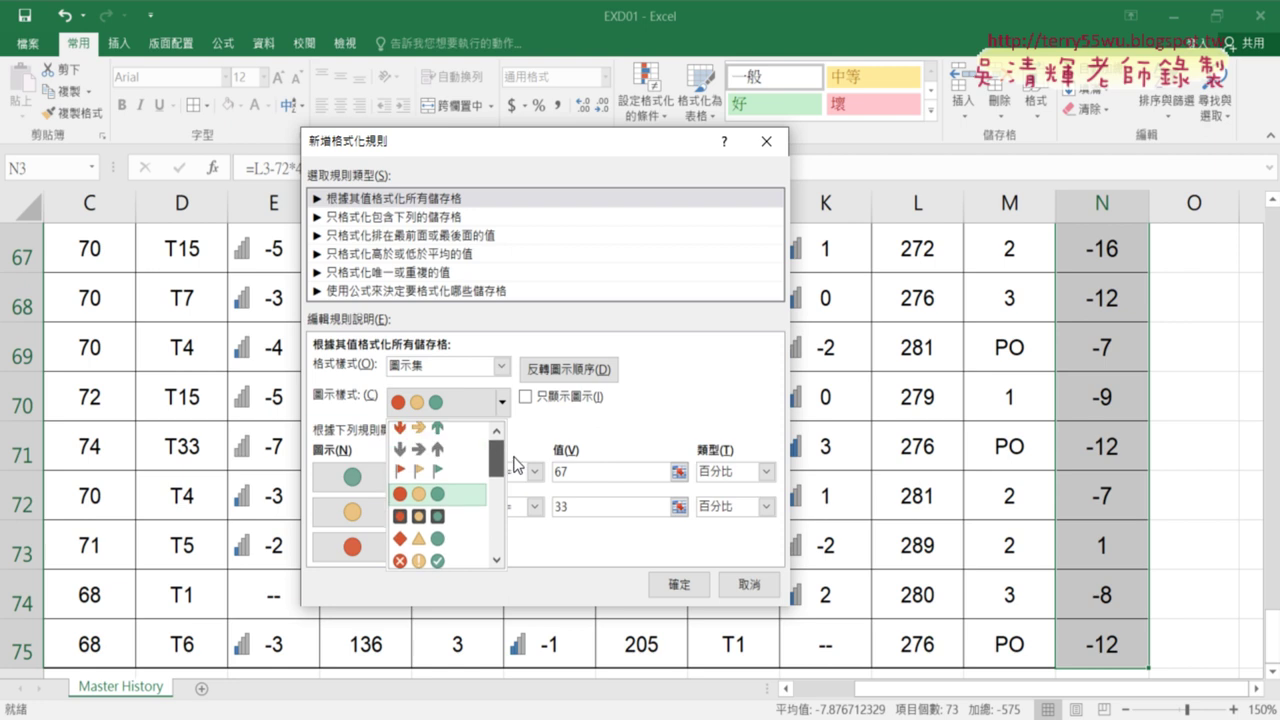
{"action": "left_click", "coordinate": [464, 475]}
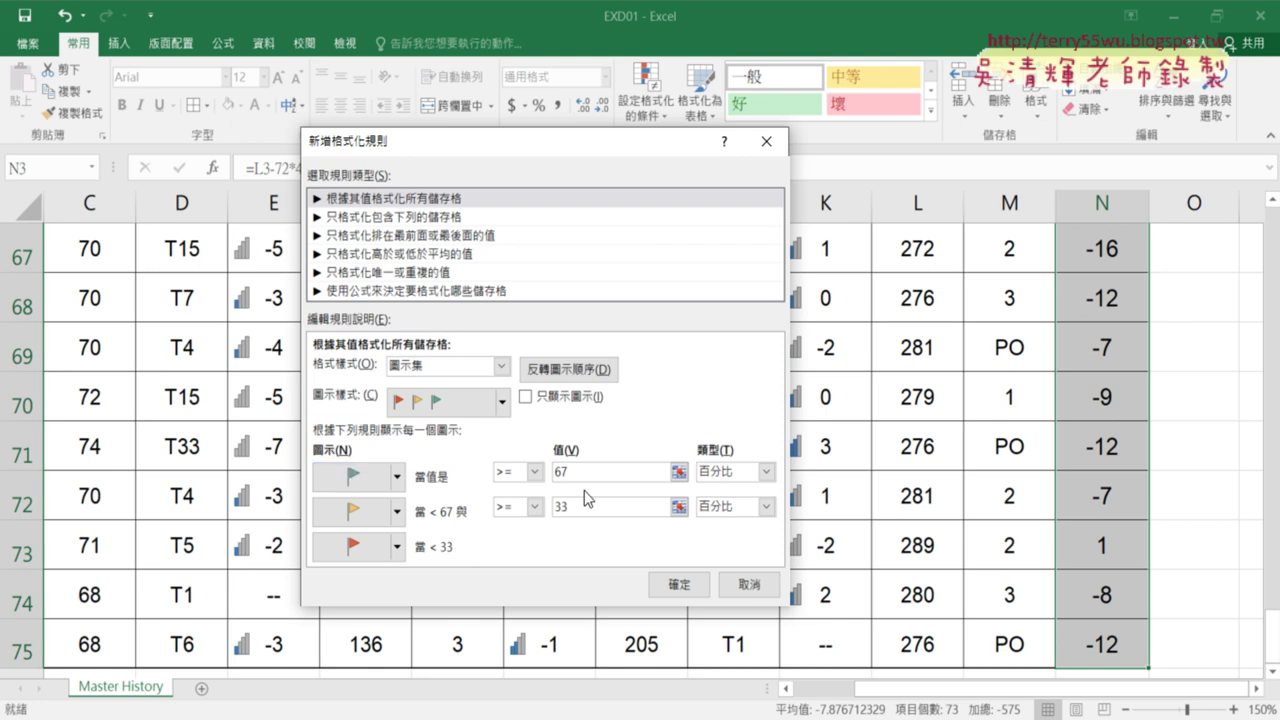
{"action": "left_click", "coordinate": [746, 474]}
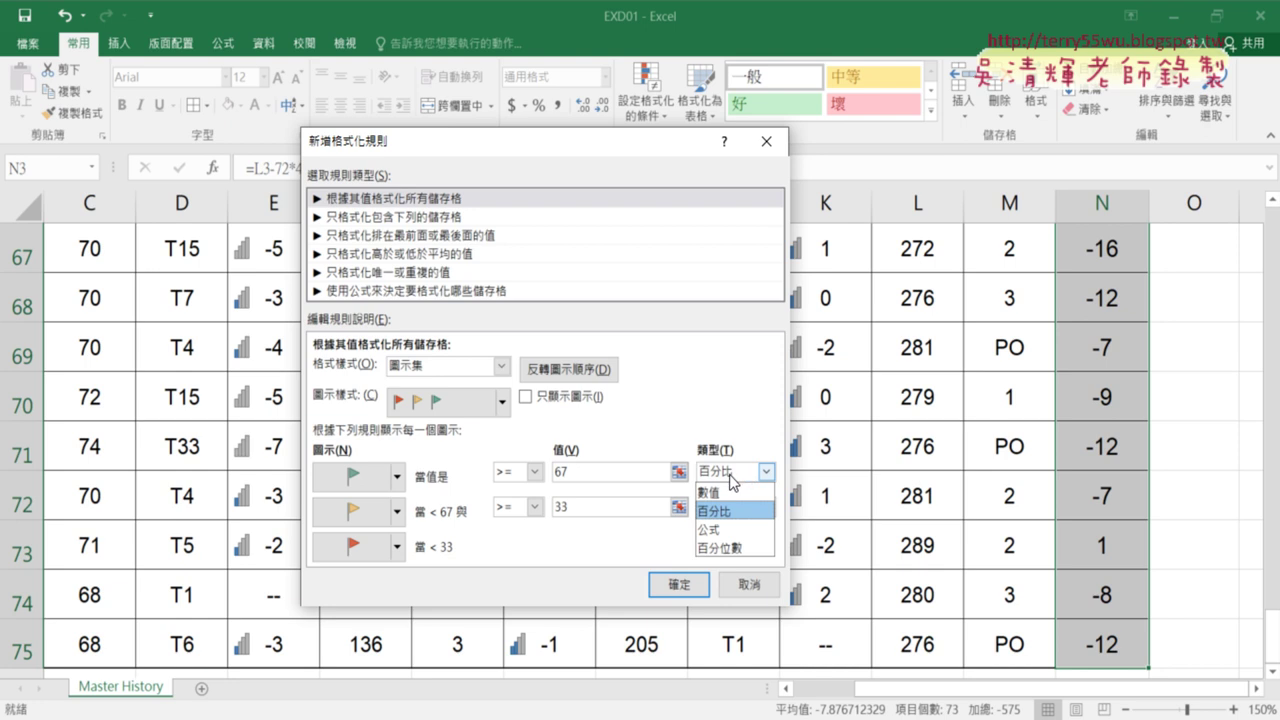
Set both flag threshold types to Percentile (百分位數), keeping values 67 and 33.
{"action": "key", "text": "alt+Tab"}
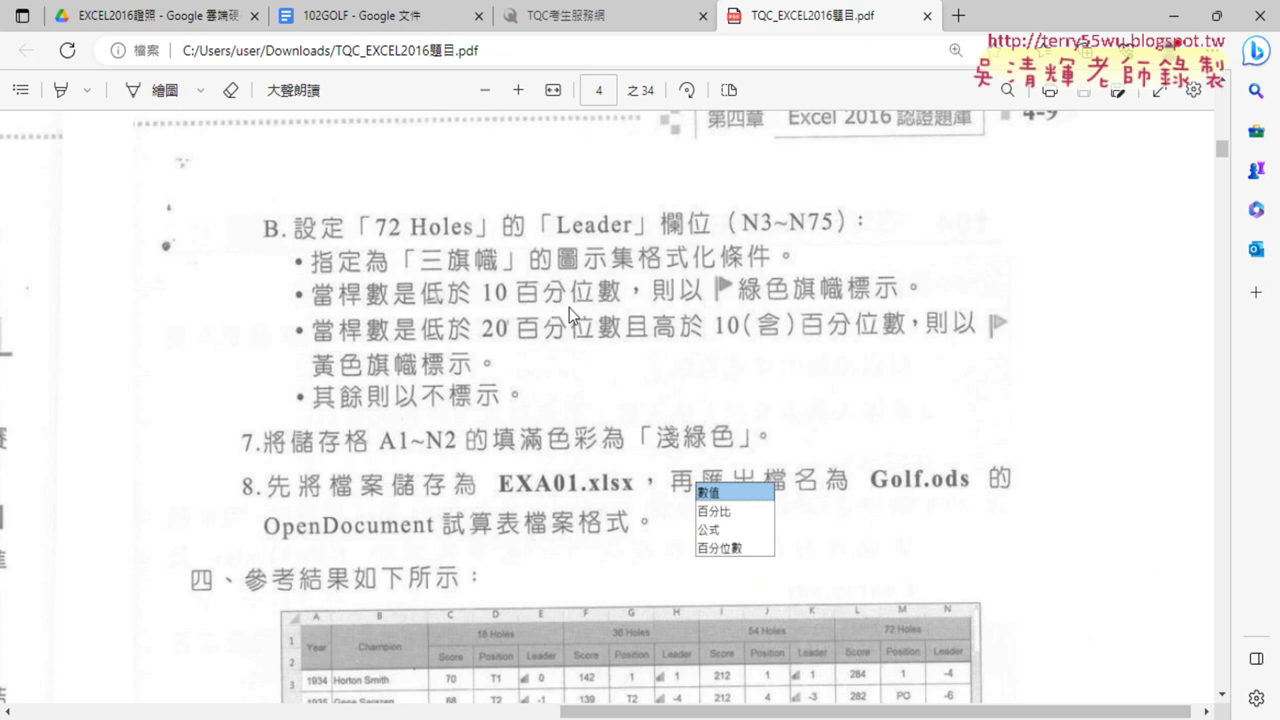
{"action": "left_click", "coordinate": [1171, 15]}
{"action": "left_click", "coordinate": [733, 471]}
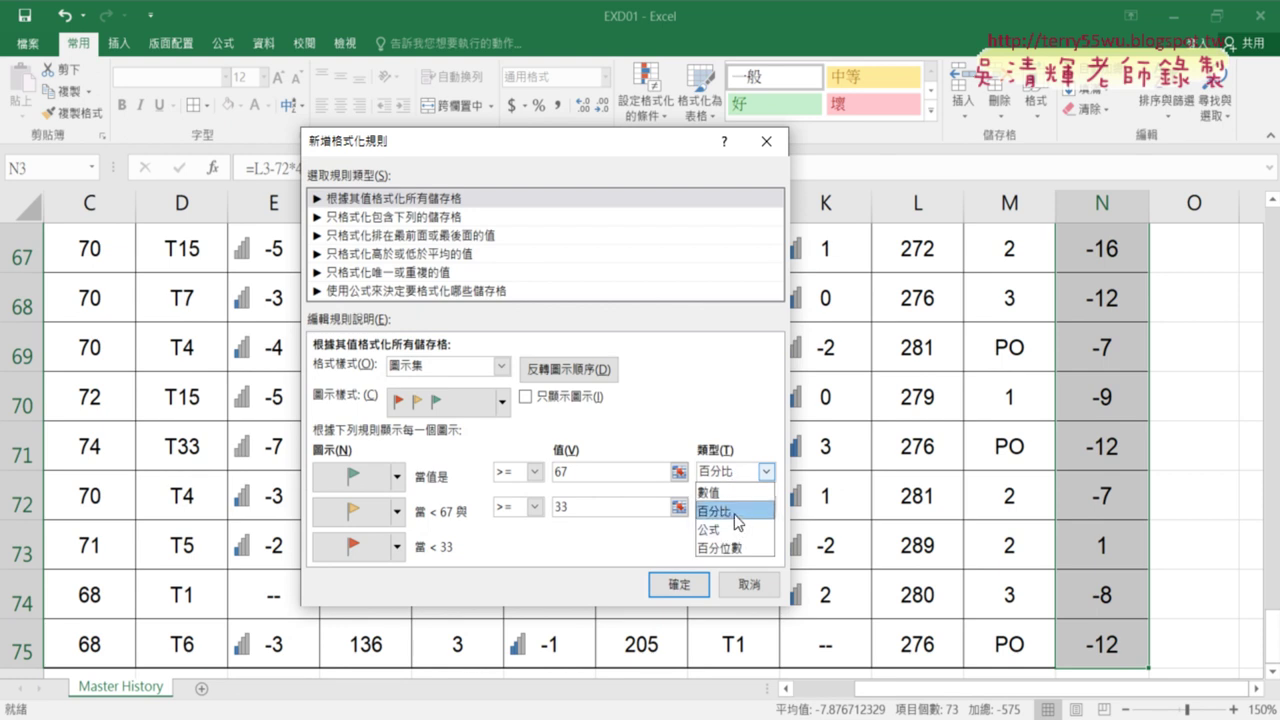
{"action": "left_click", "coordinate": [739, 547]}
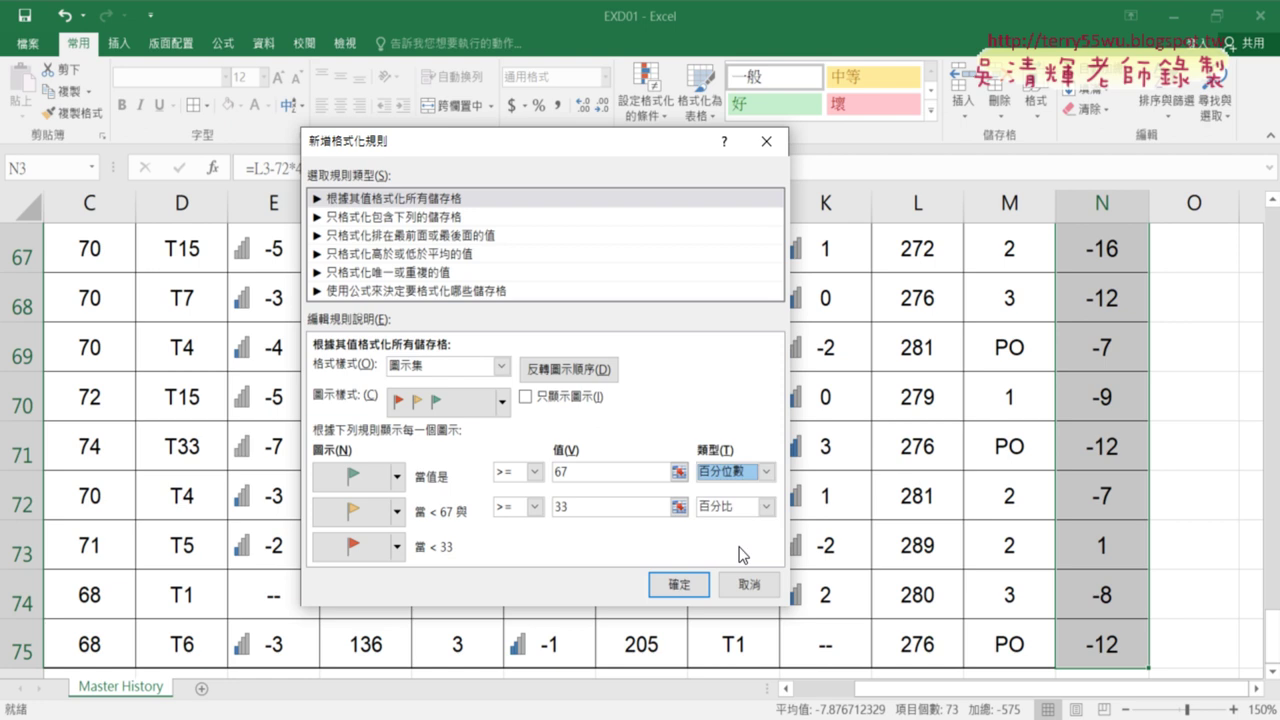
{"action": "left_click", "coordinate": [752, 510]}
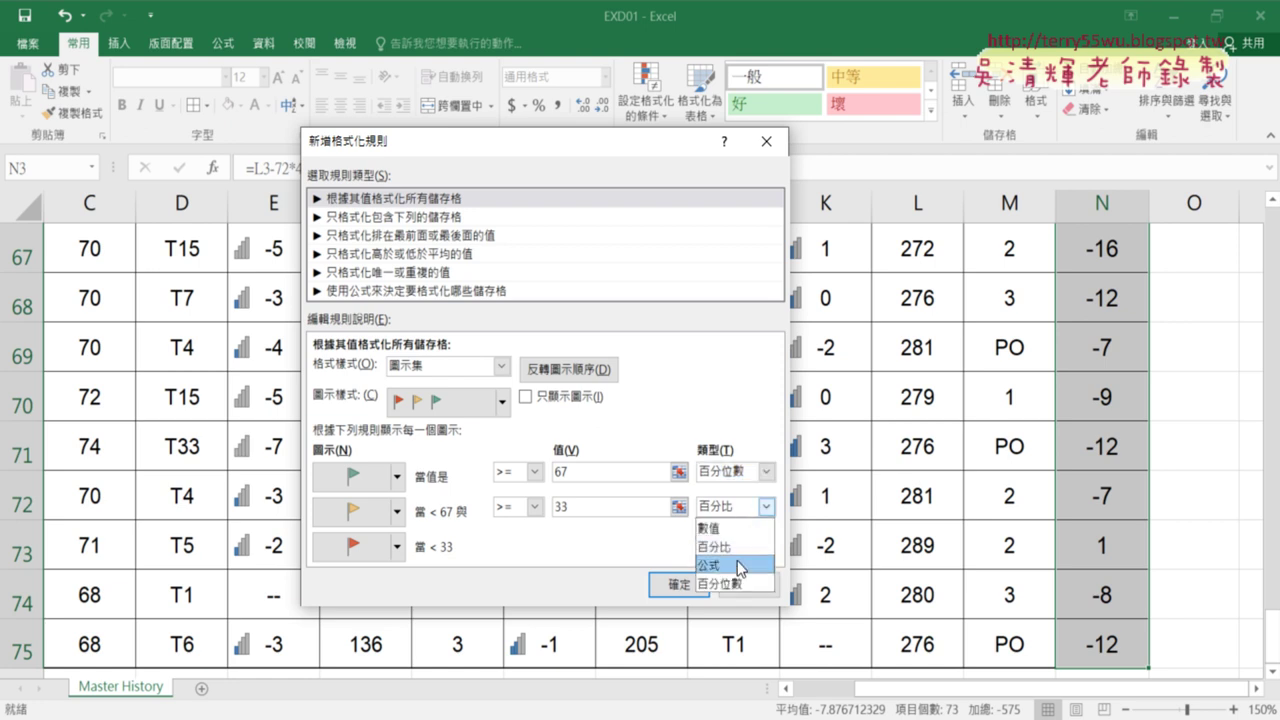
{"action": "left_click", "coordinate": [739, 586]}
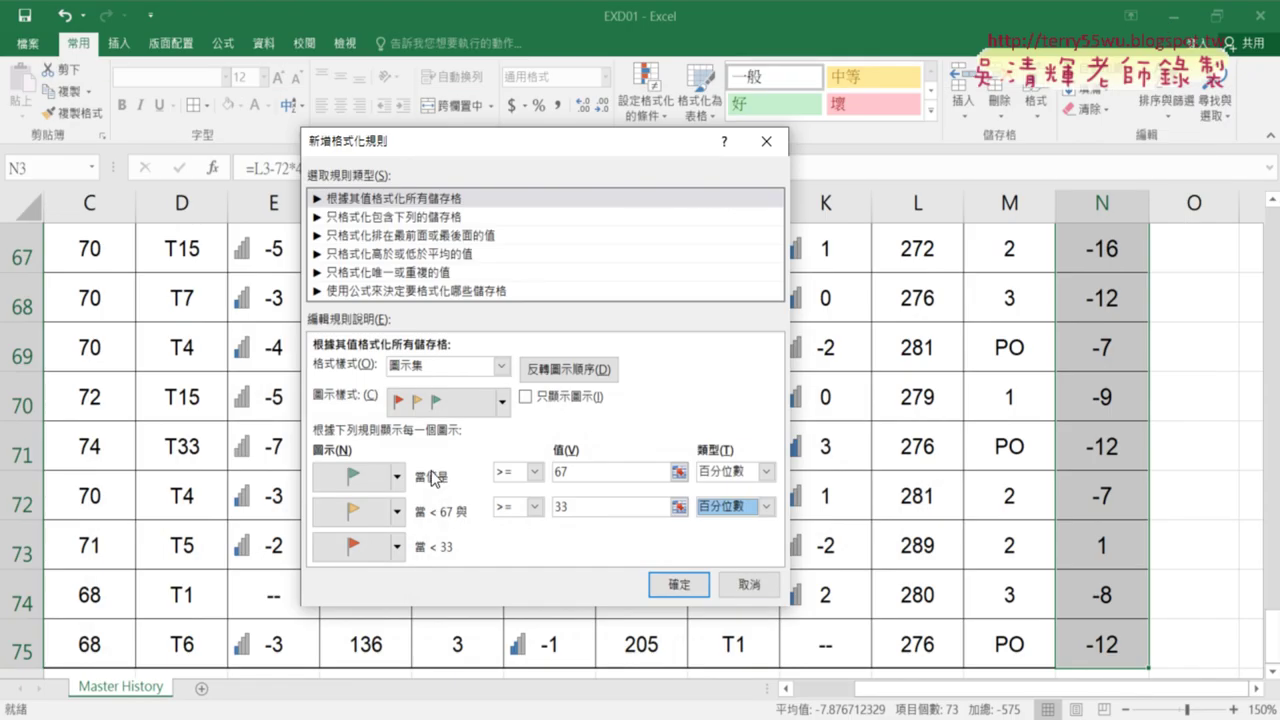
{"action": "left_click", "coordinate": [535, 472]}
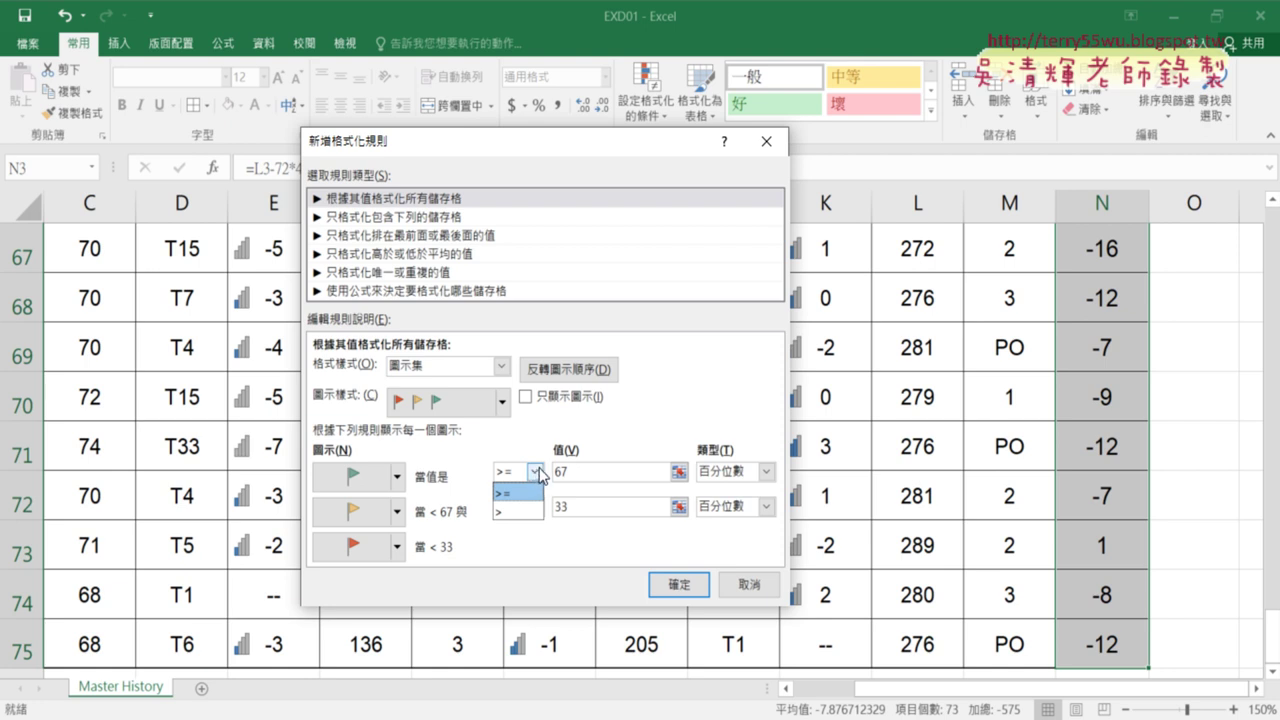
Change both threshold operators from >= to > in the flag rule.
{"action": "left_click", "coordinate": [591, 432]}
{"action": "left_click", "coordinate": [540, 476]}
{"action": "left_click", "coordinate": [533, 514]}
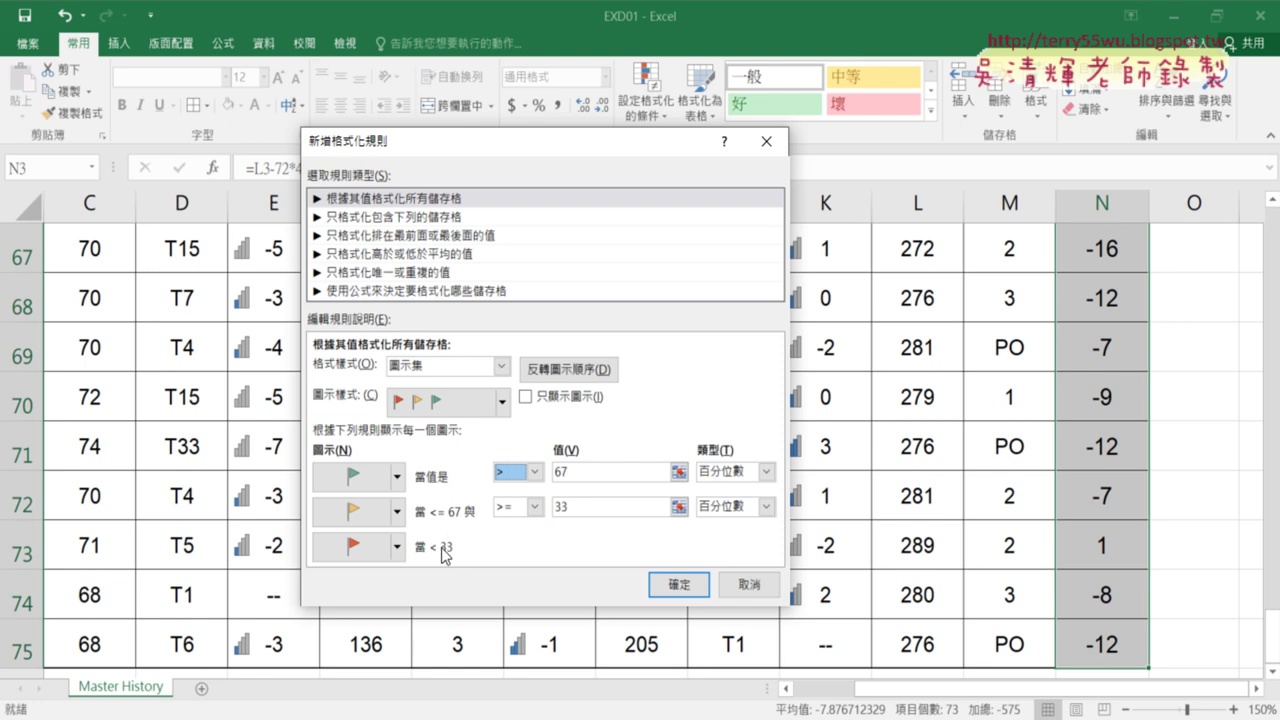
{"action": "left_click", "coordinate": [534, 507]}
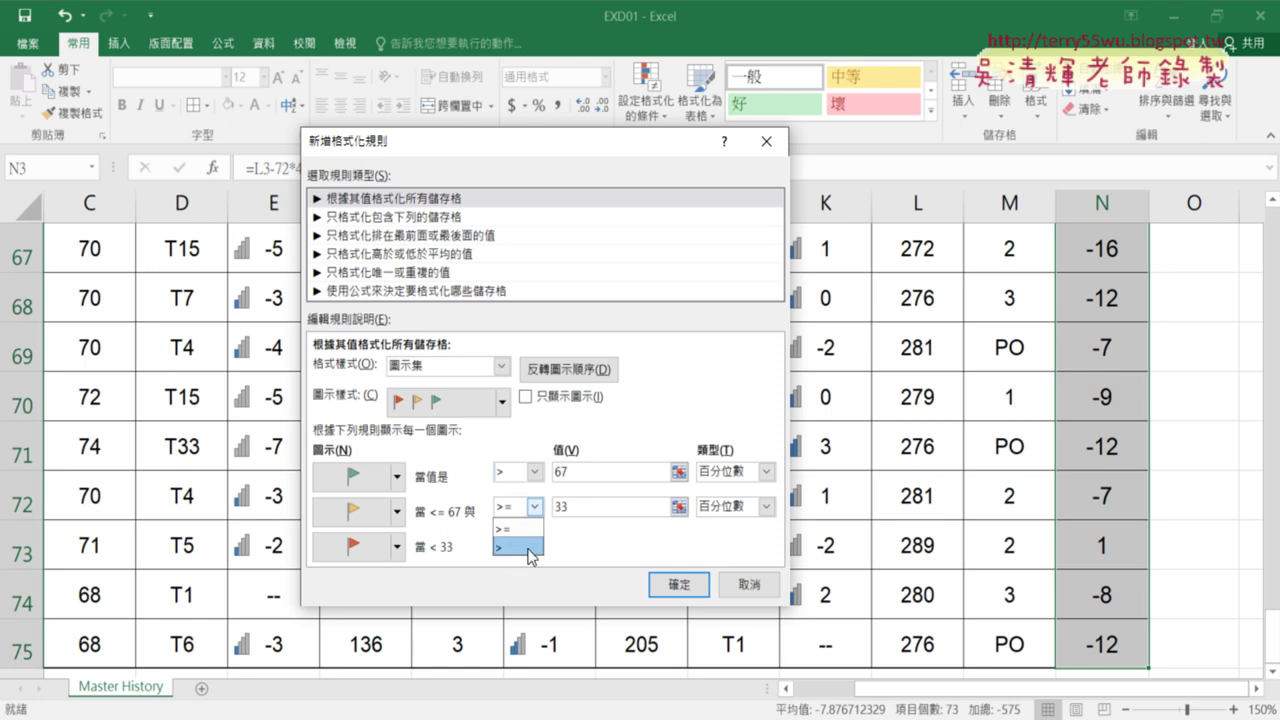
{"action": "left_click", "coordinate": [531, 548]}
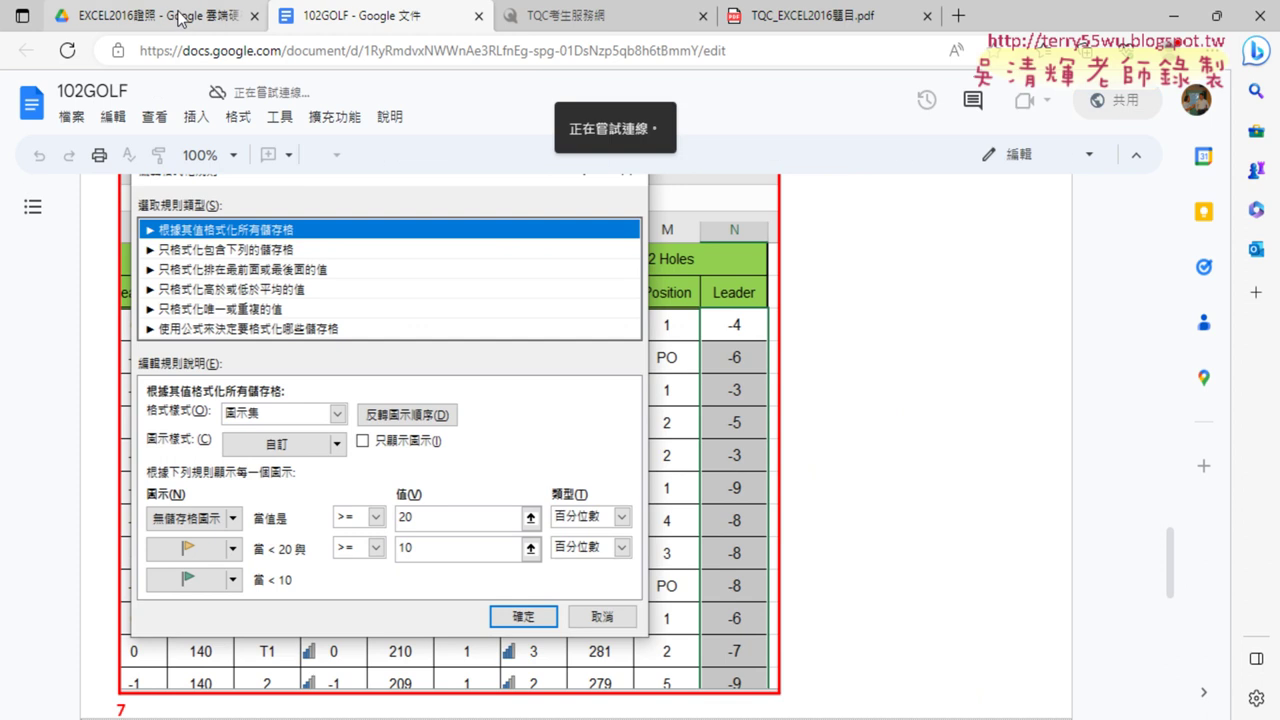
Check the flag-rule reference screenshot in the Google Drive and exam PDF tabs.
{"action": "left_click", "coordinate": [240, 12]}
{"action": "left_click", "coordinate": [790, 14]}
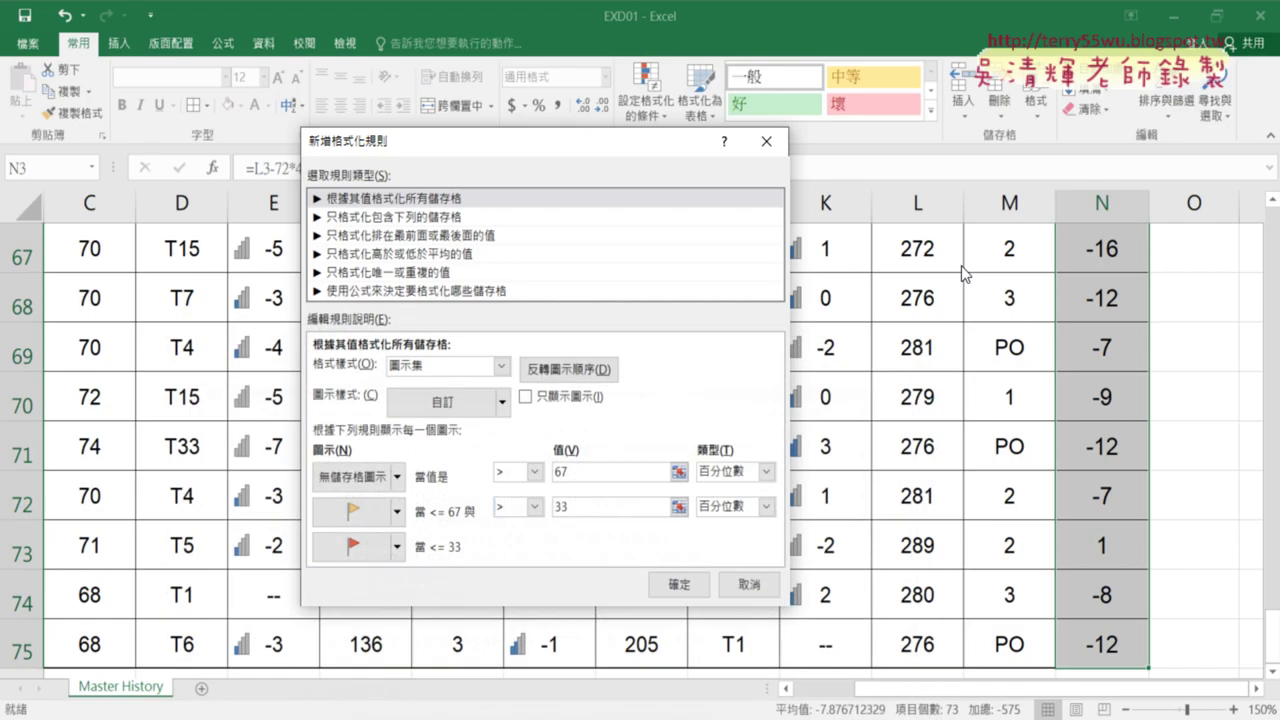
Give the lowest band a green flag, set the second threshold to =0, and apply the rule.
{"action": "left_click", "coordinate": [398, 547]}
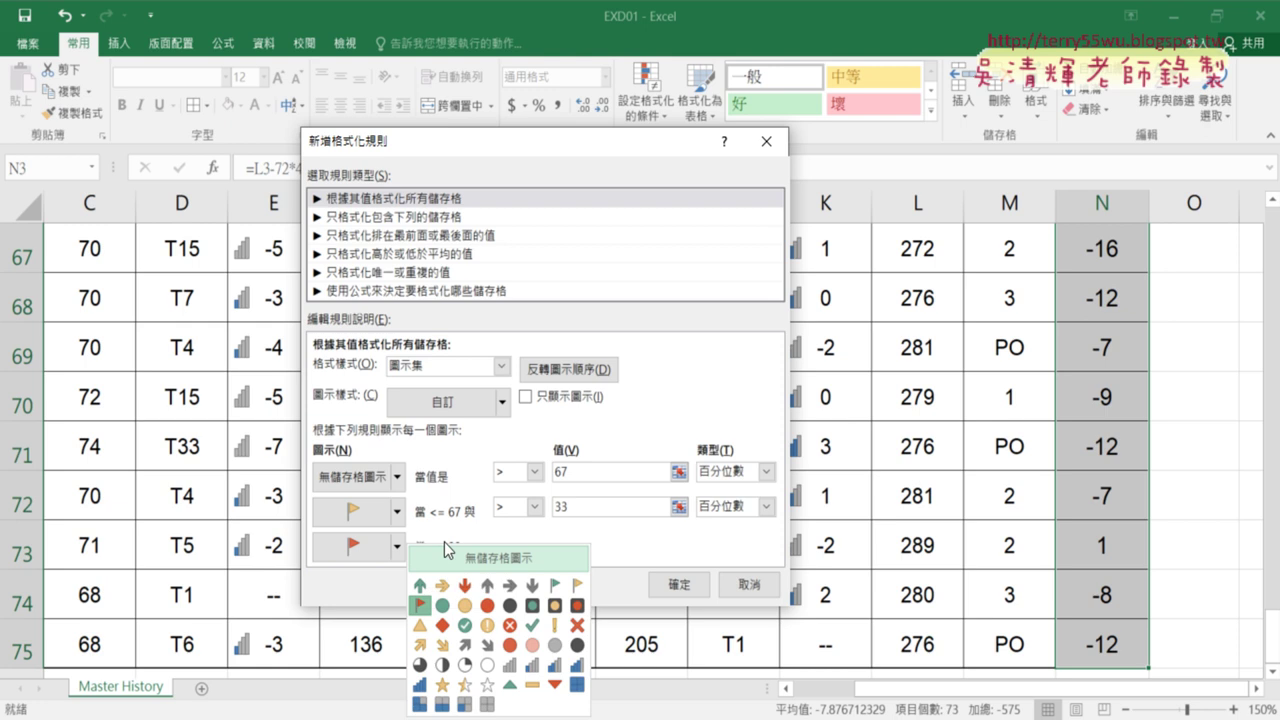
{"action": "left_click", "coordinate": [555, 585]}
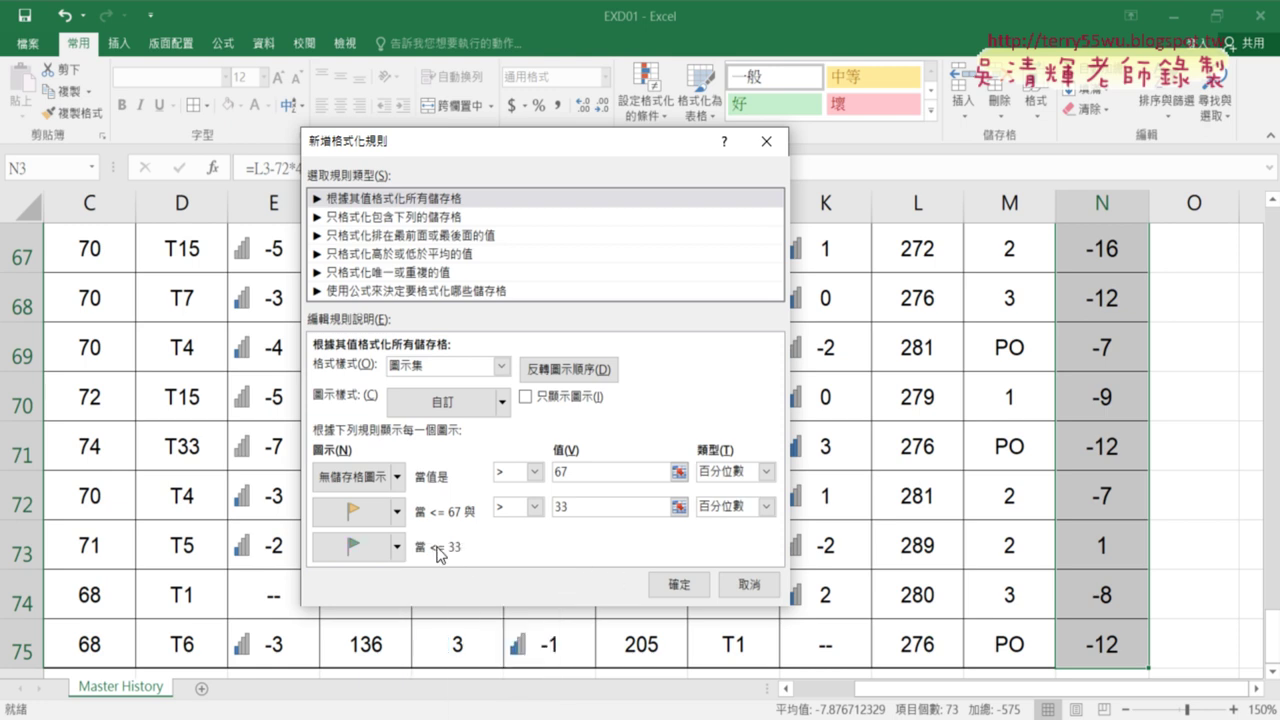
{"action": "double_click", "coordinate": [561, 507]}
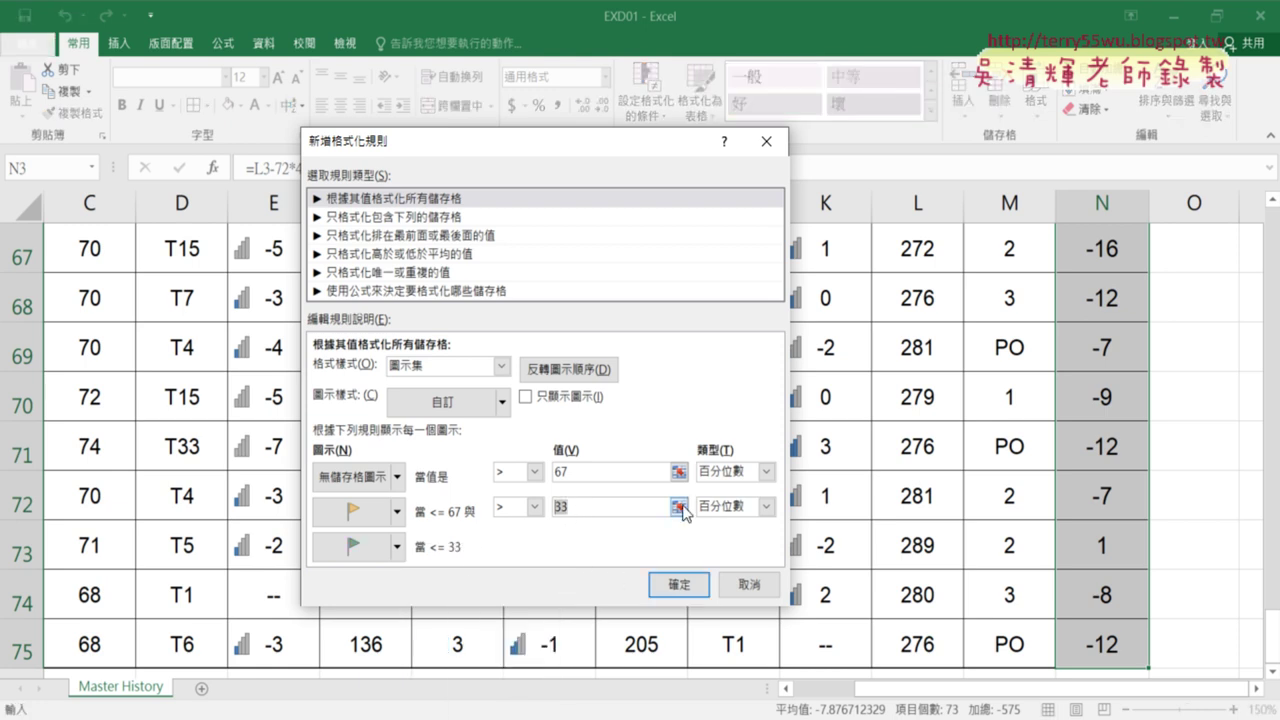
{"action": "type", "text": "="}
{"action": "type", "text": "0"}
{"action": "key", "text": "Return"}
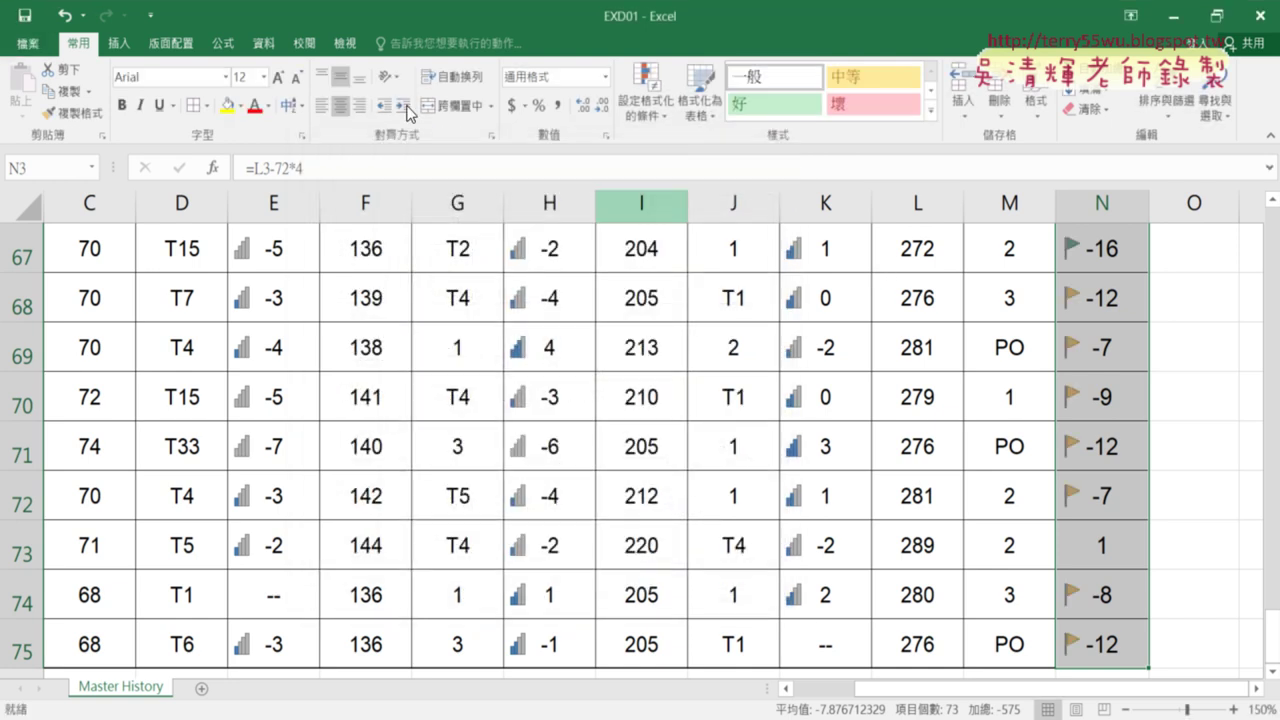
Reopen the N3:N75 icon-set rule for editing from the Conditional Formatting rule manager.
{"action": "left_click", "coordinate": [645, 100]}
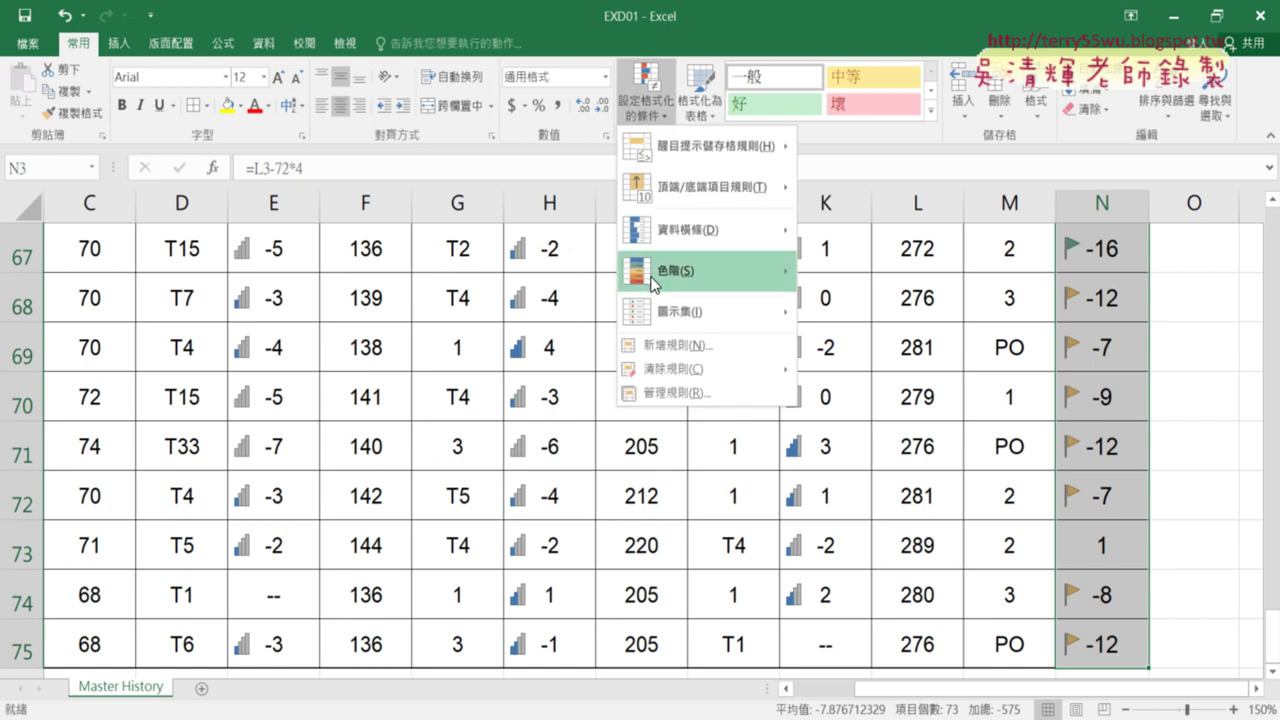
{"action": "left_click", "coordinate": [684, 394]}
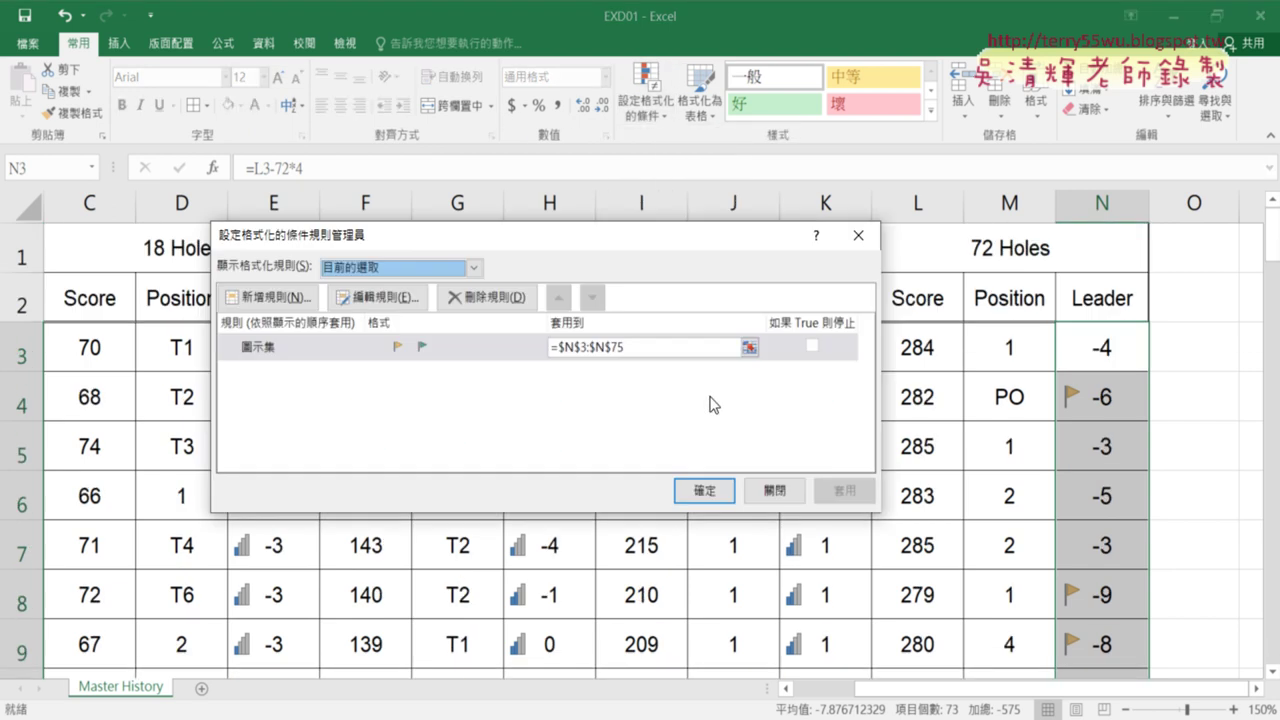
{"action": "left_click", "coordinate": [440, 358]}
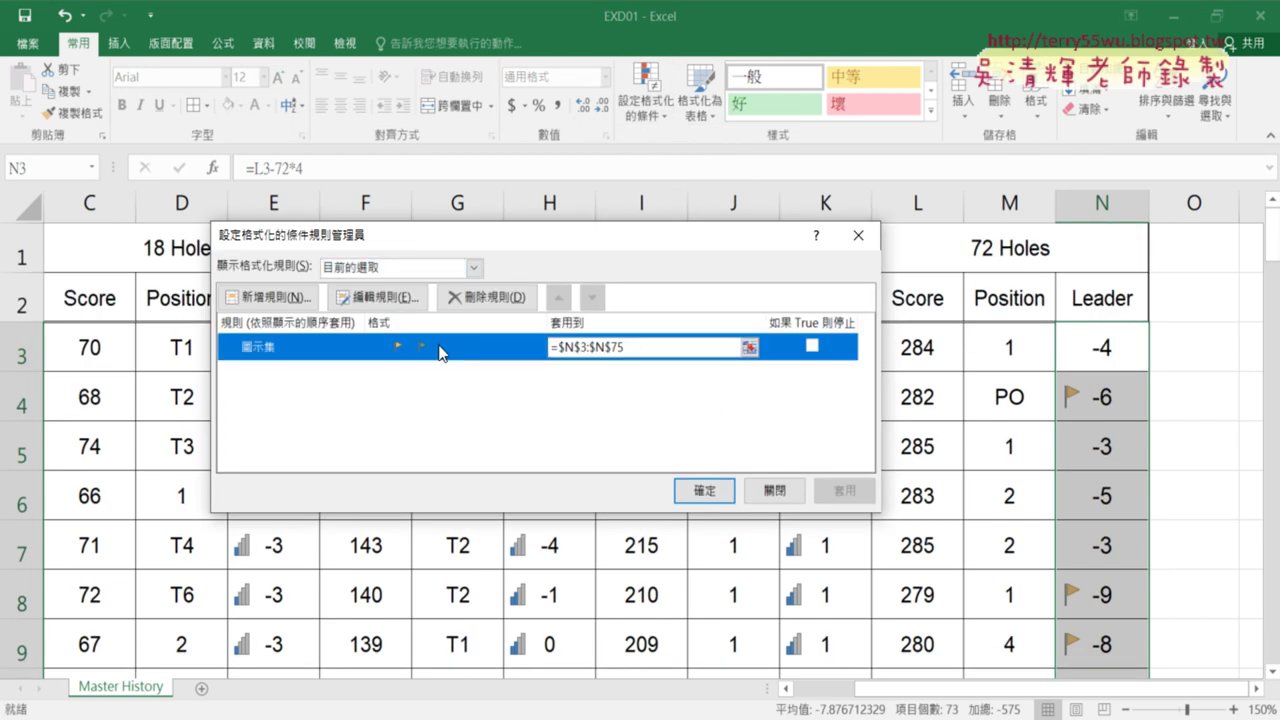
{"action": "left_click", "coordinate": [400, 298]}
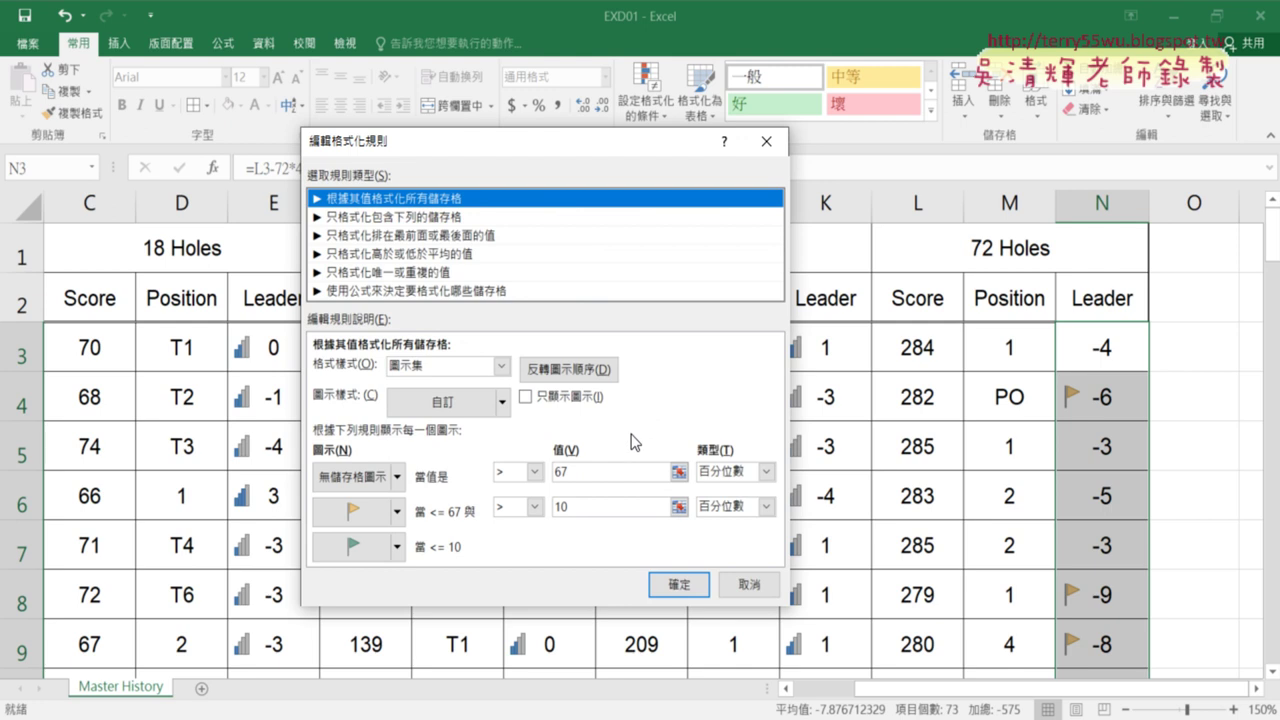
Make the yellow band start at 10 percent inclusive (>=), then check the exam PDF.
{"action": "double_click", "coordinate": [582, 515]}
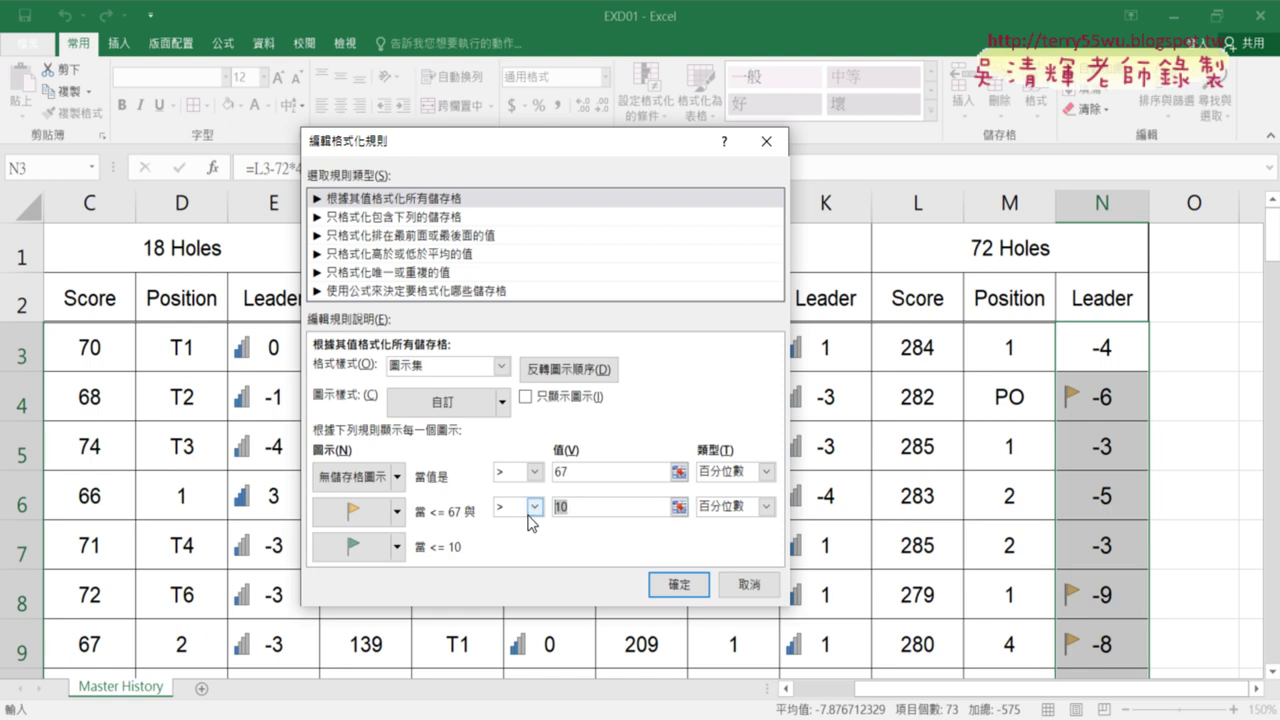
{"action": "left_click", "coordinate": [535, 507]}
{"action": "left_click", "coordinate": [531, 529]}
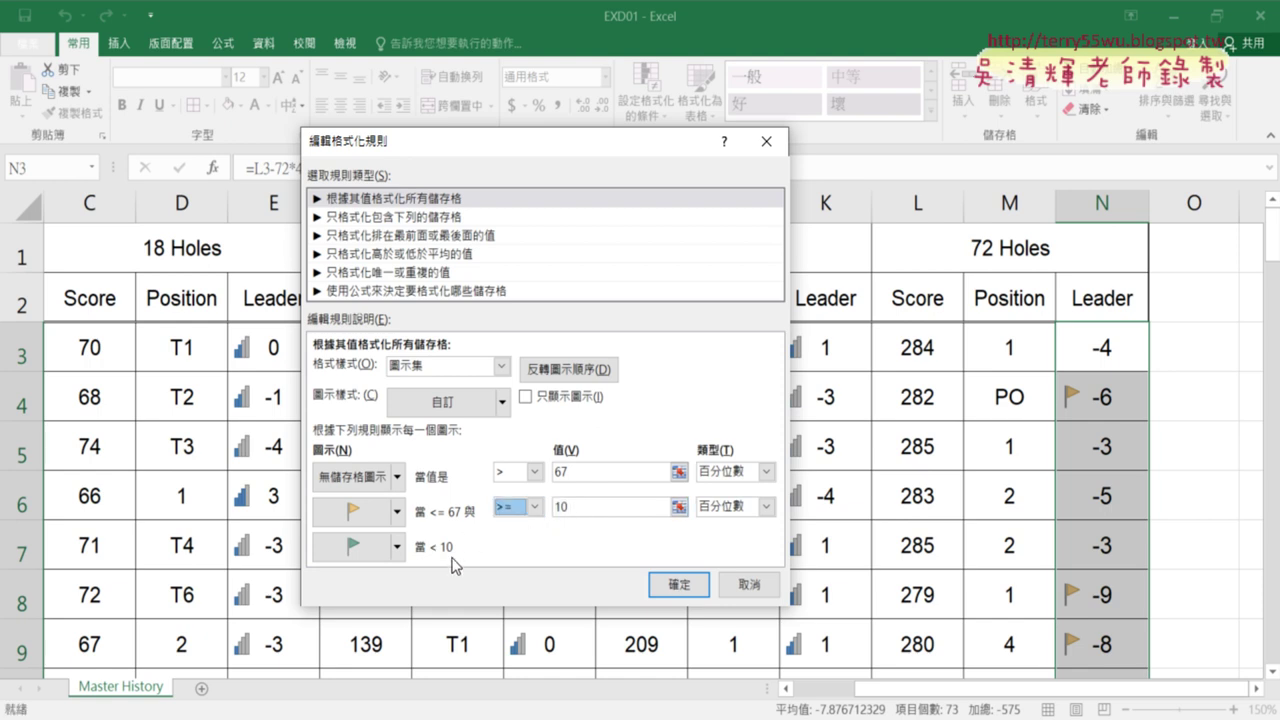
{"action": "key", "text": "alt+Tab"}
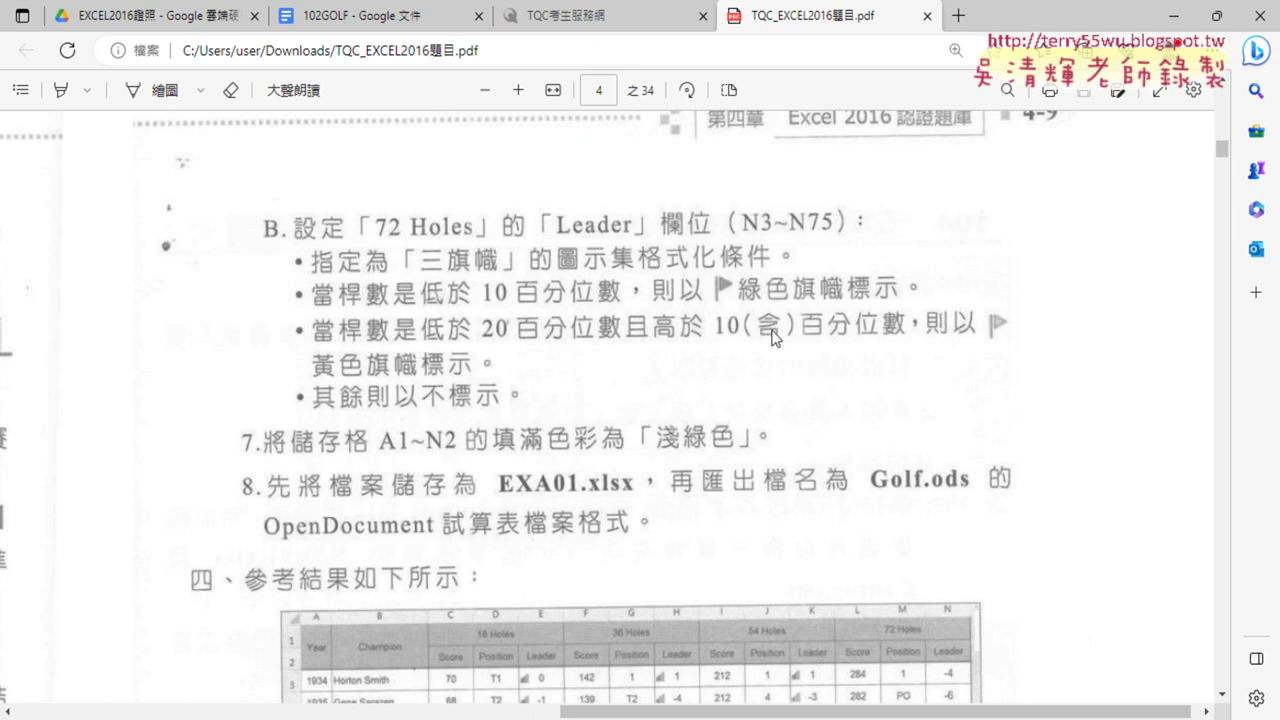
Set the second comparison to > and change the first threshold from 67 to 20 percent.
{"action": "left_click", "coordinate": [1172, 16]}
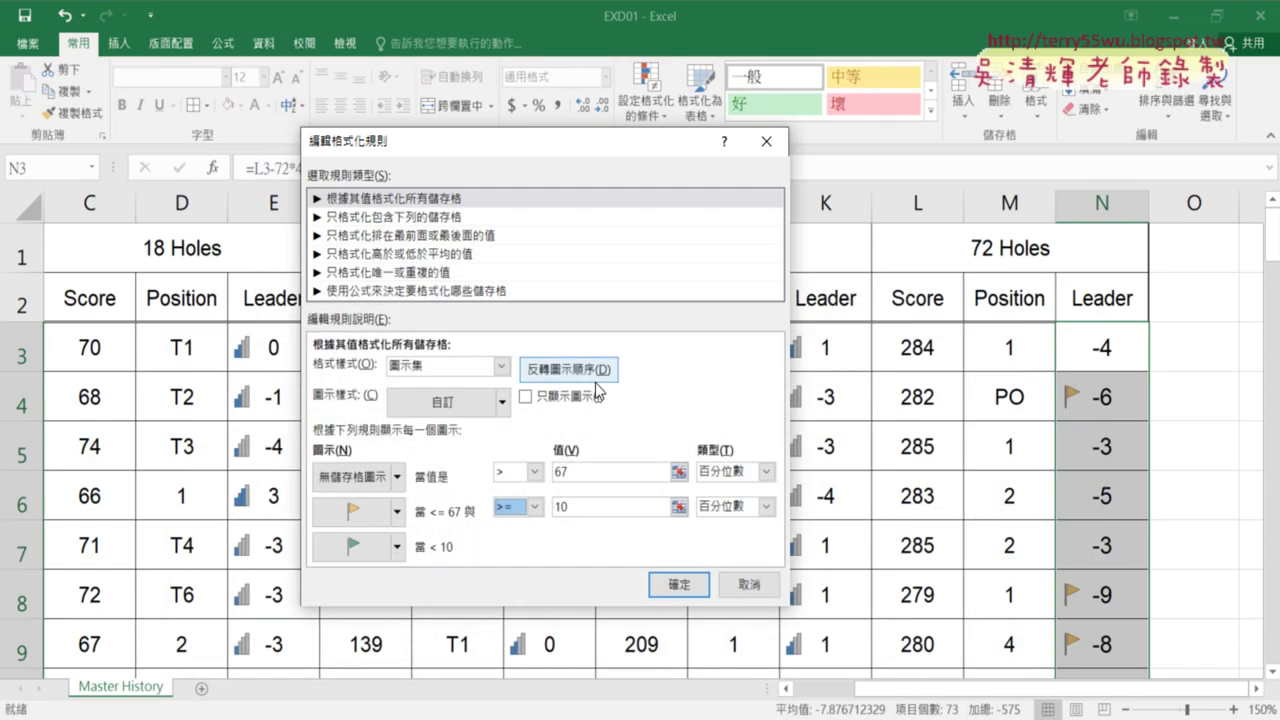
{"action": "left_click", "coordinate": [534, 506]}
{"action": "left_click", "coordinate": [519, 547]}
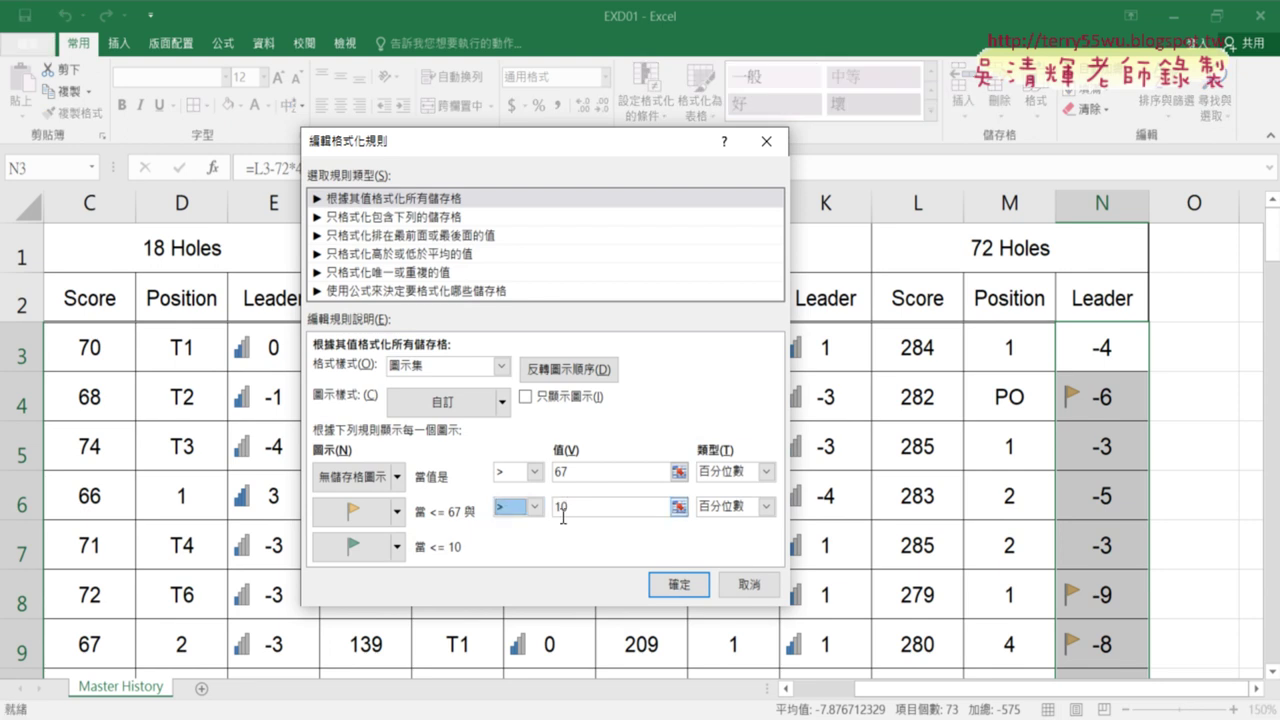
{"action": "left_click", "coordinate": [537, 471]}
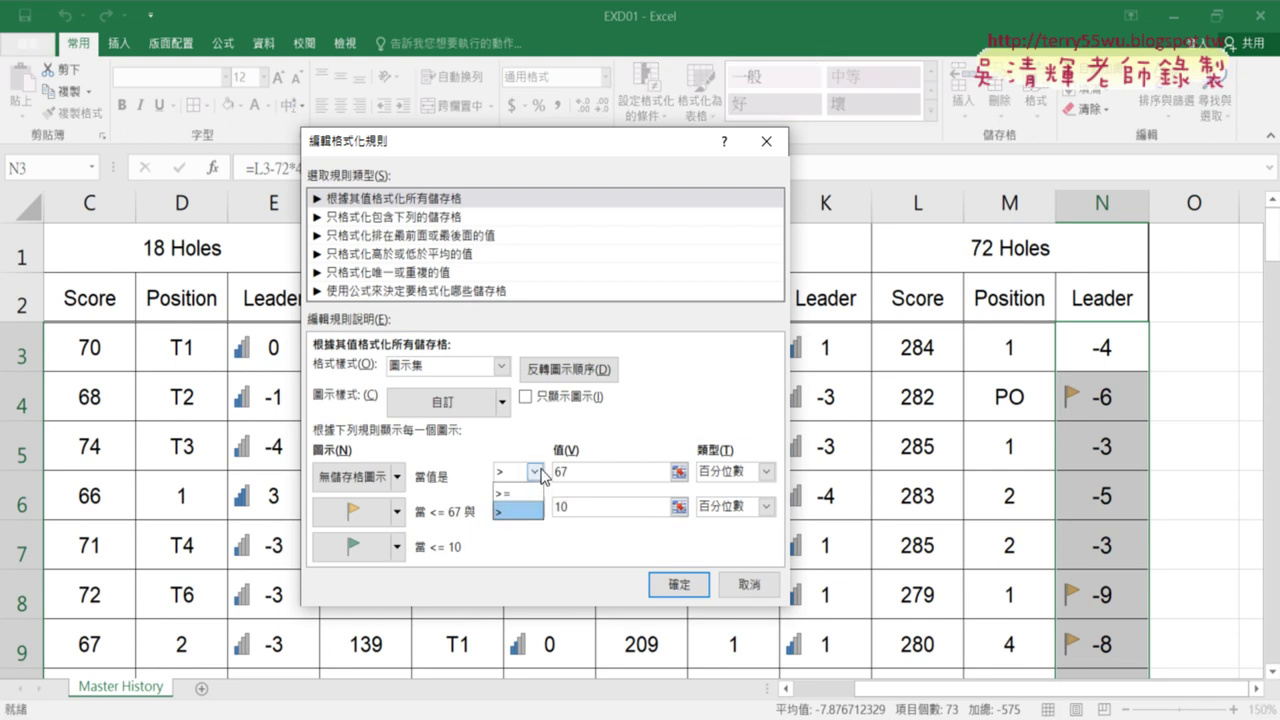
{"action": "left_click", "coordinate": [537, 471]}
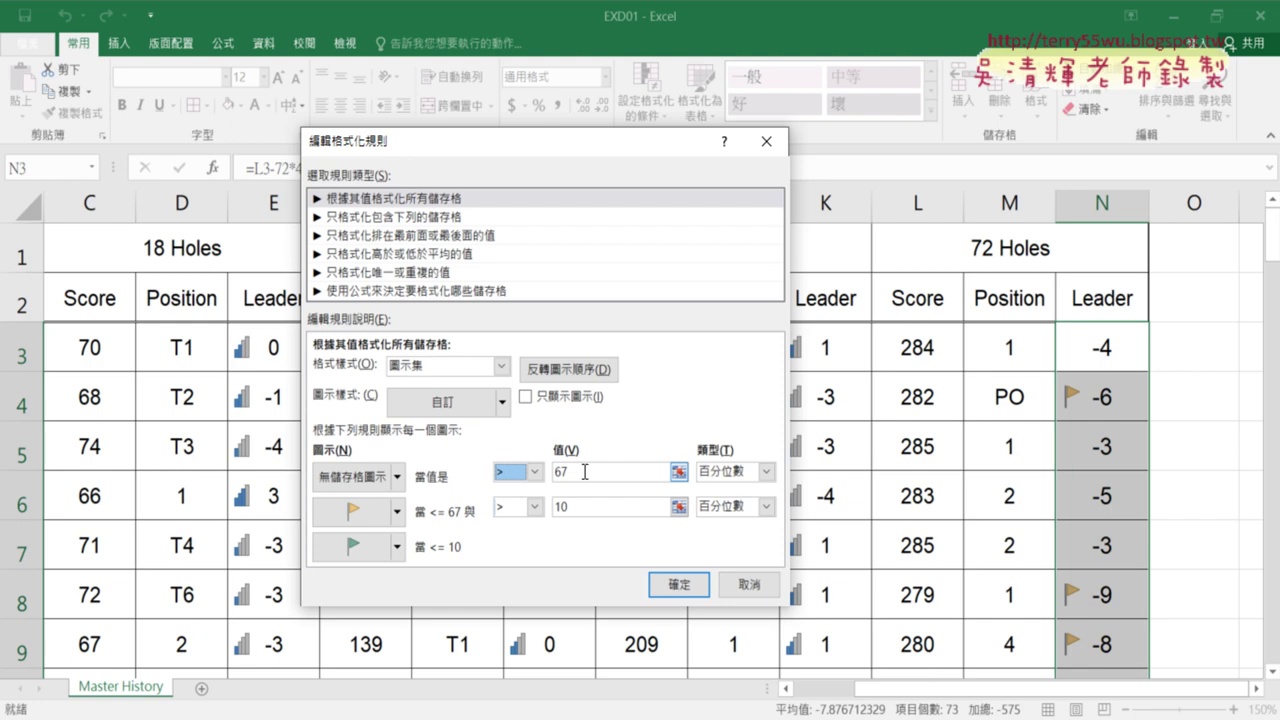
{"action": "double_click", "coordinate": [560, 471]}
{"action": "key", "text": "BackSpace"}
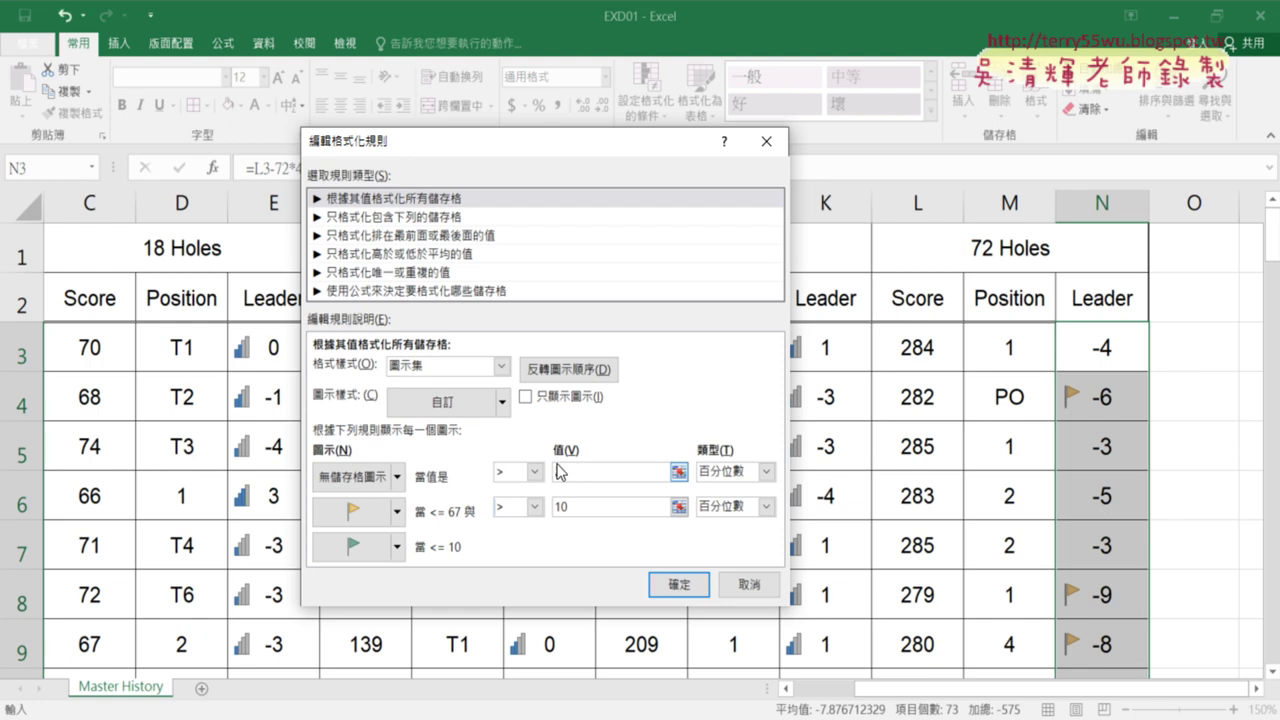
{"action": "type", "text": "20"}
{"action": "left_click", "coordinate": [631, 506]}
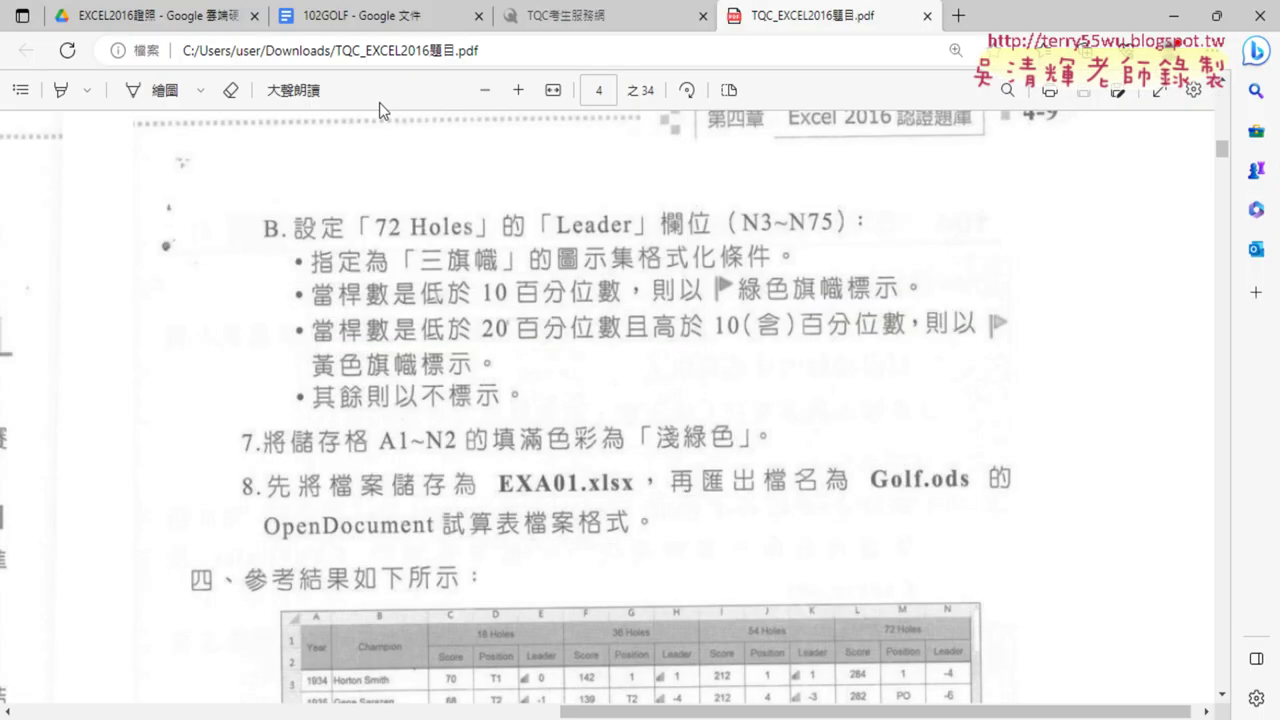
Compare with the 102GOLF reference, then confirm the flag rule with >= 20 and >= 10 thresholds.
{"action": "left_click", "coordinate": [386, 20]}
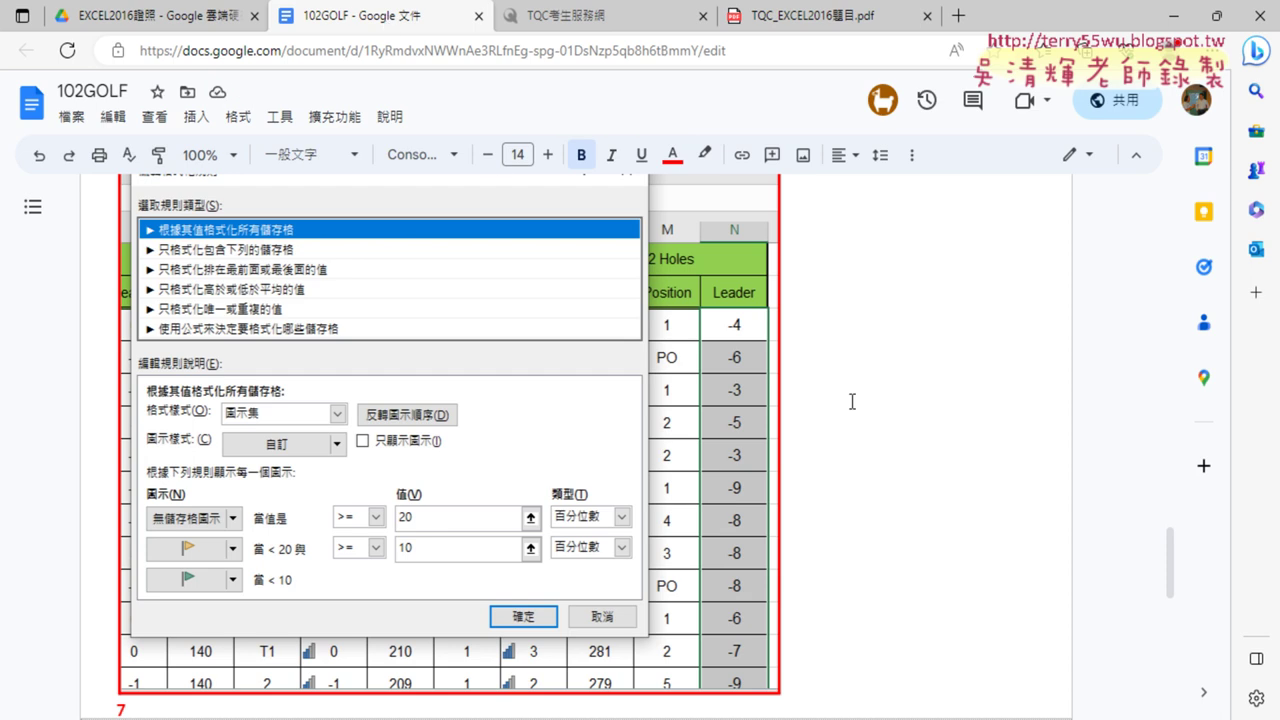
{"action": "scroll", "coordinate": [852, 402], "scroll_direction": "down", "scroll_amount": 1}
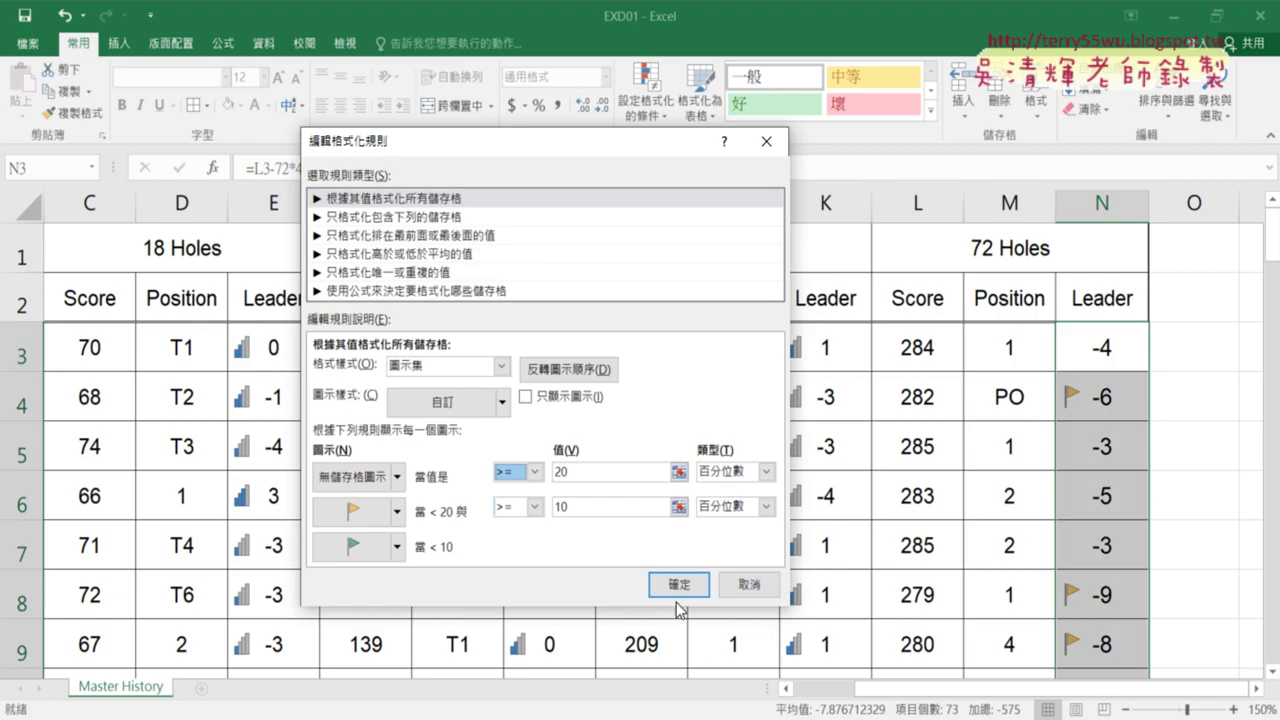
{"action": "left_click", "coordinate": [677, 588]}
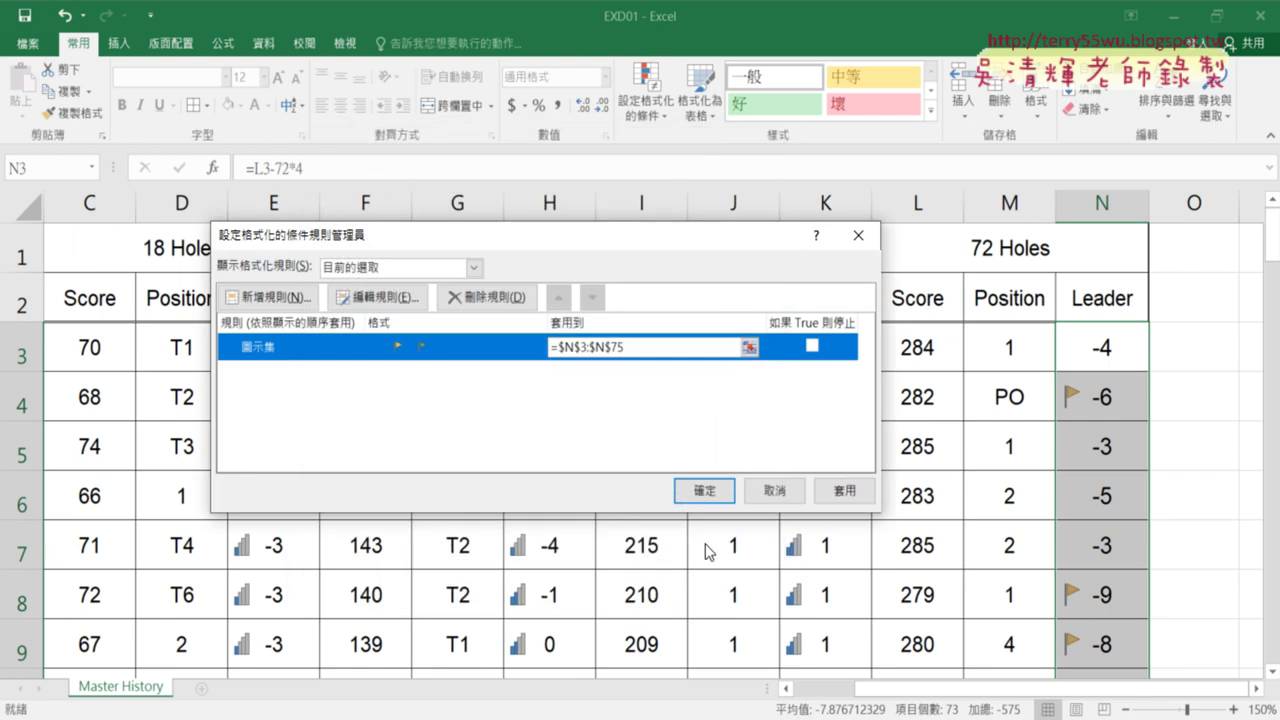
{"action": "left_click", "coordinate": [700, 490]}
{"action": "scroll", "coordinate": [1000, 470], "scroll_direction": "down", "scroll_amount": 1}
Scroll column N to verify only row 19's -14 gets a green flag, then view the reference.
{"action": "scroll", "coordinate": [1049, 457], "scroll_direction": "down", "scroll_amount": 3}
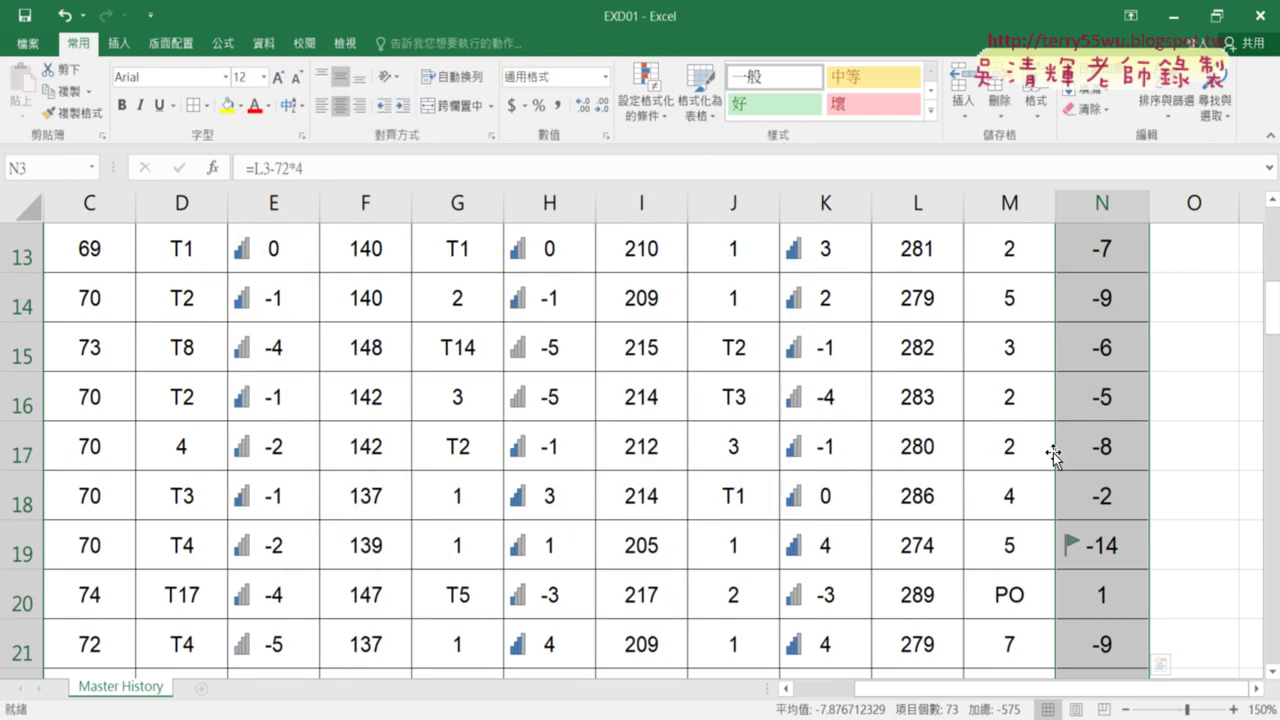
{"action": "scroll", "coordinate": [1063, 429], "scroll_direction": "down", "scroll_amount": 1}
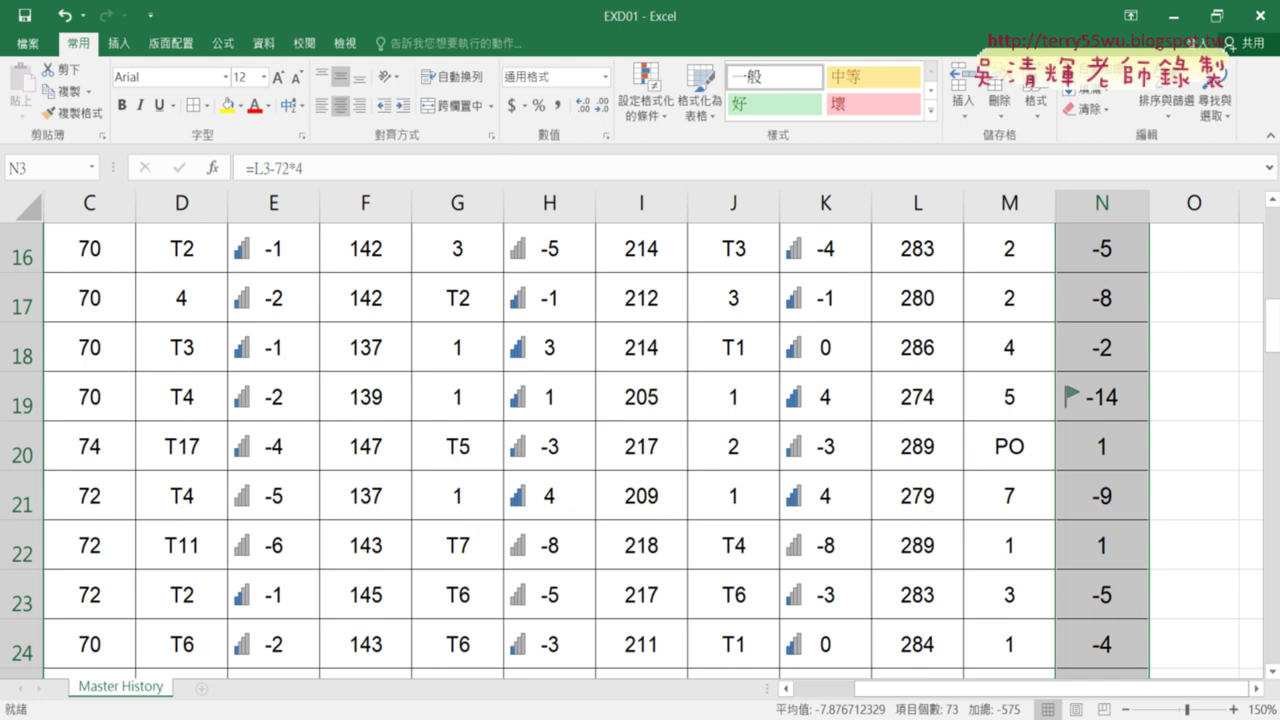
{"action": "key", "text": "alt+Tab"}
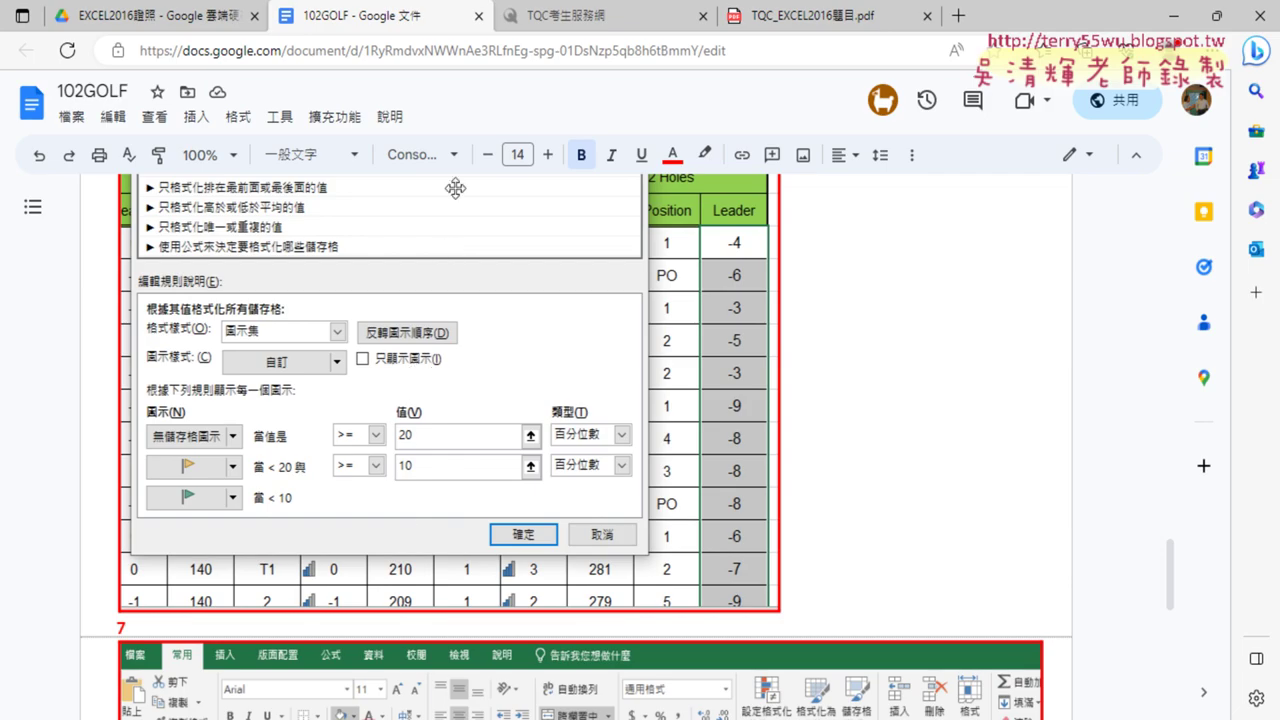
Switch to the TQC_EXCEL2016題目.pdf exam tab showing the N3~N75 flag requirements.
{"action": "left_click", "coordinate": [745, 16]}
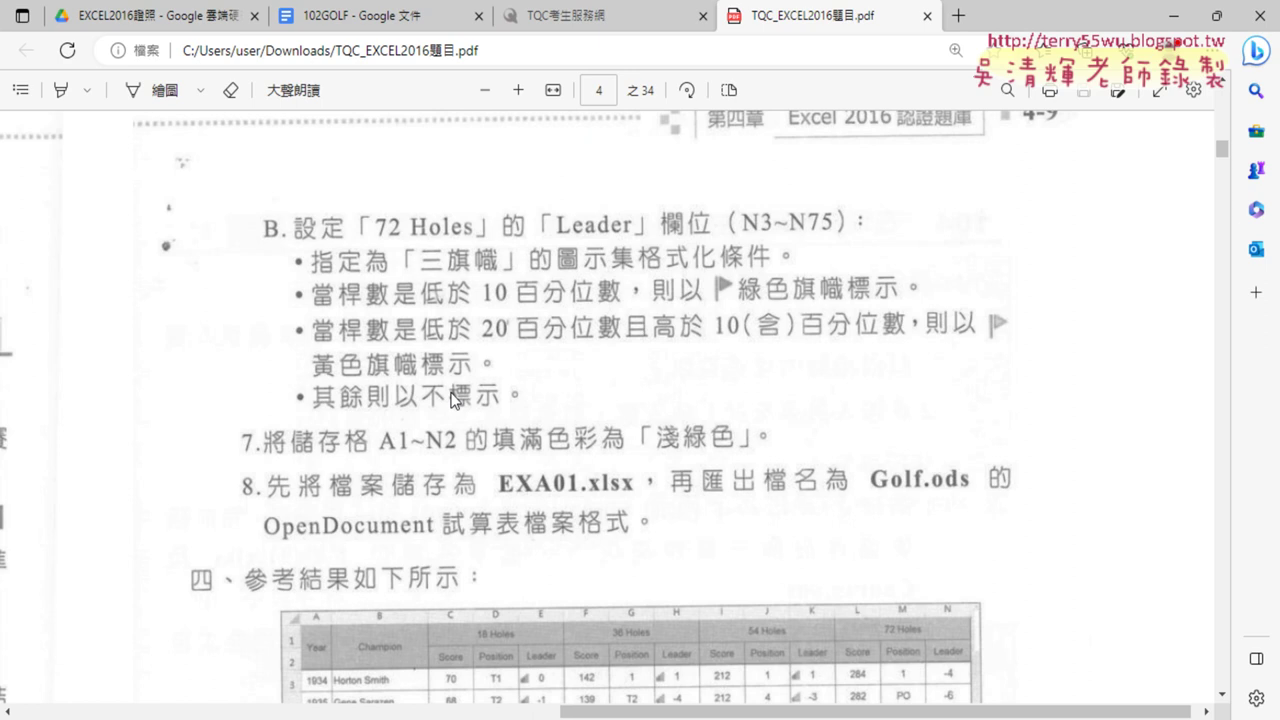
Compare the PDF's expected results table with the flags, then return to the golf workbook.
{"action": "scroll", "coordinate": [634, 337], "scroll_direction": "down", "scroll_amount": 3}
{"action": "scroll", "coordinate": [690, 284], "scroll_direction": "down", "scroll_amount": 2}
{"action": "scroll", "coordinate": [726, 283], "scroll_direction": "down", "scroll_amount": 2}
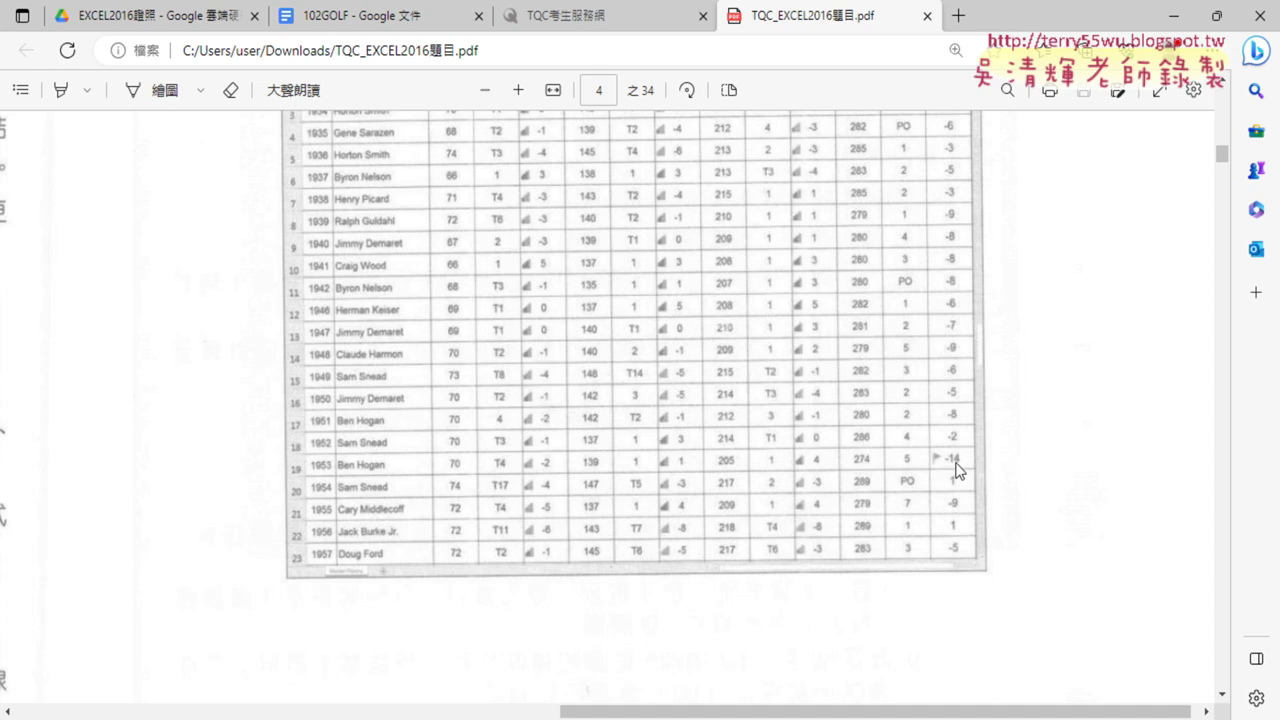
{"action": "scroll", "coordinate": [957, 471], "scroll_direction": "up", "scroll_amount": 3}
{"action": "scroll", "coordinate": [957, 471], "scroll_direction": "up", "scroll_amount": 4}
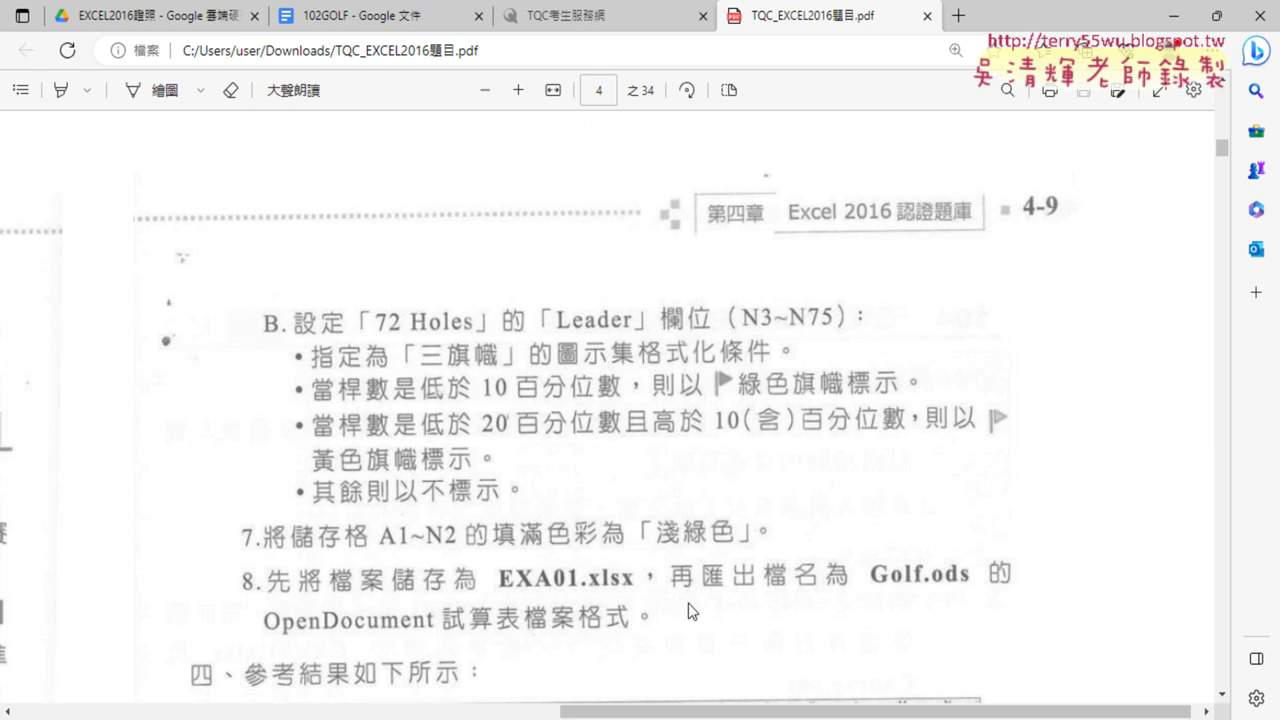
{"action": "key", "text": "alt+Tab"}
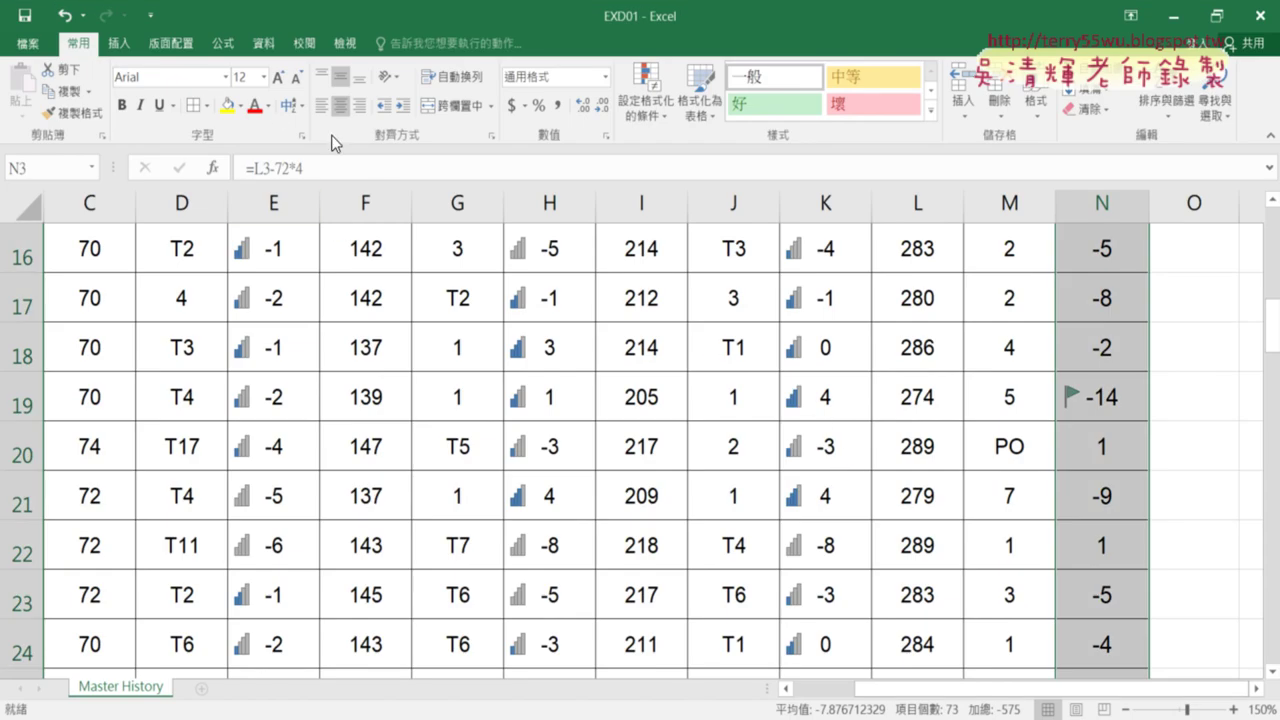
Open the column N icon-set rule from the Conditional Formatting rule manager.
{"action": "left_click_drag", "start_coordinate": [1270, 325], "coordinate": [1270, 212]}
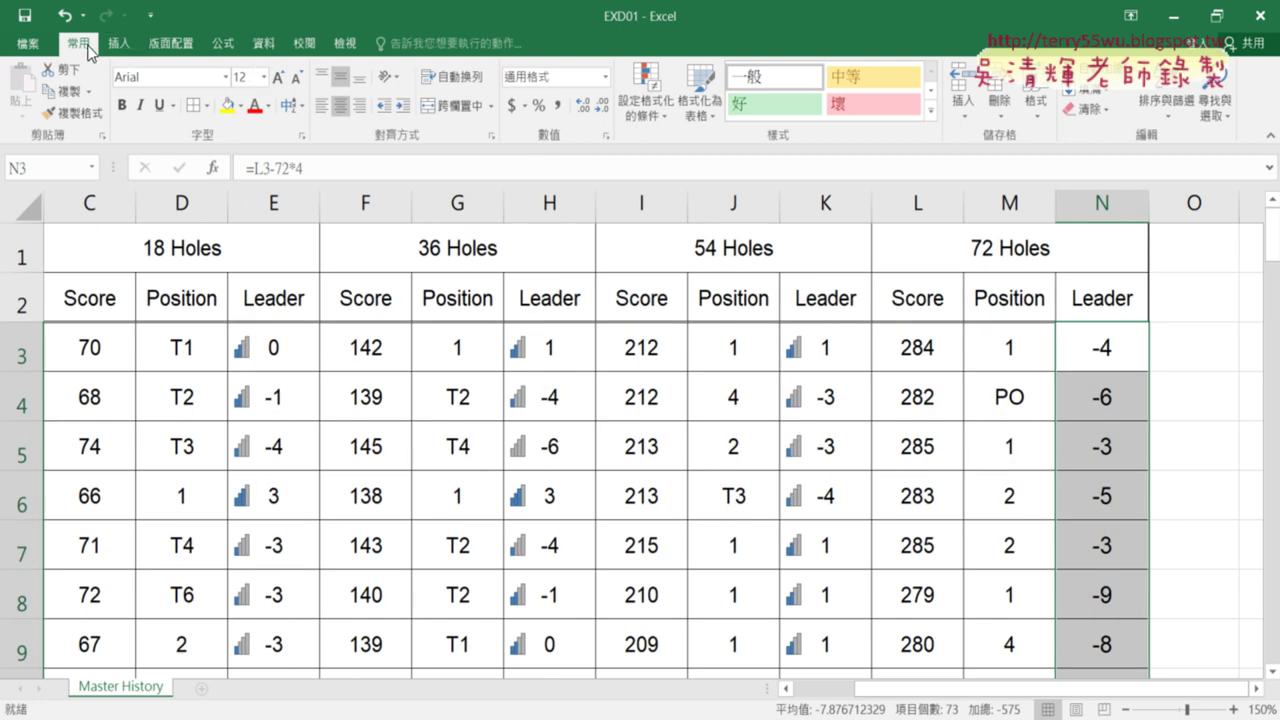
{"action": "left_click", "coordinate": [652, 114]}
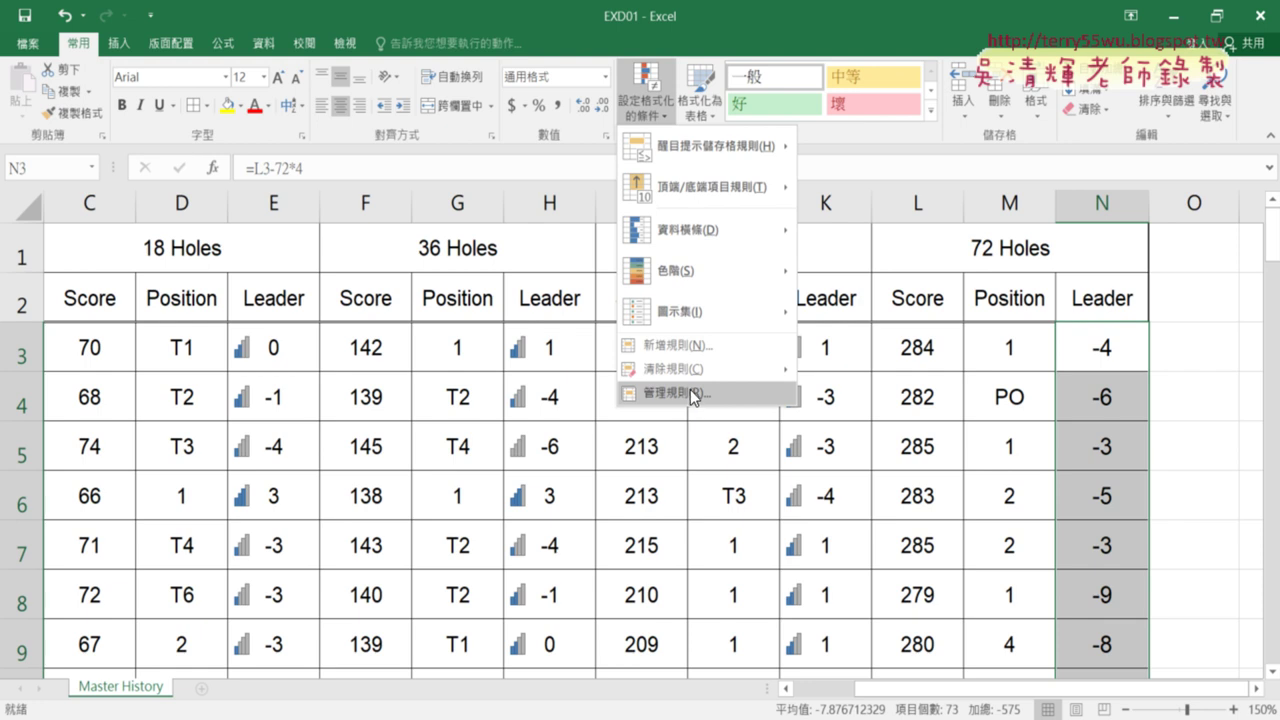
{"action": "left_click", "coordinate": [694, 394]}
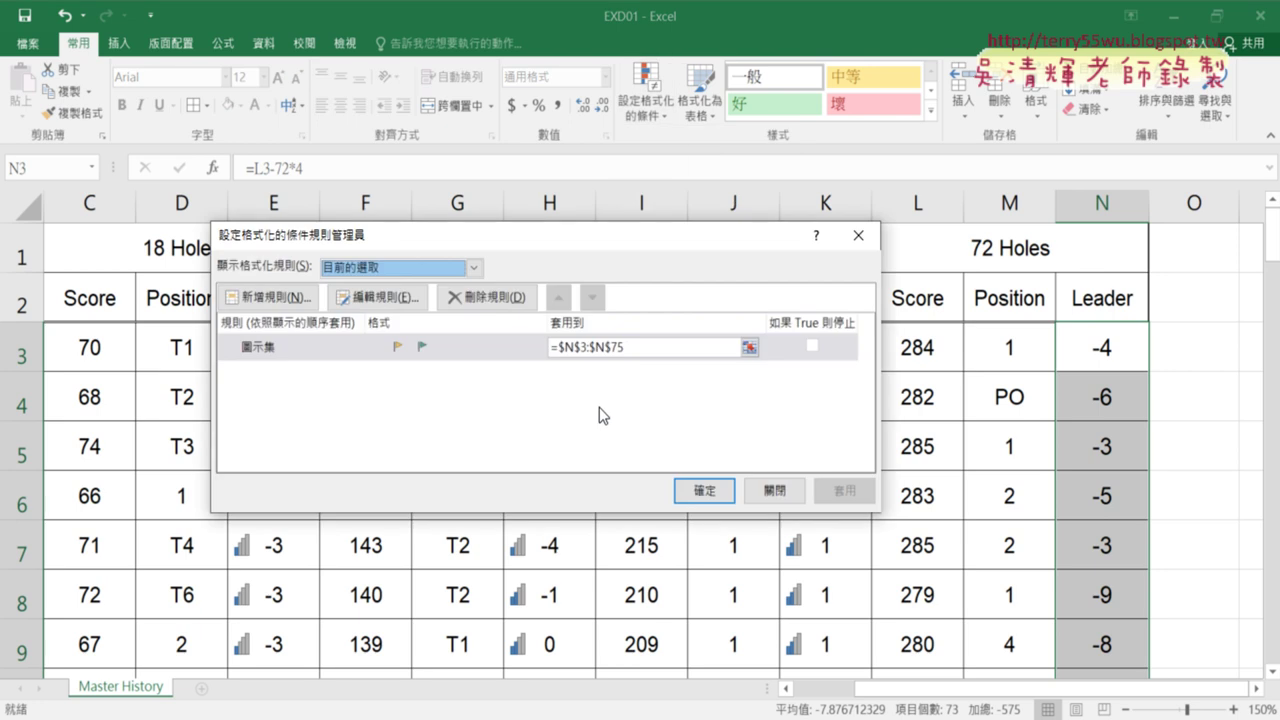
{"action": "left_click", "coordinate": [308, 352]}
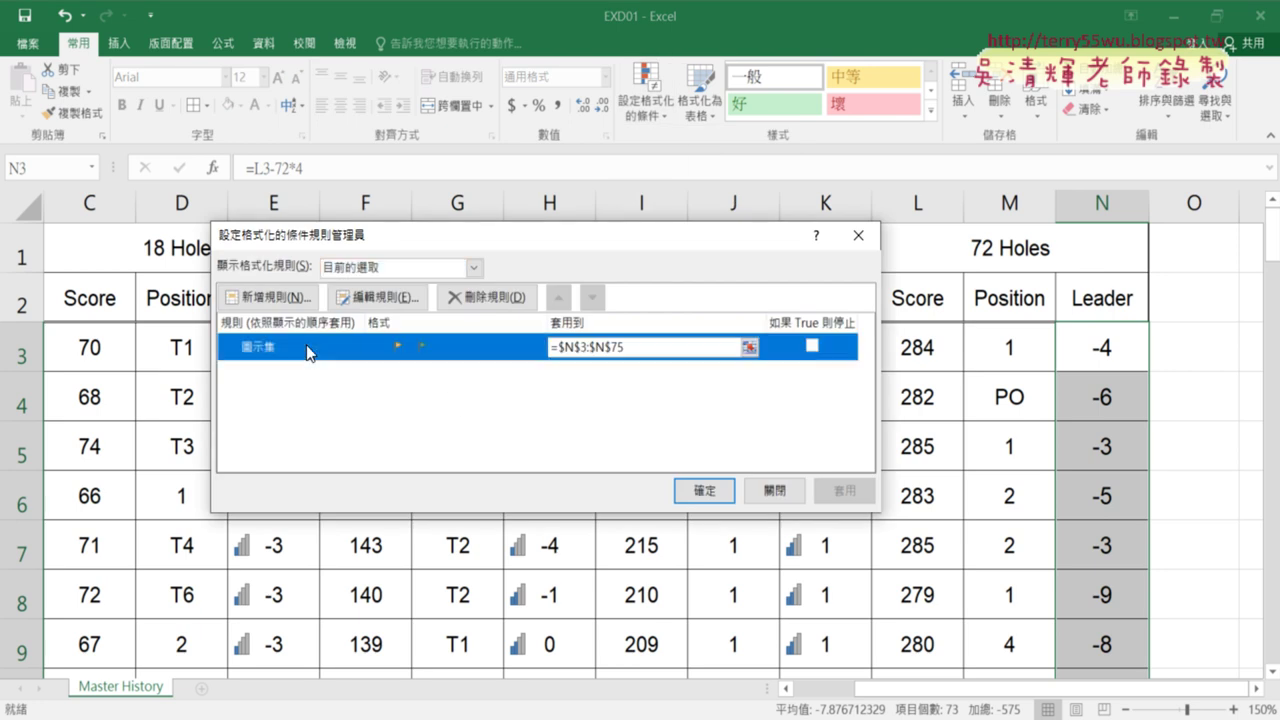
{"action": "left_click", "coordinate": [381, 305]}
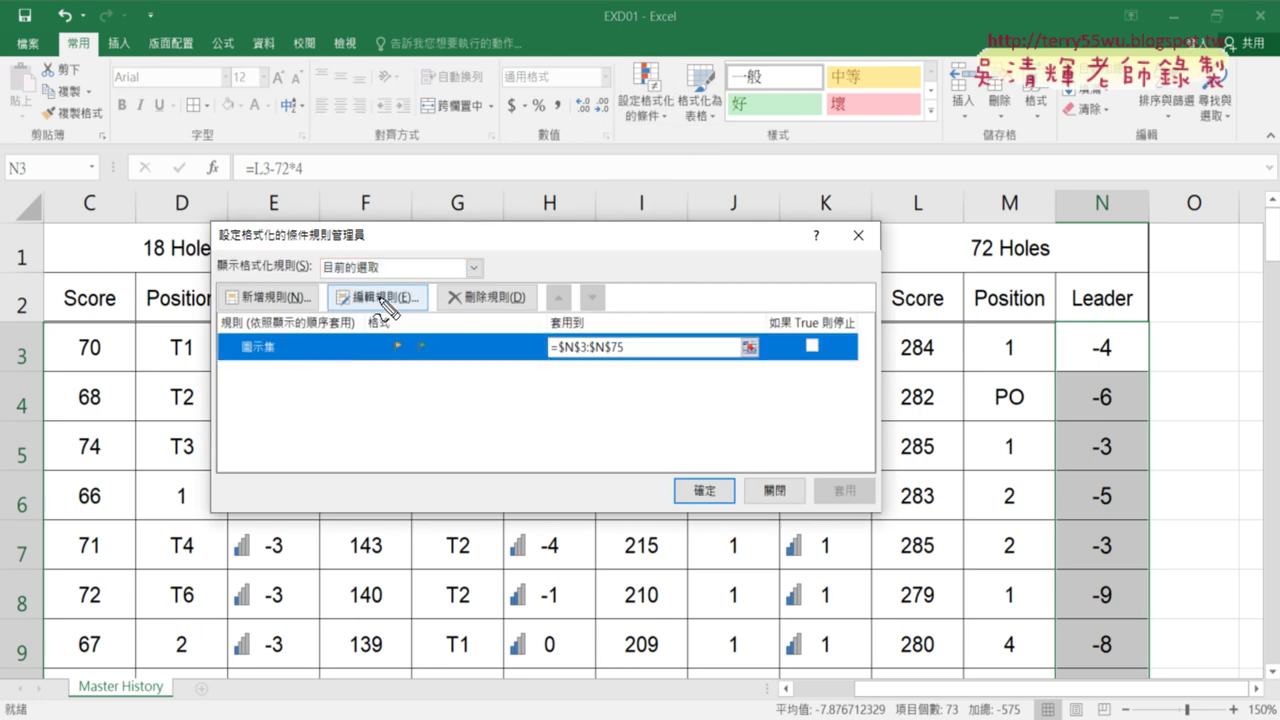
Review the rule's 20 and 10 percent thresholds and confirm it with OK.
{"action": "left_click_drag", "start_coordinate": [425, 283], "coordinate": [442, 295]}
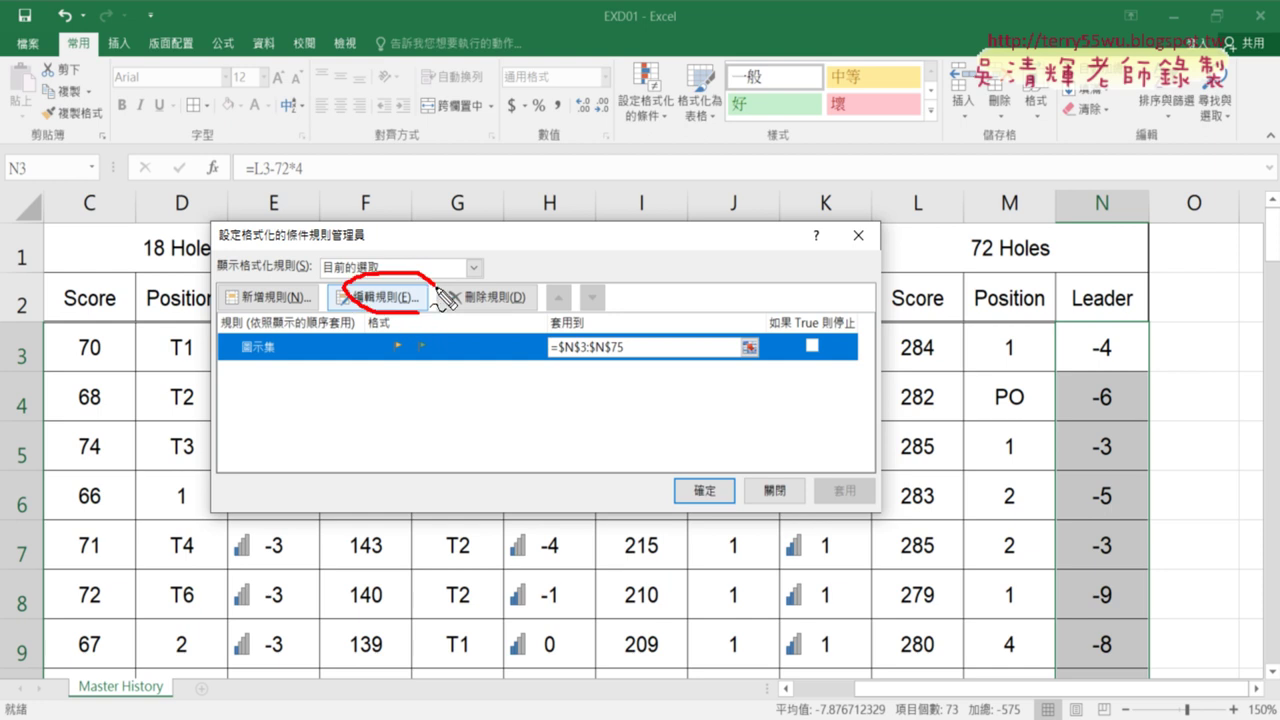
{"action": "mouse_move", "coordinate": [300, 362]}
{"action": "left_mouse_down"}
{"action": "mouse_move", "coordinate": [305, 297]}
{"action": "mouse_move", "coordinate": [290, 317]}
{"action": "left_mouse_up"}
{"action": "key", "text": "Escape"}
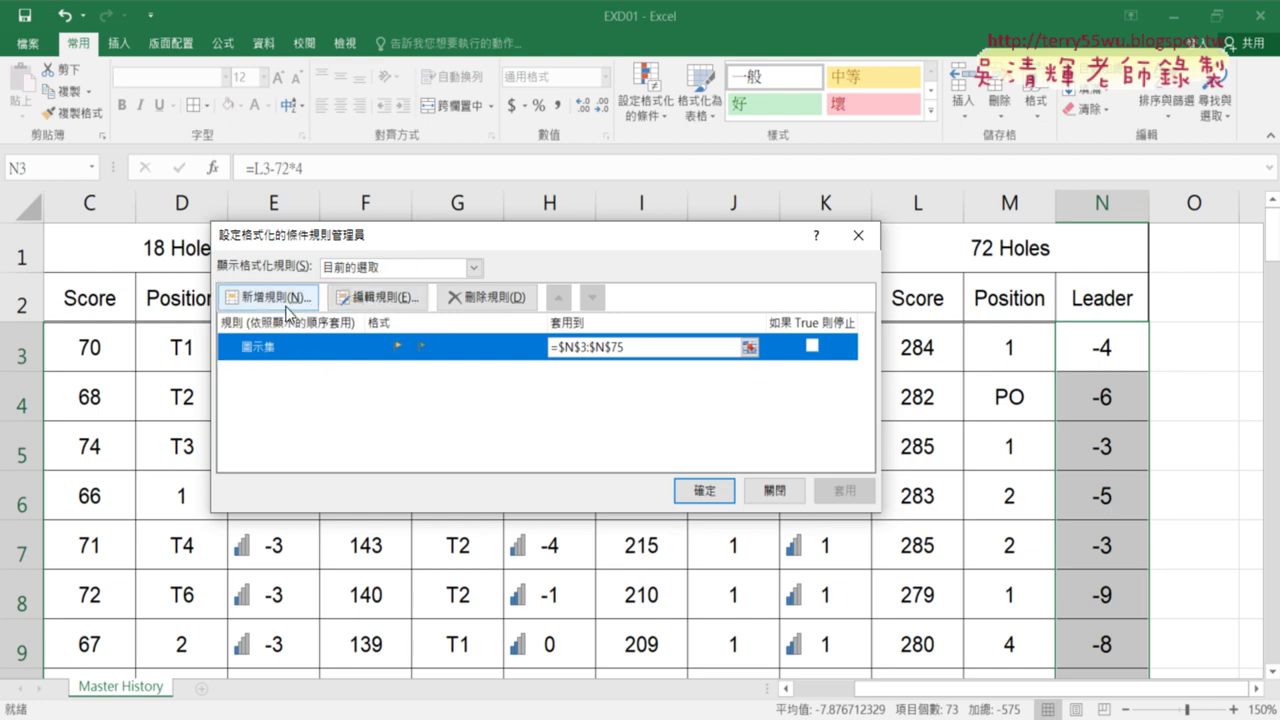
{"action": "left_click", "coordinate": [393, 299]}
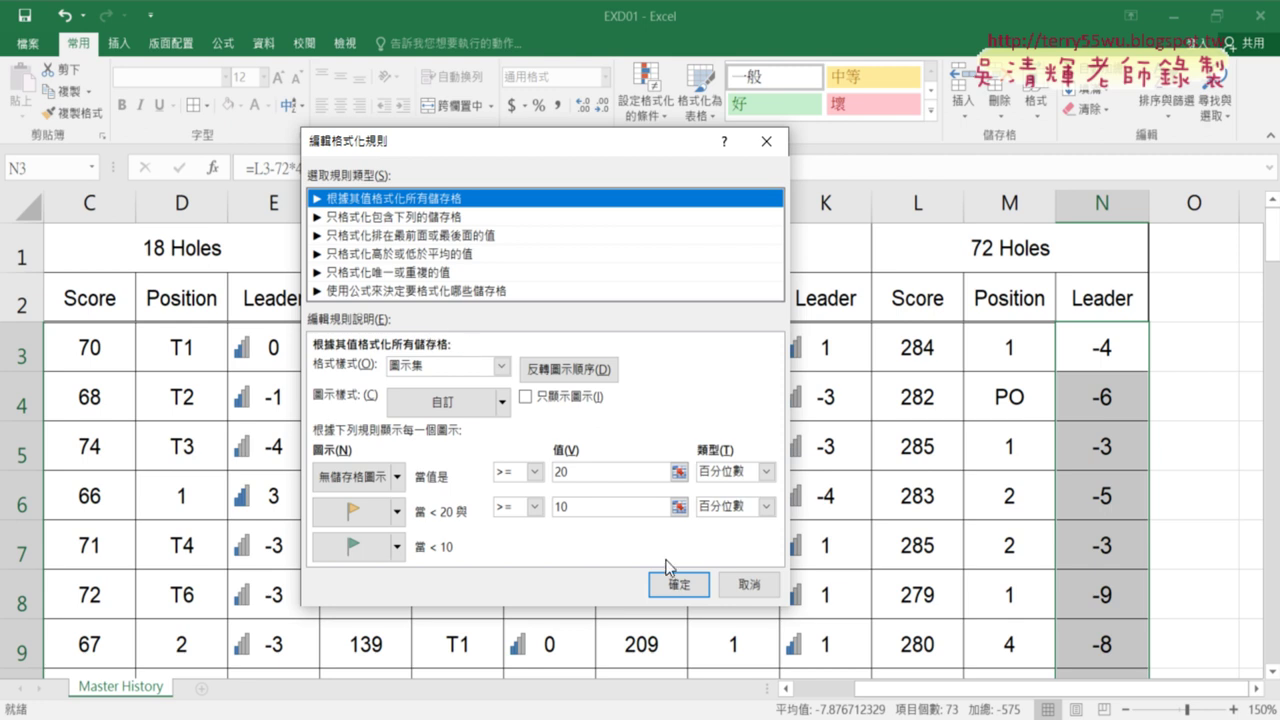
{"action": "left_click", "coordinate": [694, 587]}
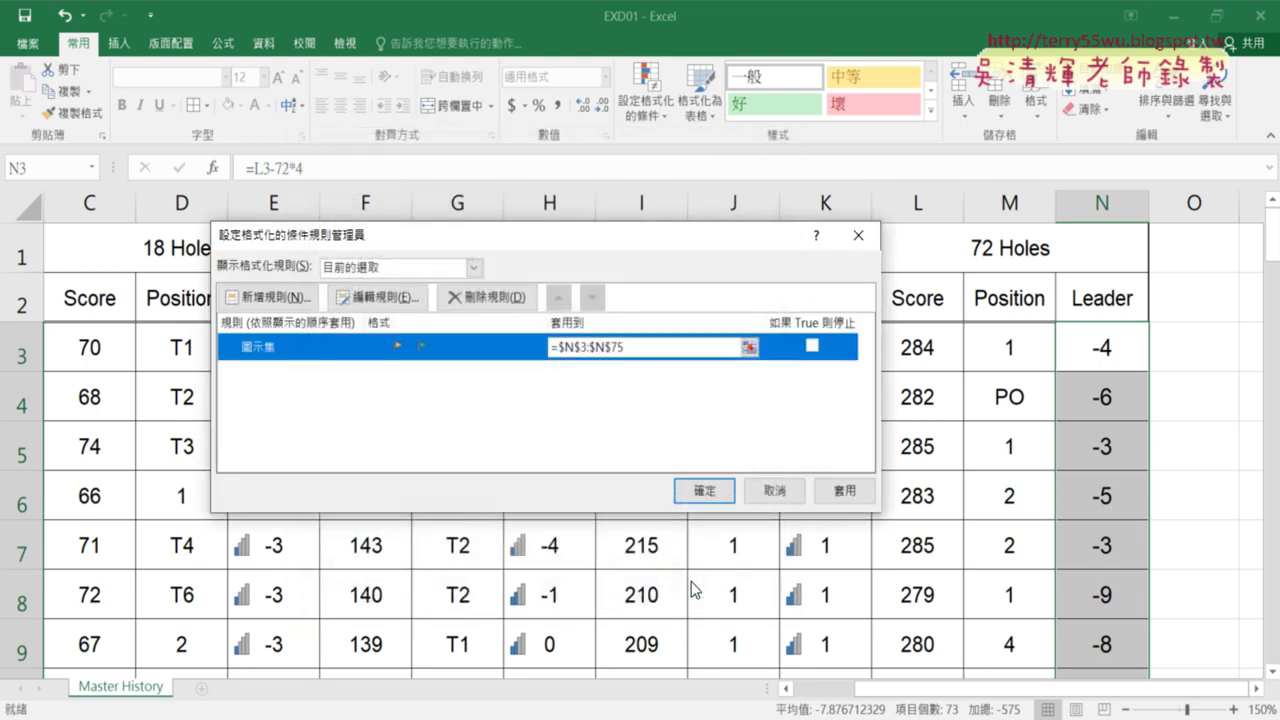
{"action": "left_click", "coordinate": [720, 488]}
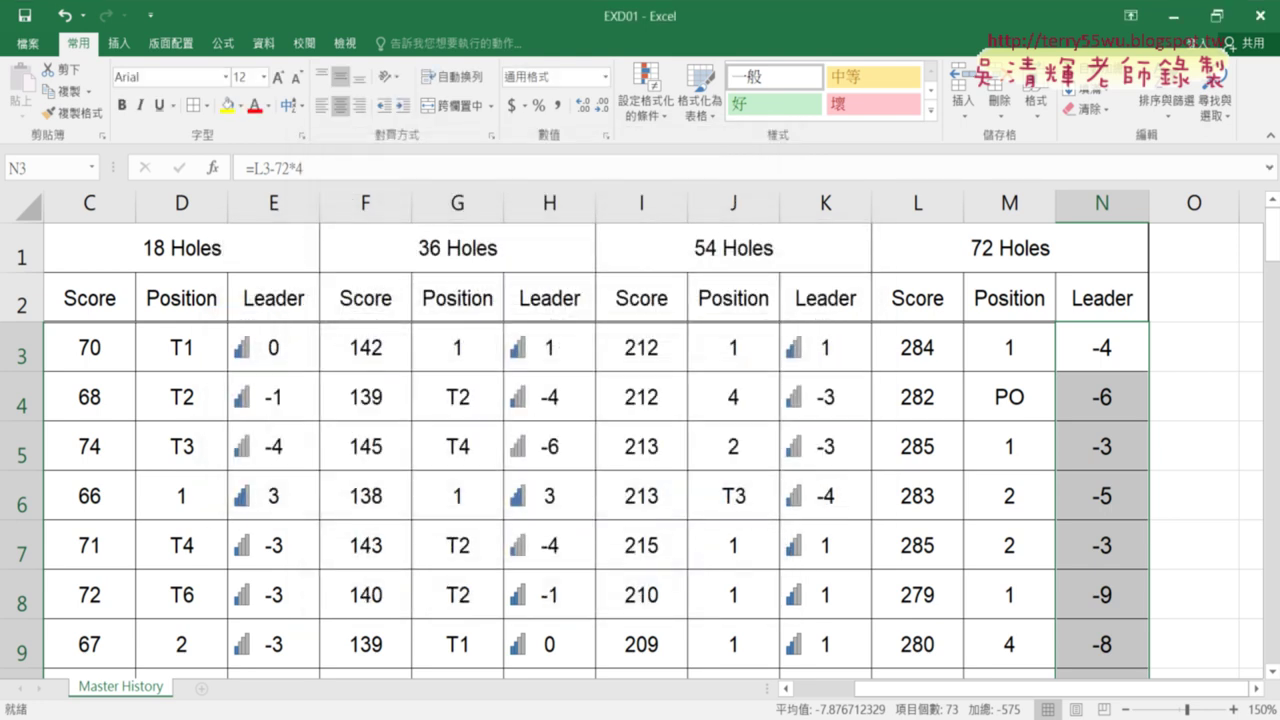
{"action": "key", "text": "alt+Tab"}
{"action": "scroll", "coordinate": [308, 423], "scroll_direction": "down", "scroll_amount": 2}
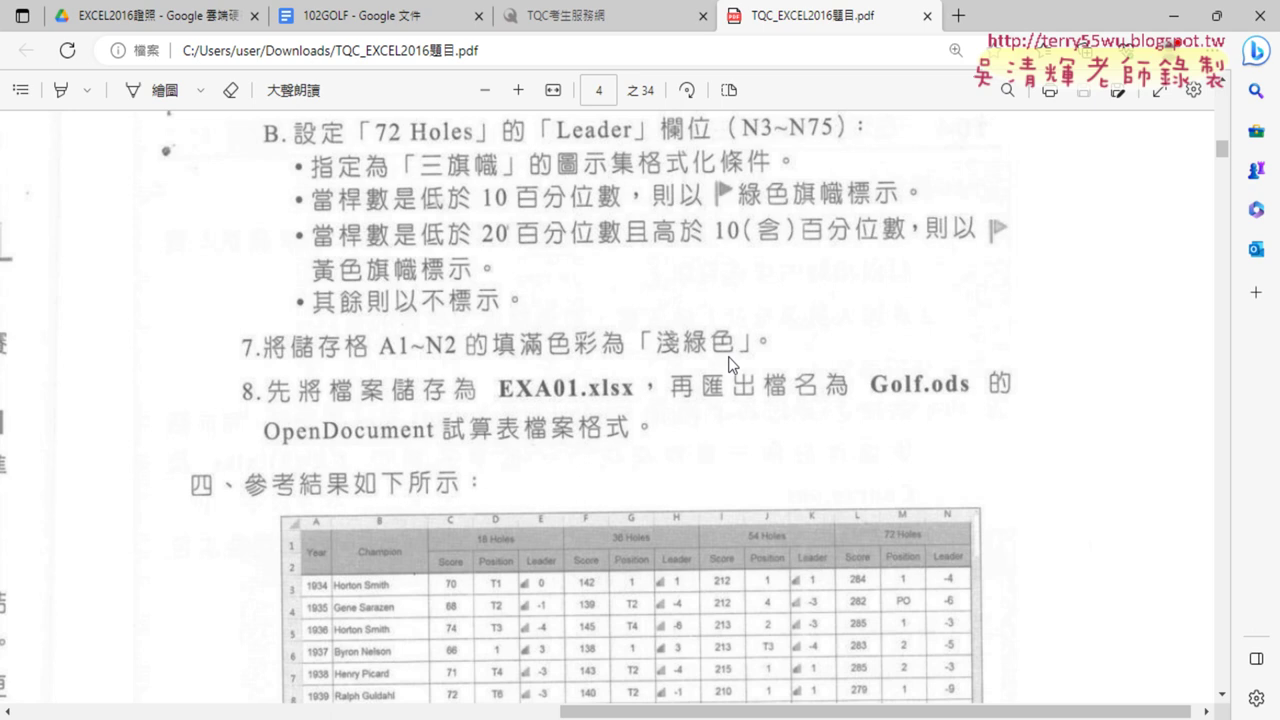
{"action": "left_click", "coordinate": [1170, 16]}
{"action": "scroll", "coordinate": [1040, 660], "scroll_direction": "left", "scroll_amount": 5}
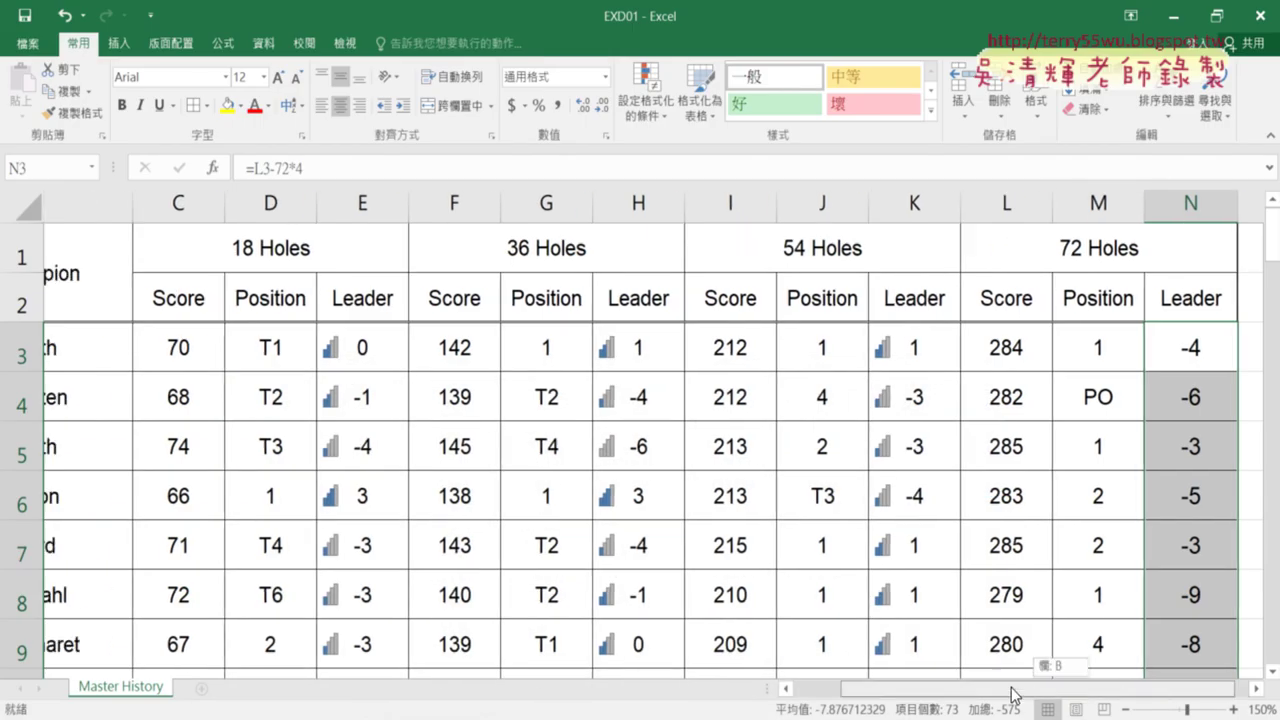
Fill header cells A1:N2 with Light Green, then check the exam PDF's saving instructions.
{"action": "left_click", "coordinate": [67, 254]}
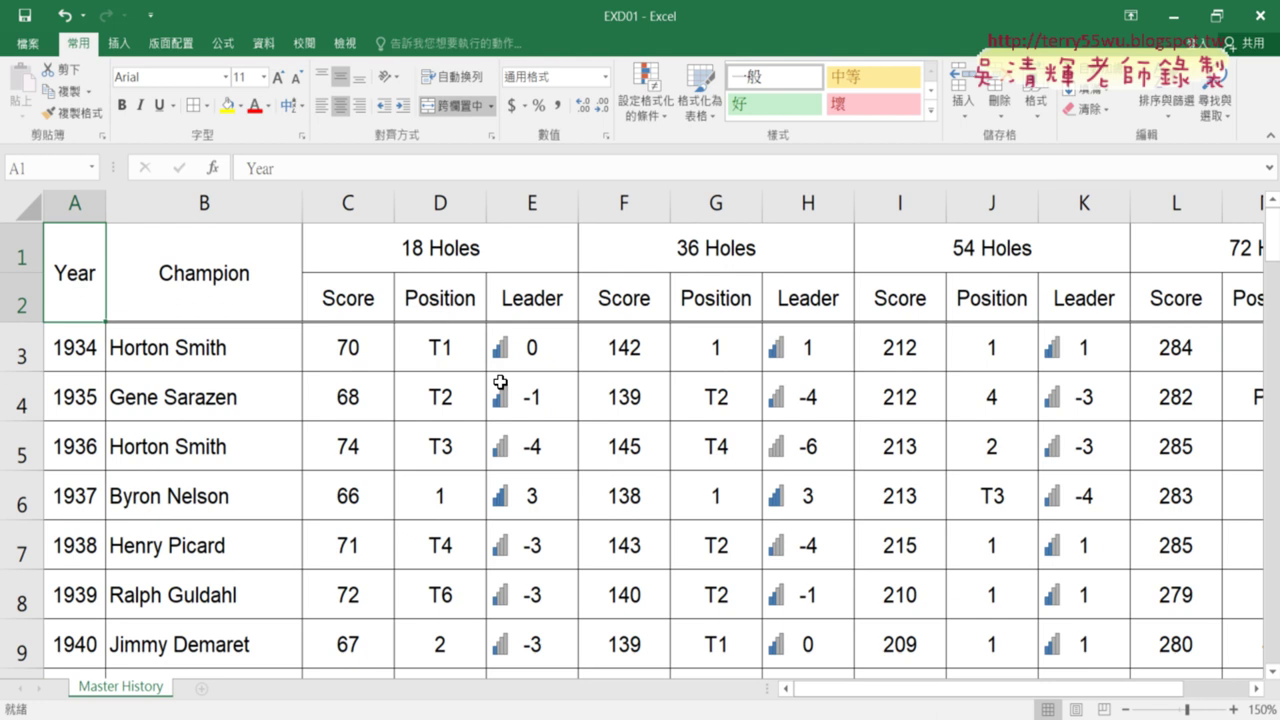
{"action": "left_click_drag", "start_coordinate": [880, 697], "coordinate": [955, 697]}
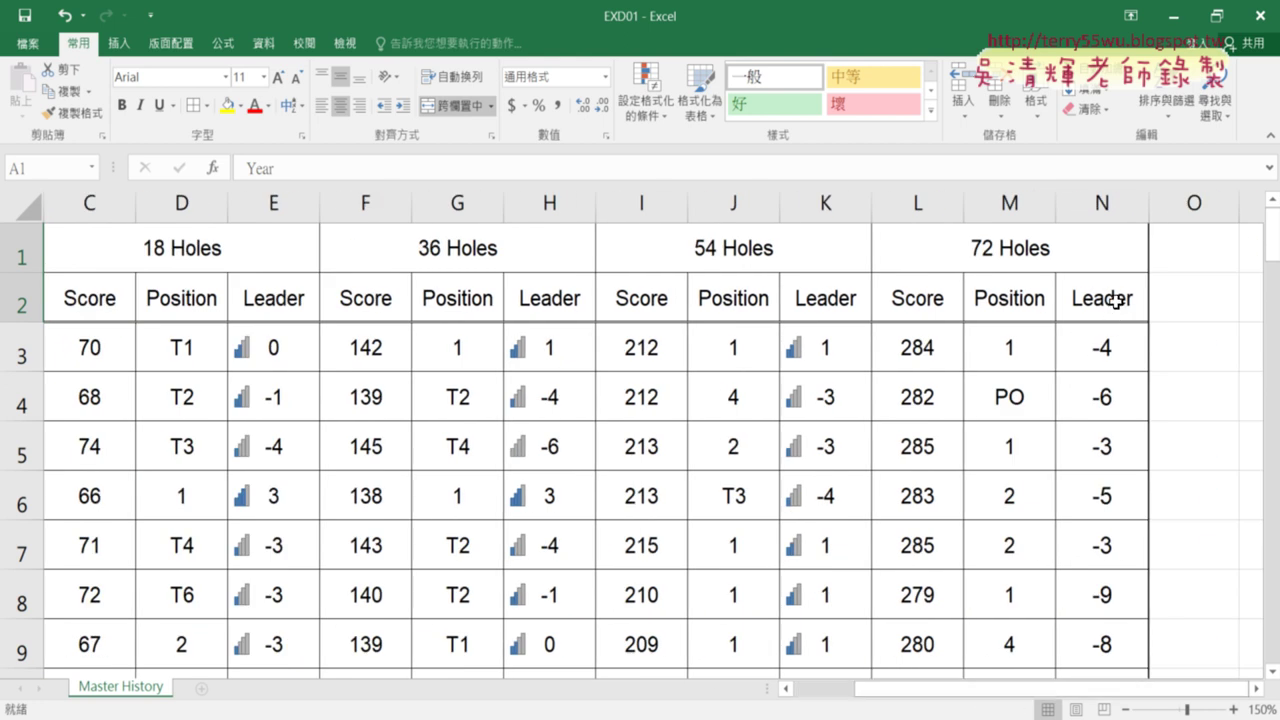
{"action": "left_click", "coordinate": [1114, 302], "text": "shift"}
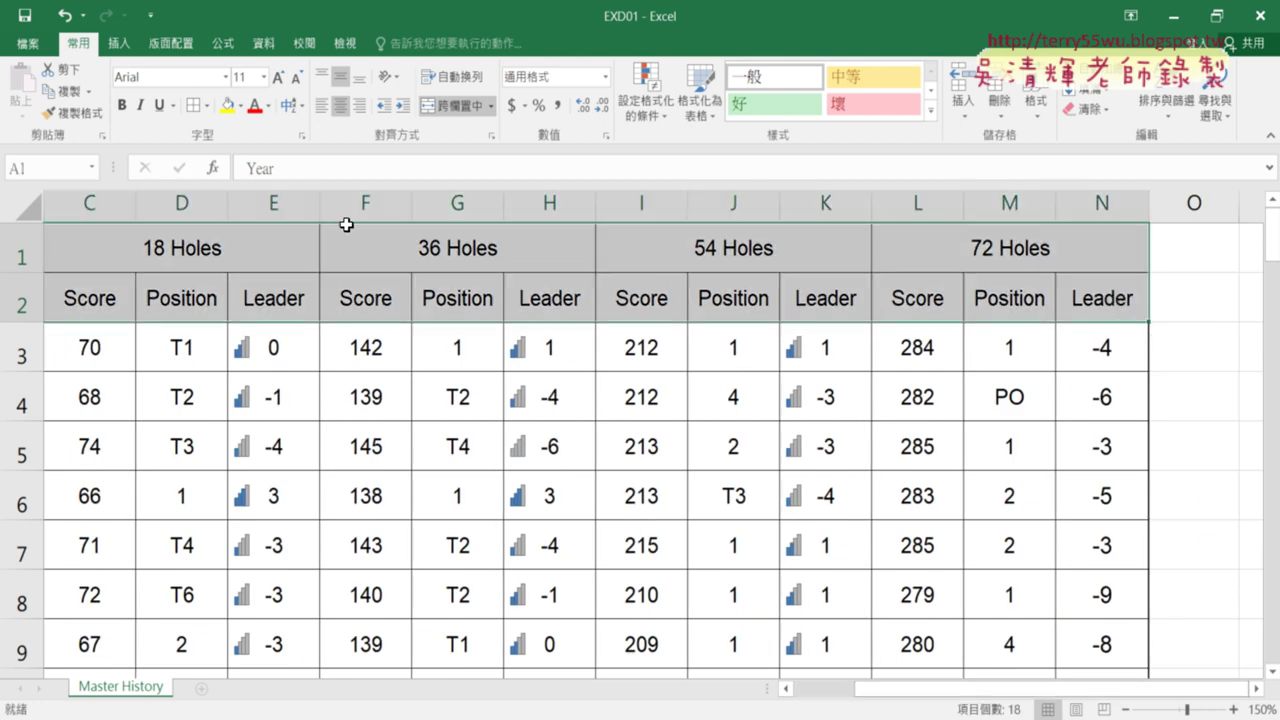
{"action": "left_click", "coordinate": [242, 106]}
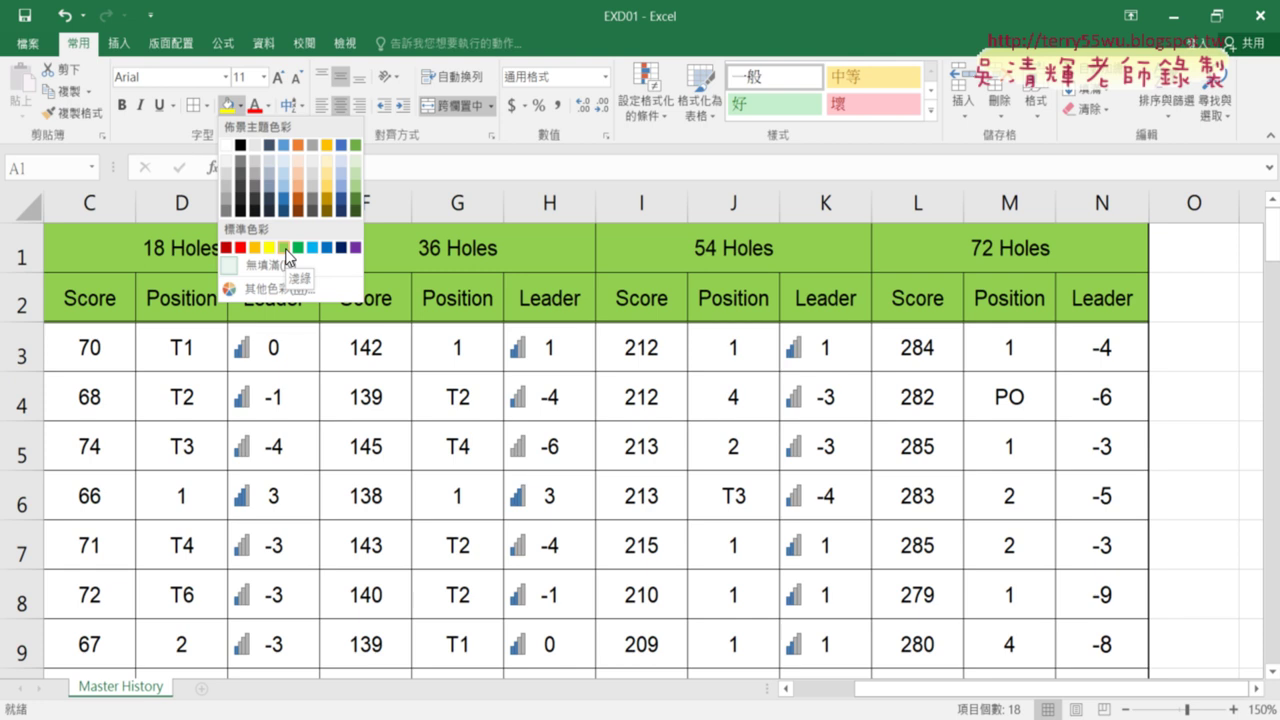
{"action": "left_click", "coordinate": [287, 256]}
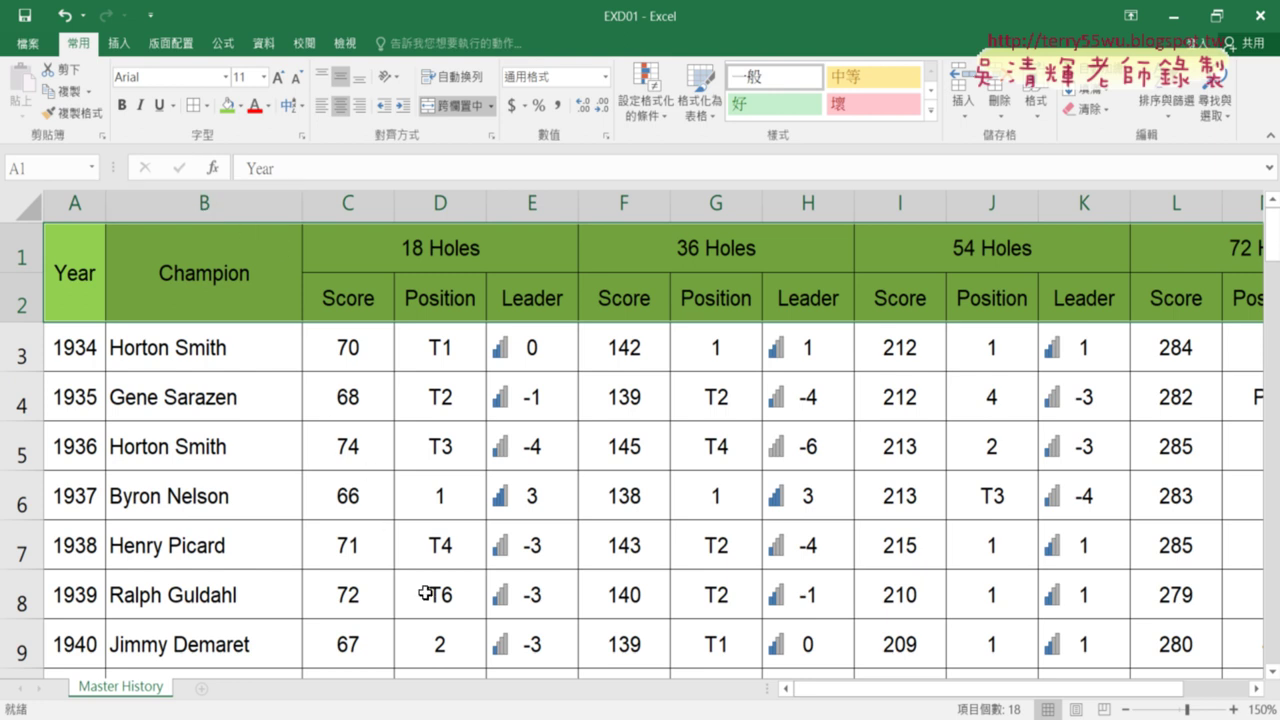
{"action": "key", "text": "alt+Tab"}
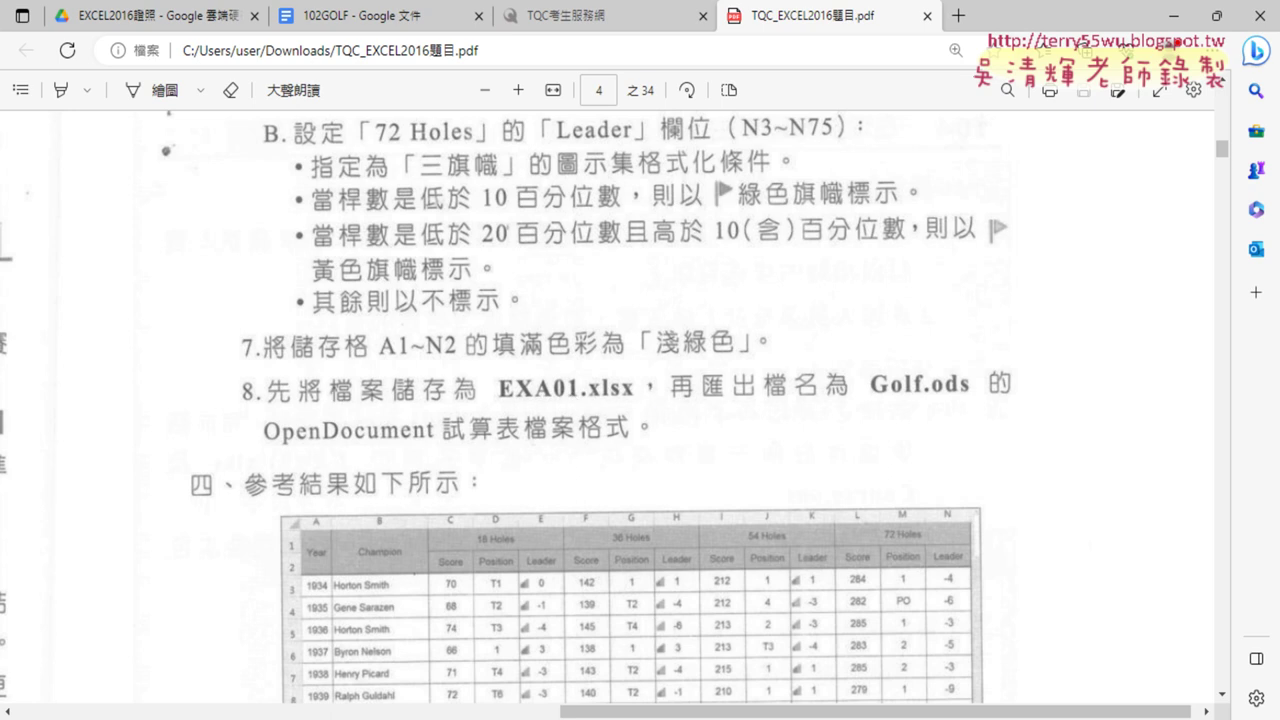
{"action": "key", "text": "alt+Tab"}
Save the workbook under the new name EXA01 in the 102 folder, replacing EXD01.
{"action": "left_click", "coordinate": [36, 45]}
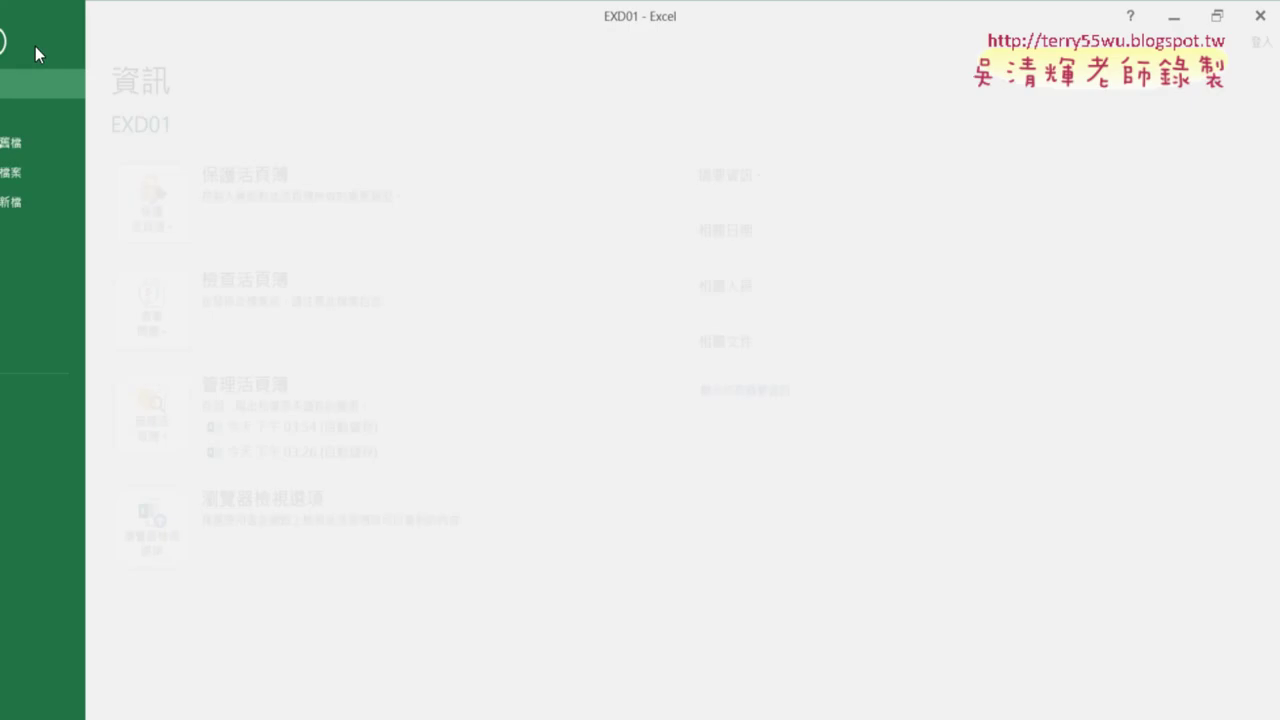
{"action": "left_click", "coordinate": [62, 204]}
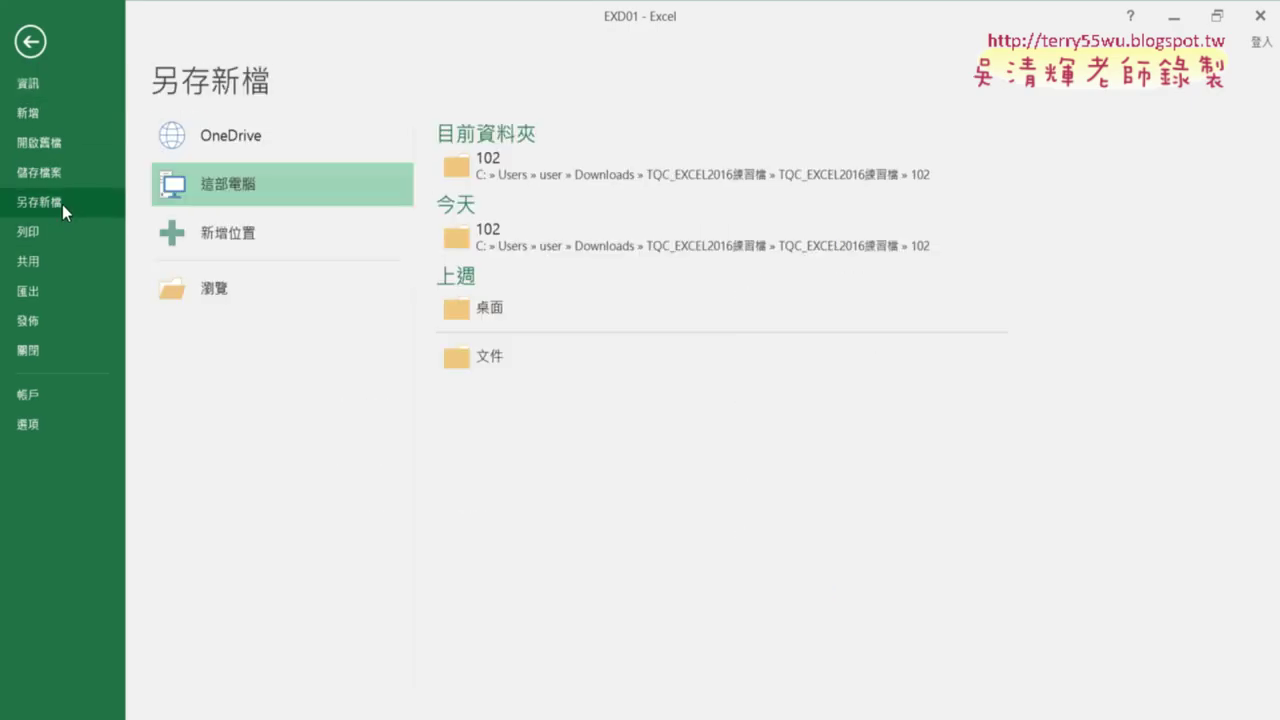
{"action": "left_click", "coordinate": [273, 294]}
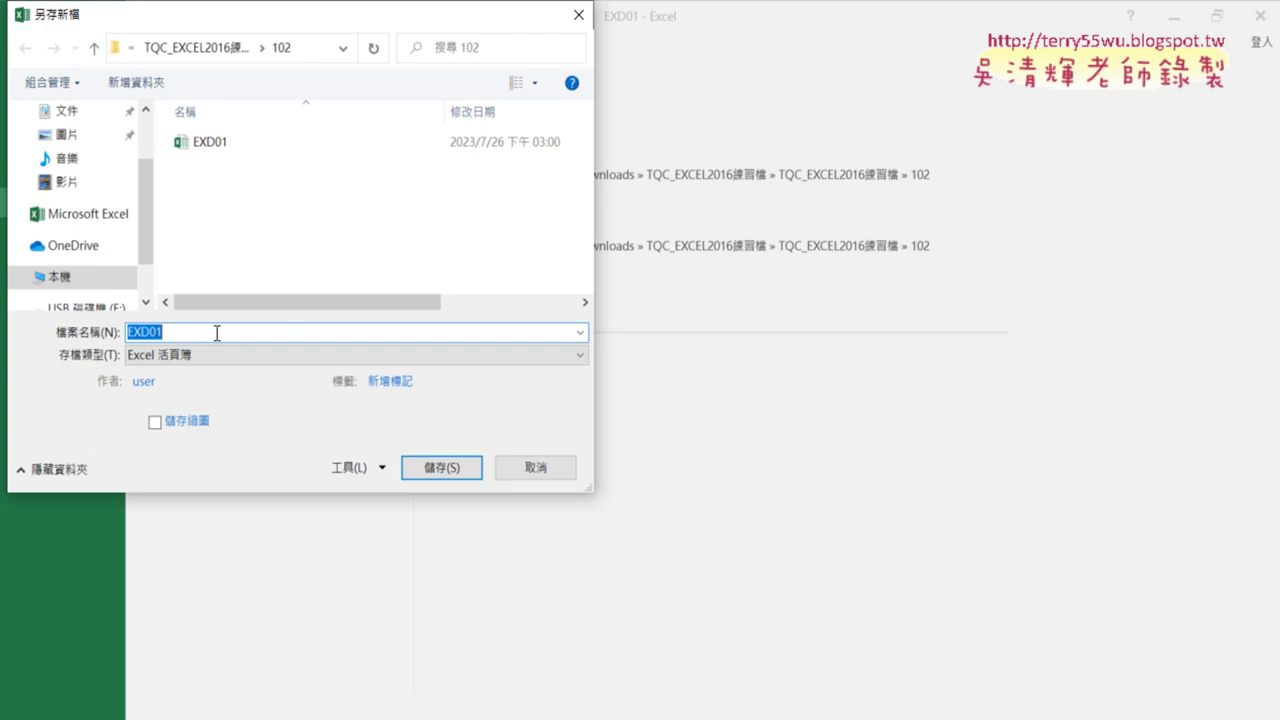
{"action": "left_click", "coordinate": [216, 332]}
{"action": "left_click_drag", "start_coordinate": [146, 332], "coordinate": [140, 332]}
{"action": "type", "text": "A"}
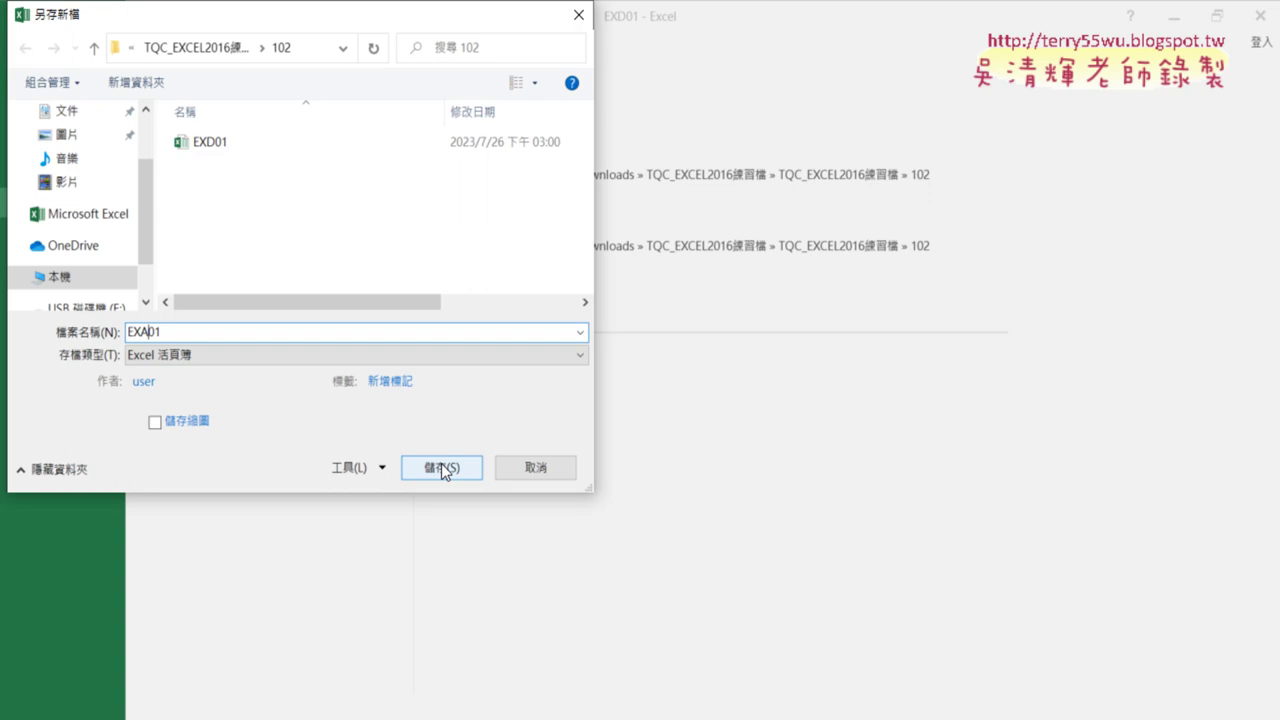
{"action": "left_click", "coordinate": [429, 468]}
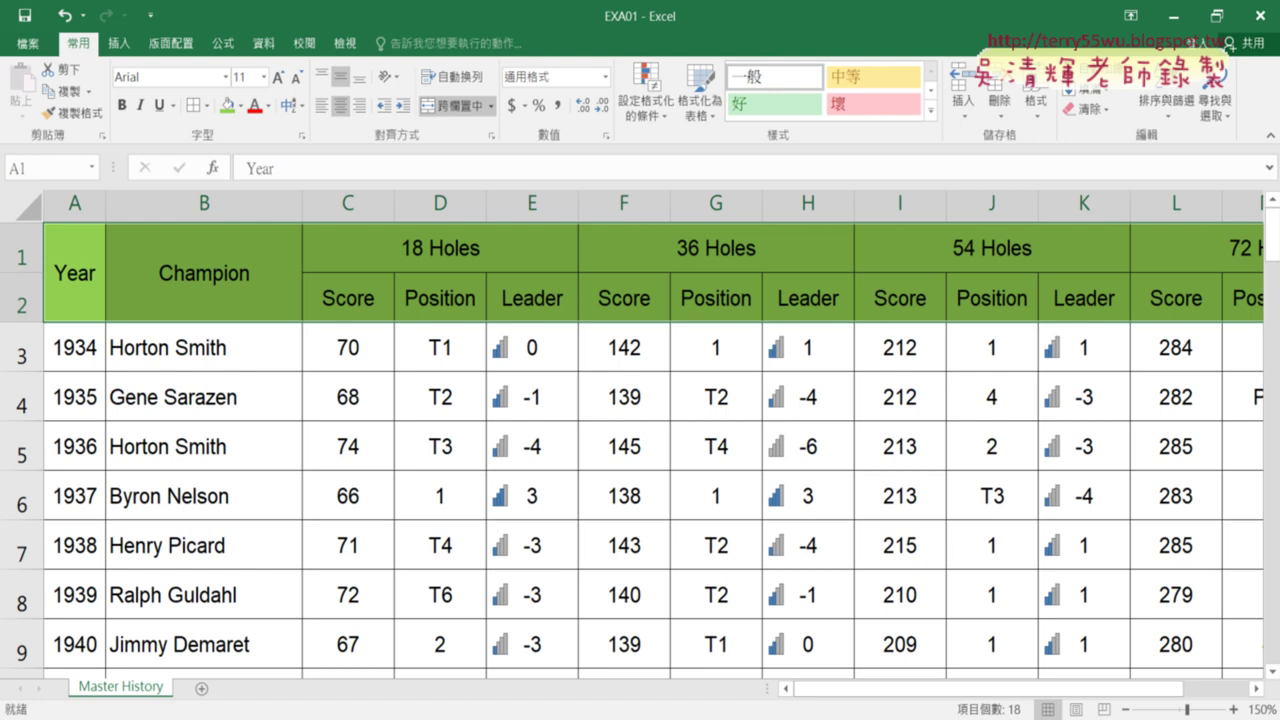
After checking the exam PDF, start a Save As named Golf with OpenDocument Spreadsheet type.
{"action": "key", "text": "alt+Tab"}
{"action": "left_click", "coordinate": [40, 50]}
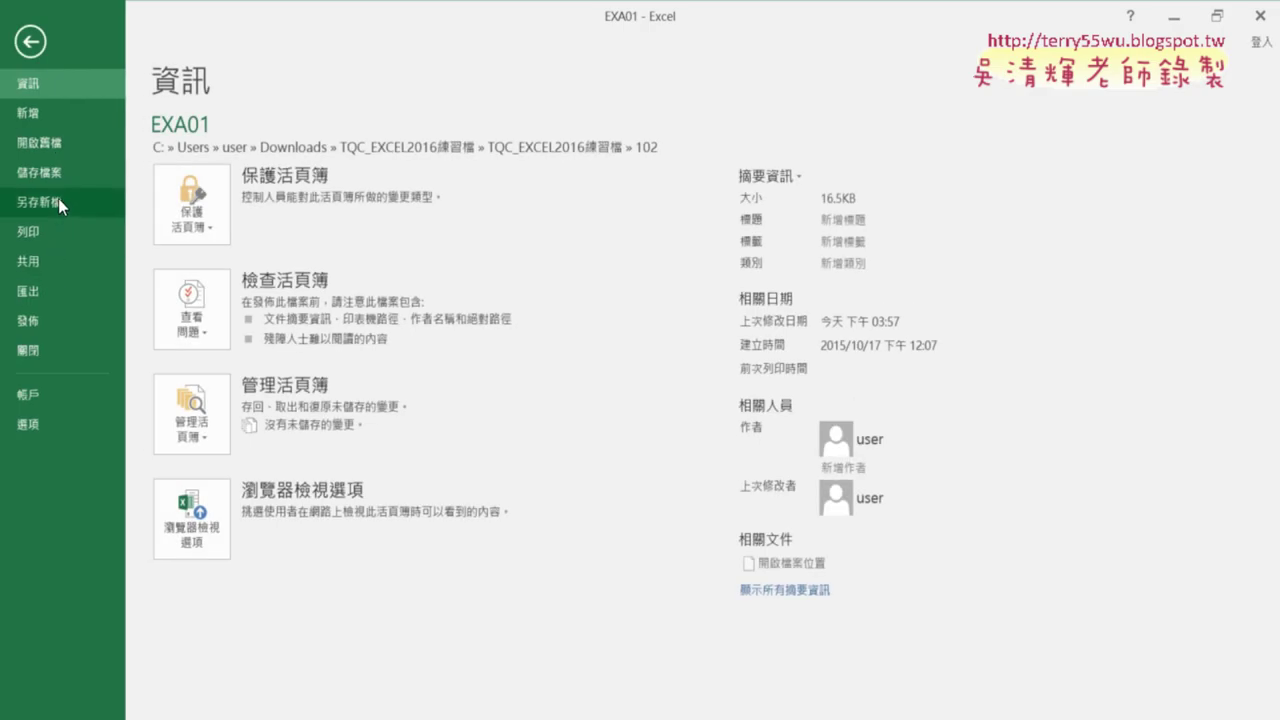
{"action": "left_click", "coordinate": [58, 198]}
{"action": "left_click", "coordinate": [244, 290]}
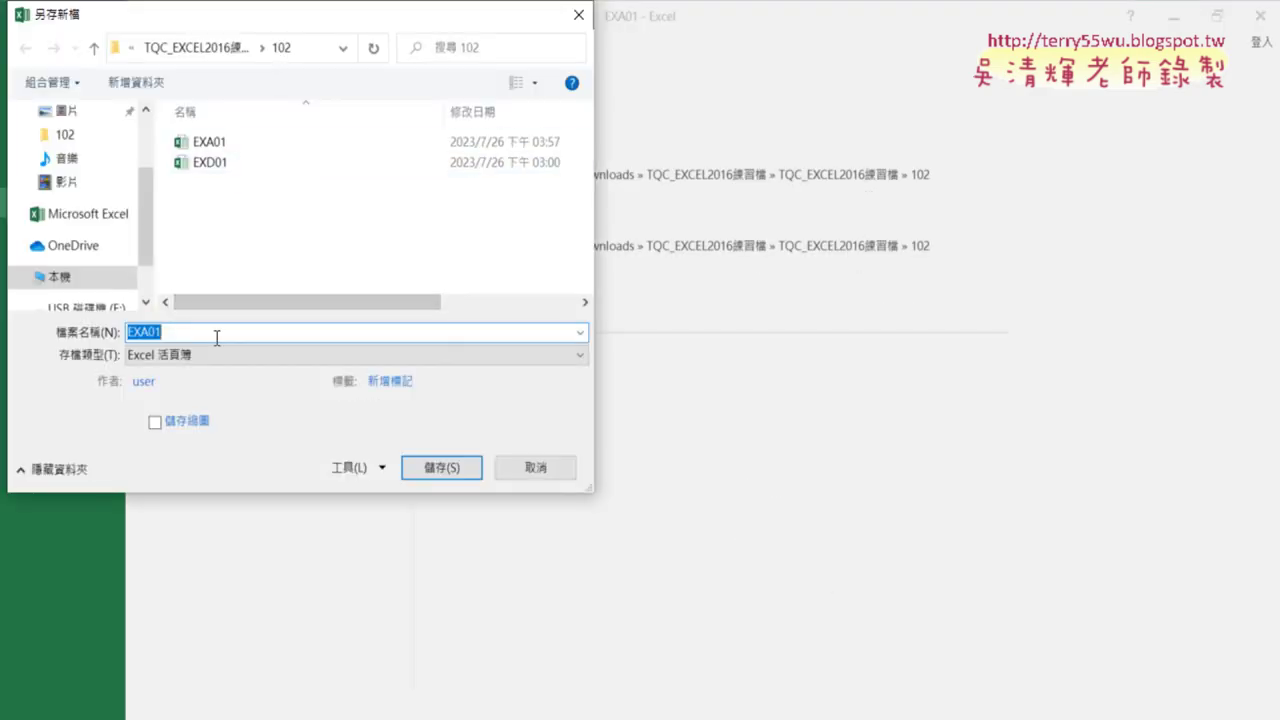
{"action": "type", "text": "G"}
{"action": "type", "text": "o"}
{"action": "type", "text": "lf"}
{"action": "left_click", "coordinate": [211, 356]}
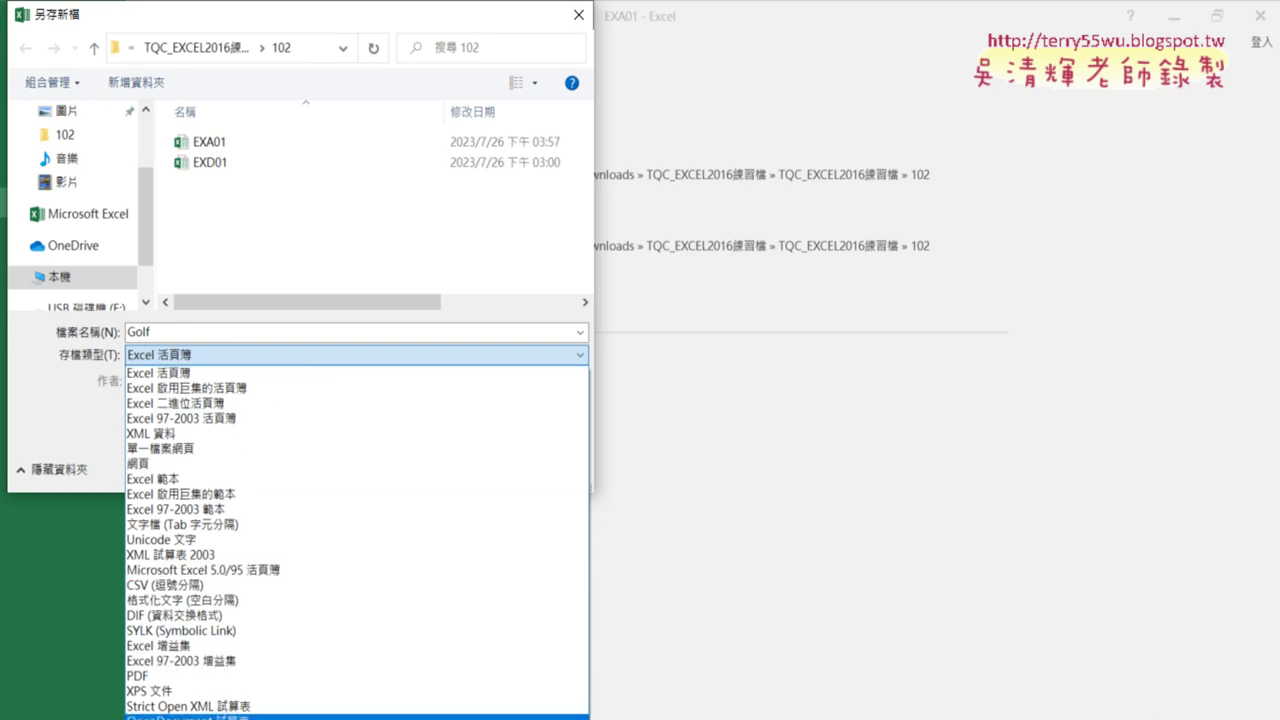
{"action": "left_click", "coordinate": [190, 716]}
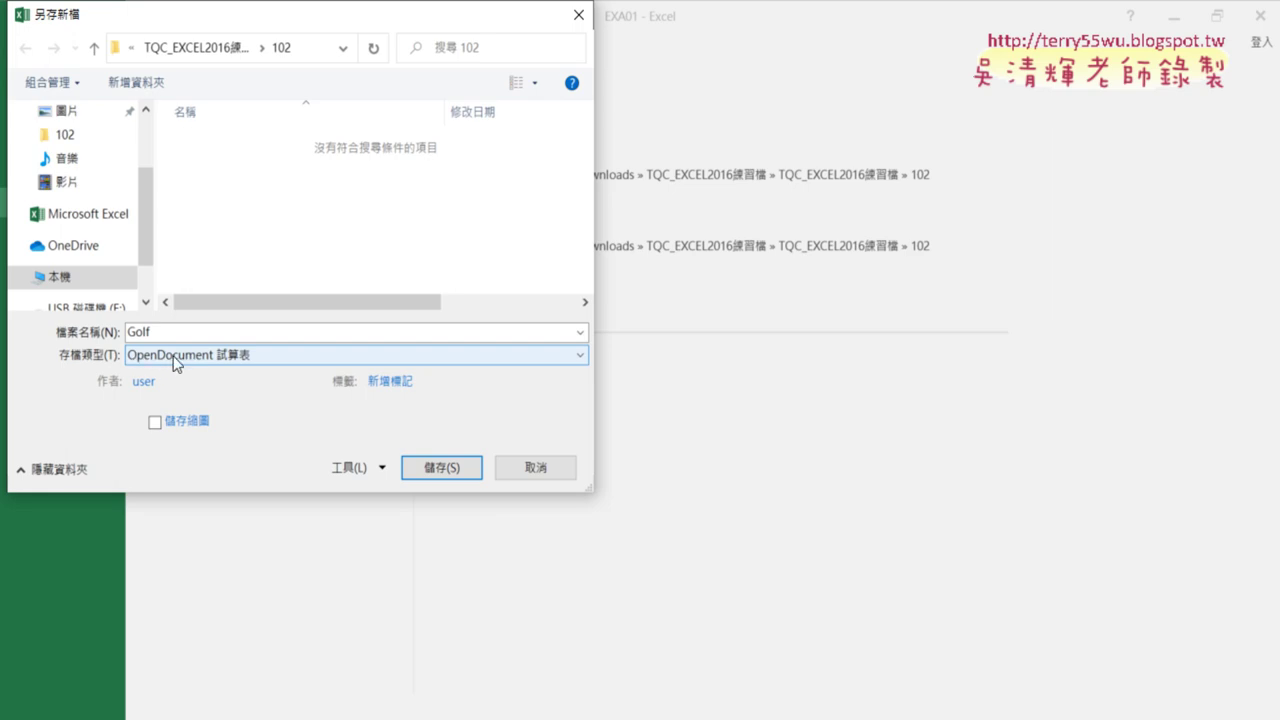
Confirm the OpenDocument format and save Golf, accepting the incompatible-features warning.
{"action": "left_click", "coordinate": [225, 332]}
{"action": "left_click", "coordinate": [267, 357]}
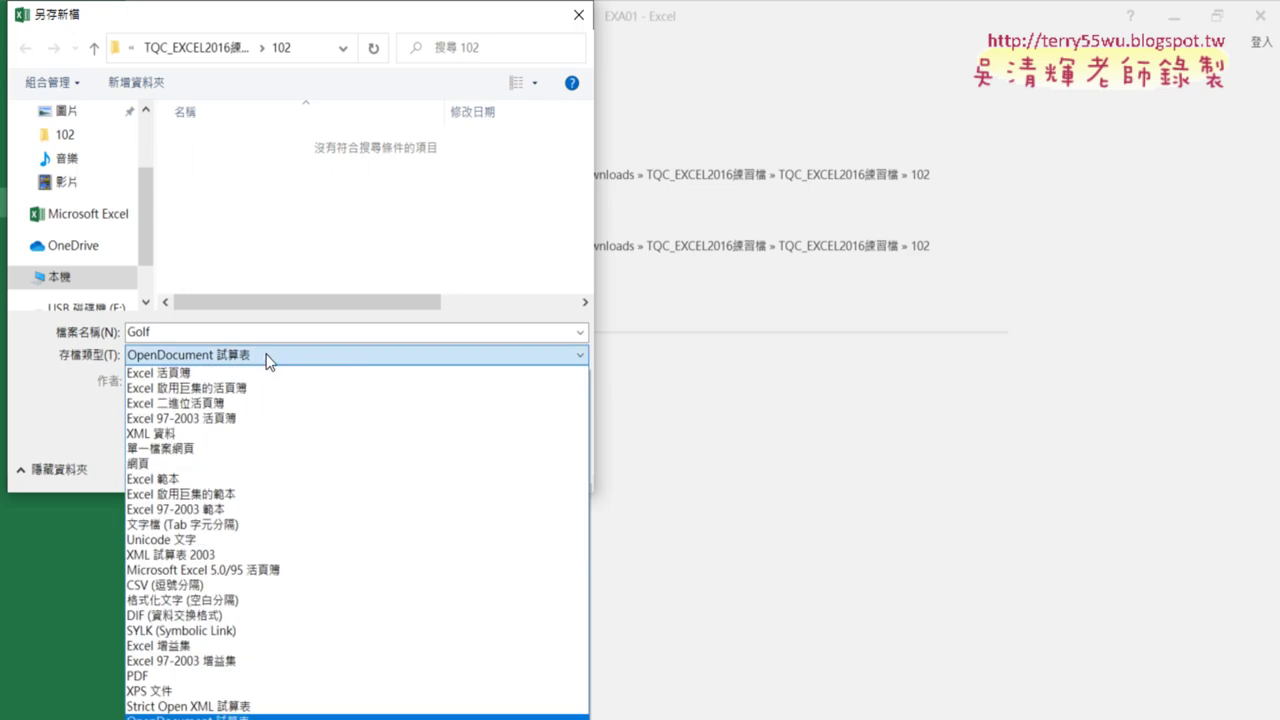
{"action": "left_click", "coordinate": [266, 355]}
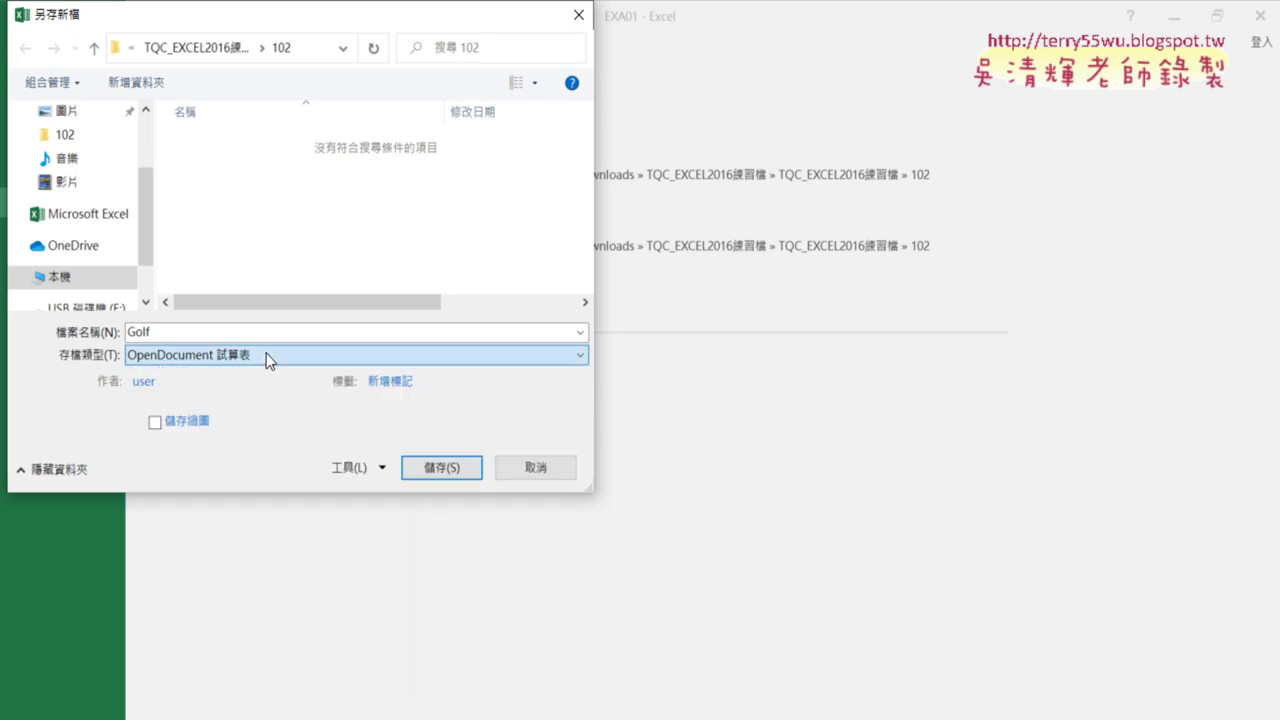
{"action": "left_click", "coordinate": [448, 468]}
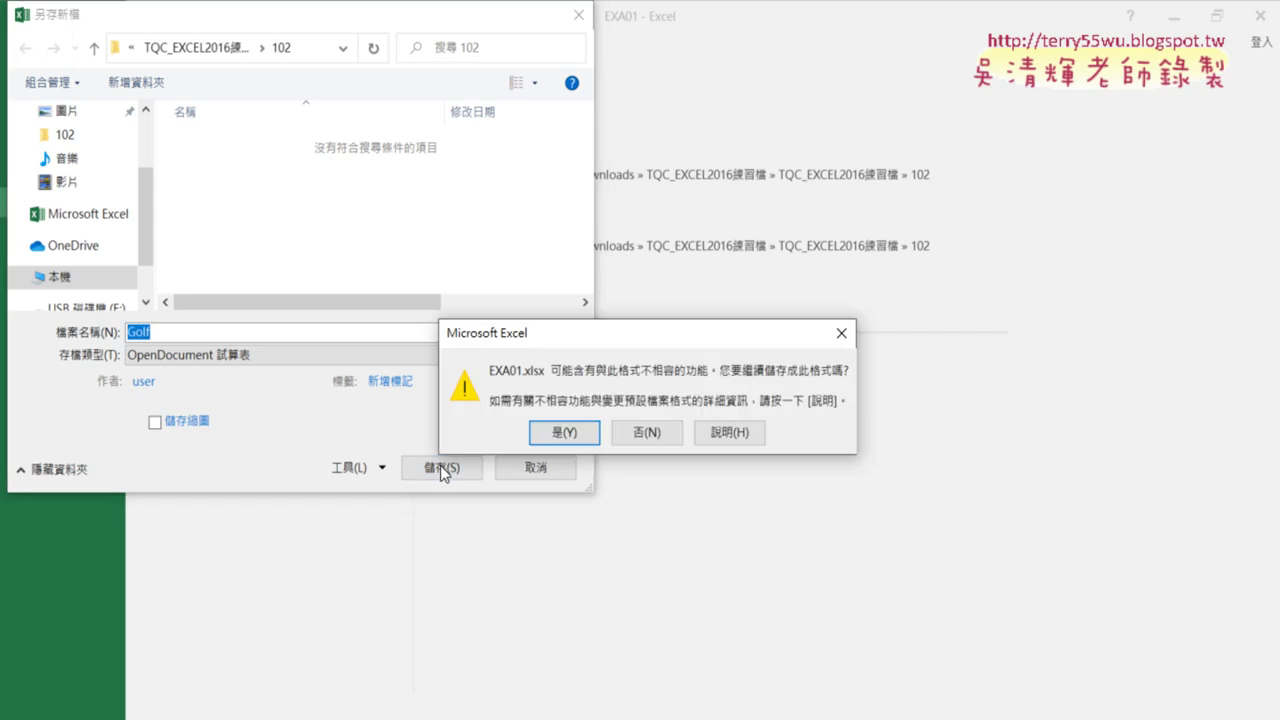
{"action": "left_click", "coordinate": [585, 435]}
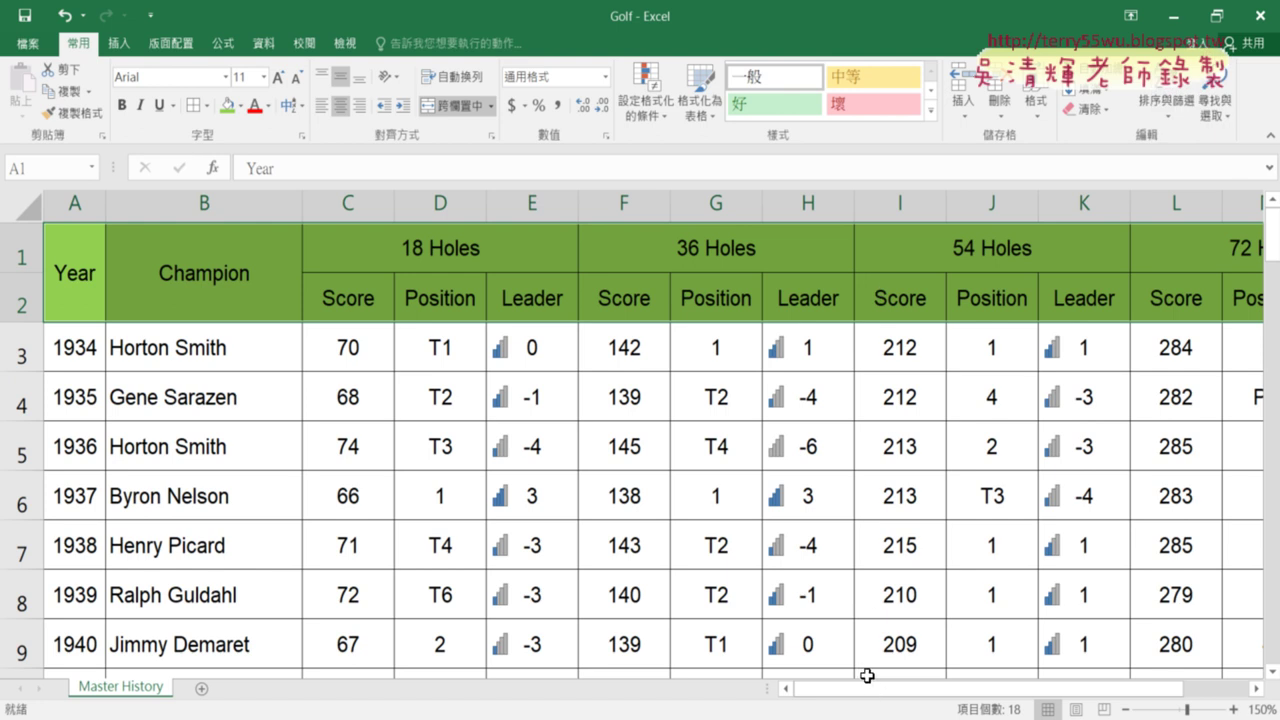
Scroll the exam PDF past the golf table to question 104 on student course selection.
{"action": "left_click", "coordinate": [652, 715]}
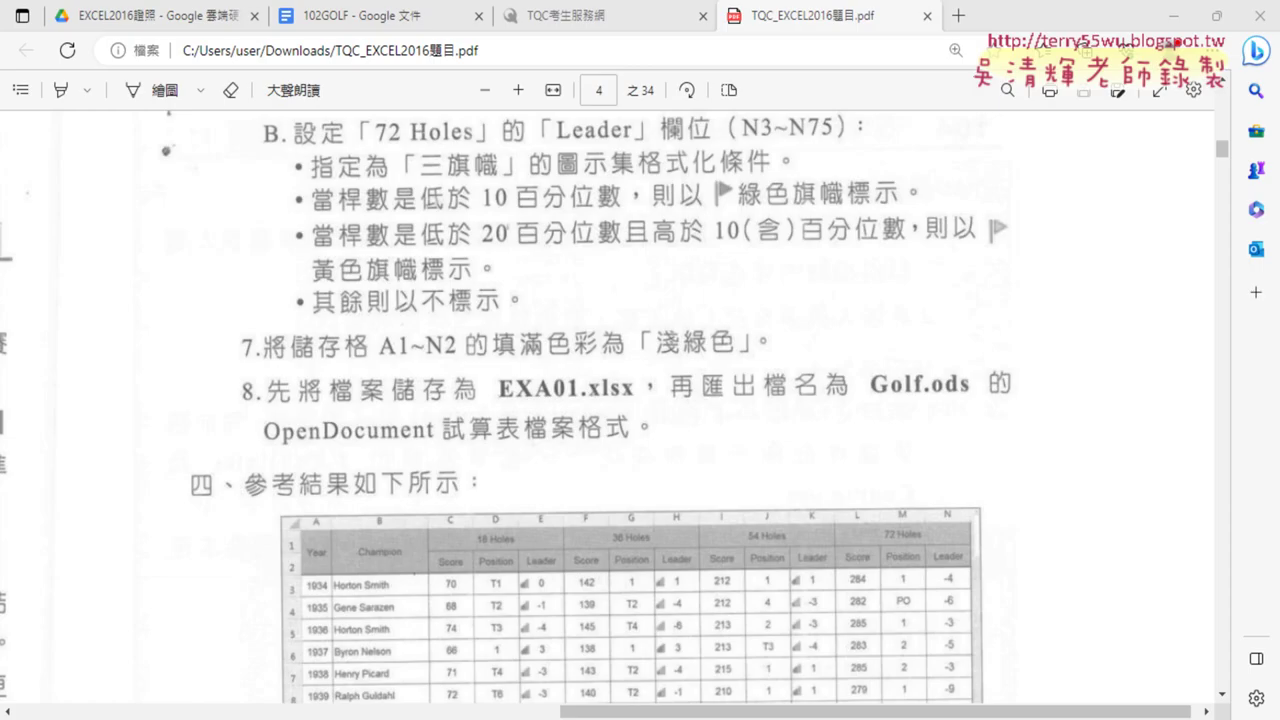
{"action": "scroll", "coordinate": [565, 351], "scroll_direction": "up", "scroll_amount": 2}
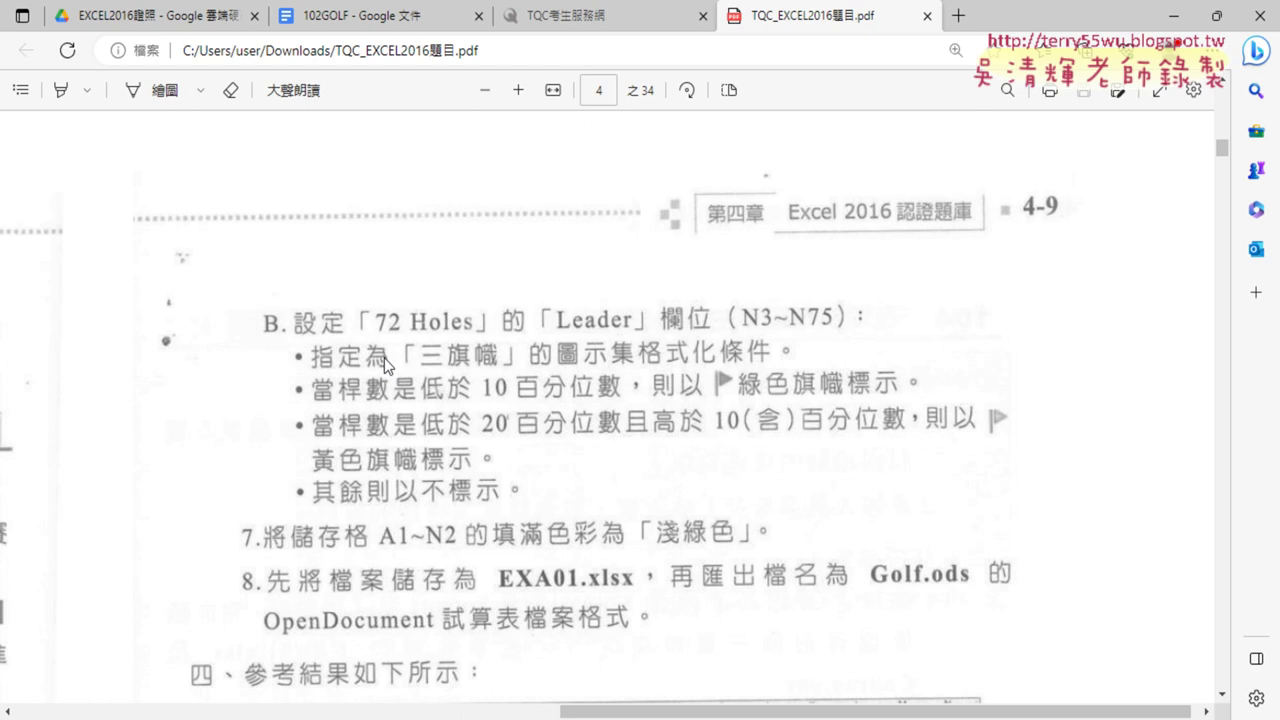
{"action": "scroll", "coordinate": [551, 347], "scroll_direction": "down", "scroll_amount": 4}
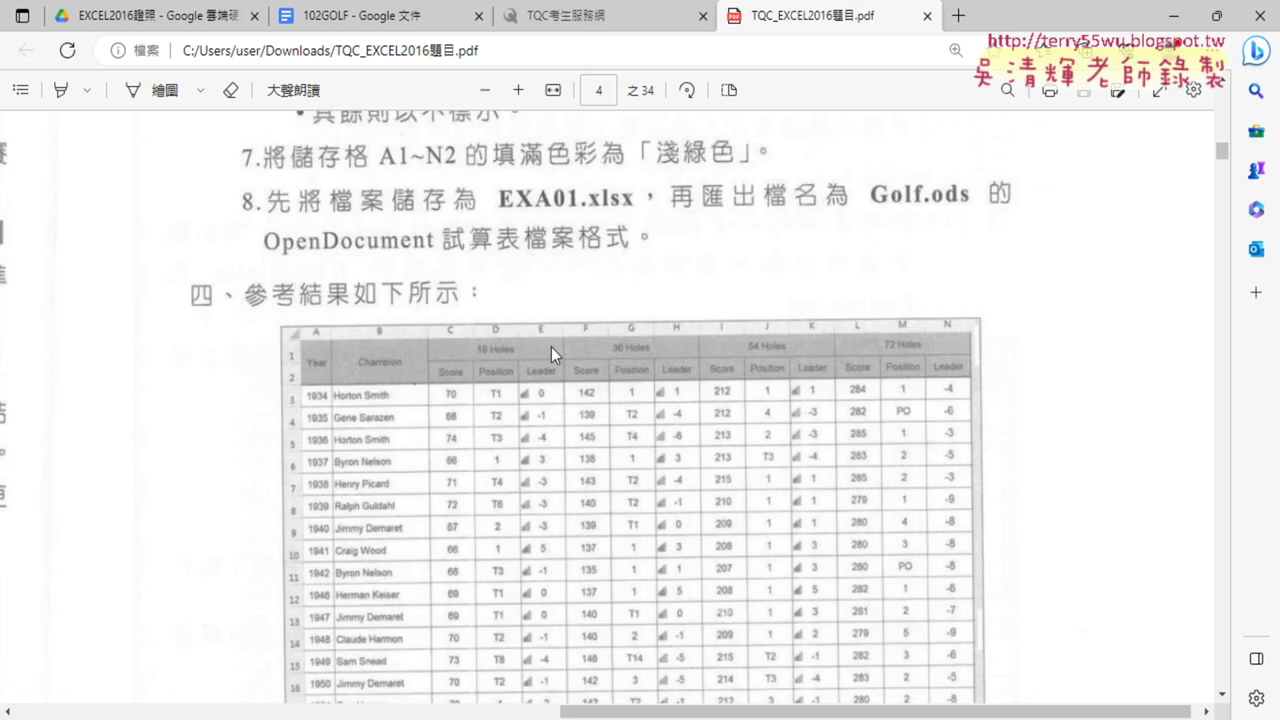
{"action": "scroll", "coordinate": [561, 344], "scroll_direction": "down", "scroll_amount": 3}
{"action": "scroll", "coordinate": [560, 344], "scroll_direction": "down", "scroll_amount": 3}
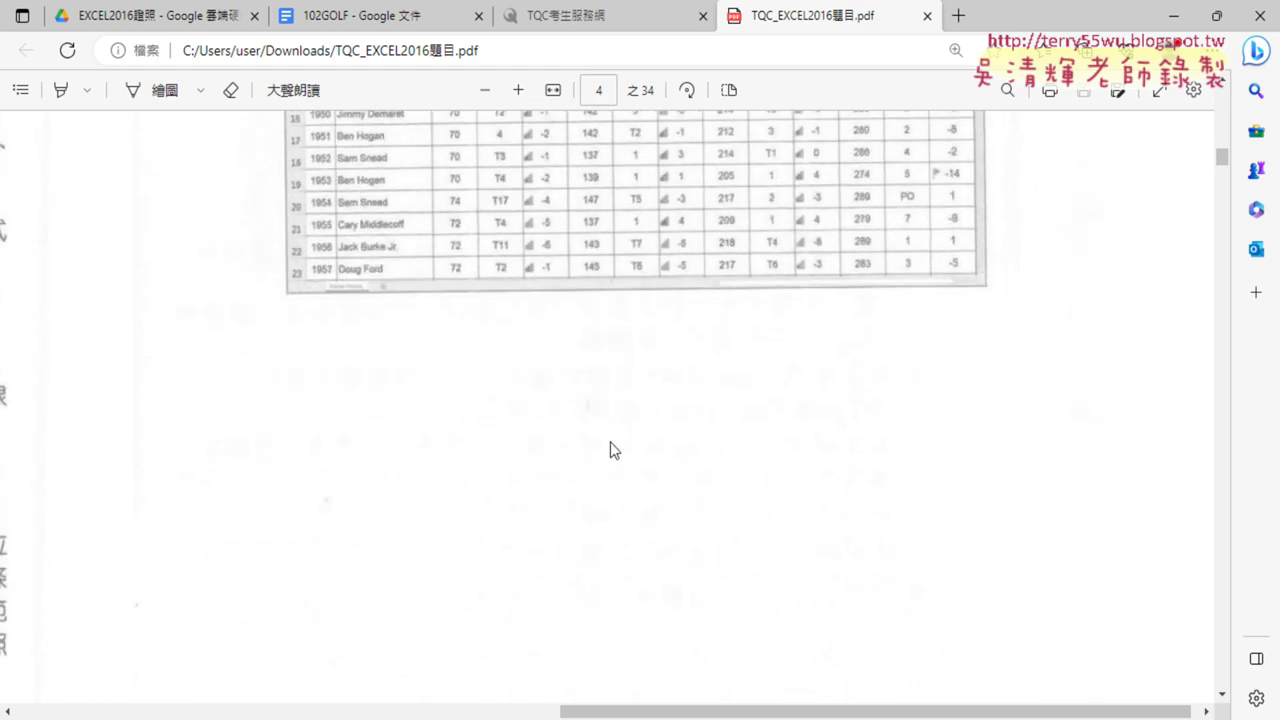
{"action": "scroll", "coordinate": [615, 445], "scroll_direction": "down", "scroll_amount": 3}
{"action": "scroll", "coordinate": [633, 432], "scroll_direction": "down", "scroll_amount": 4}
{"action": "scroll", "coordinate": [633, 432], "scroll_direction": "down", "scroll_amount": 3}
{"action": "scroll", "coordinate": [669, 504], "scroll_direction": "down", "scroll_amount": 3}
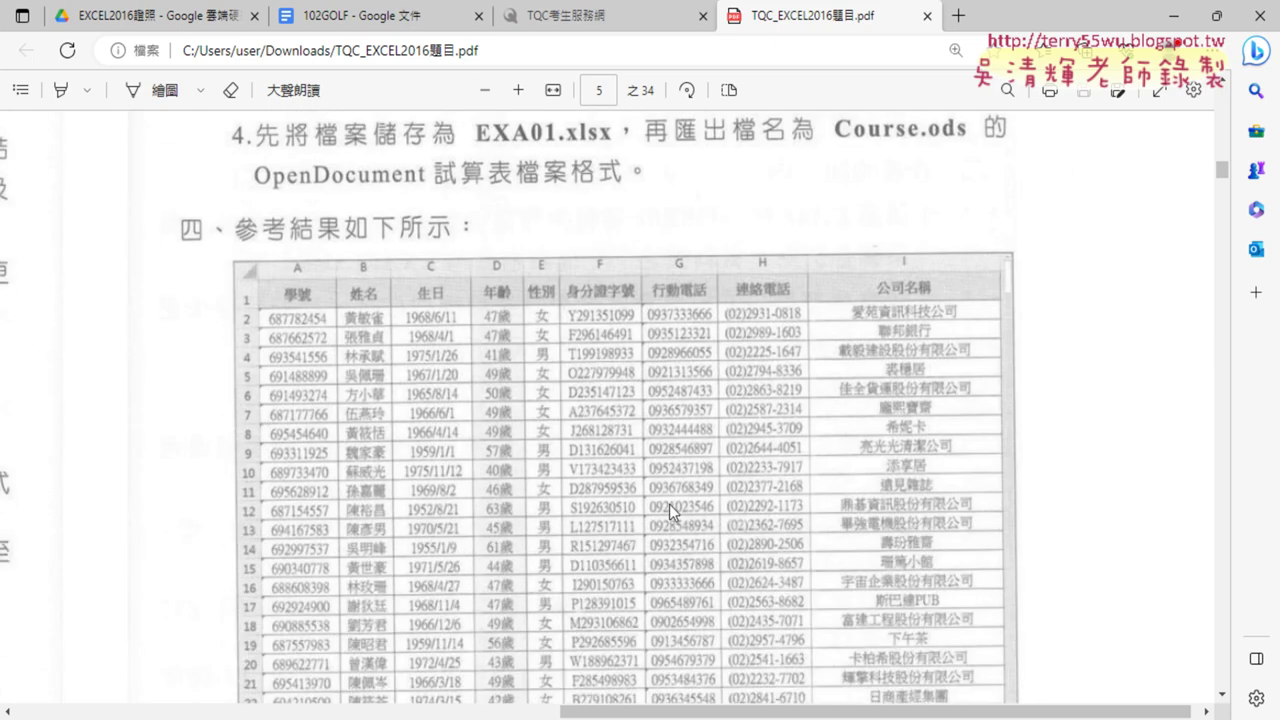
{"action": "left_click_drag", "start_coordinate": [679, 708], "coordinate": [157, 708]}
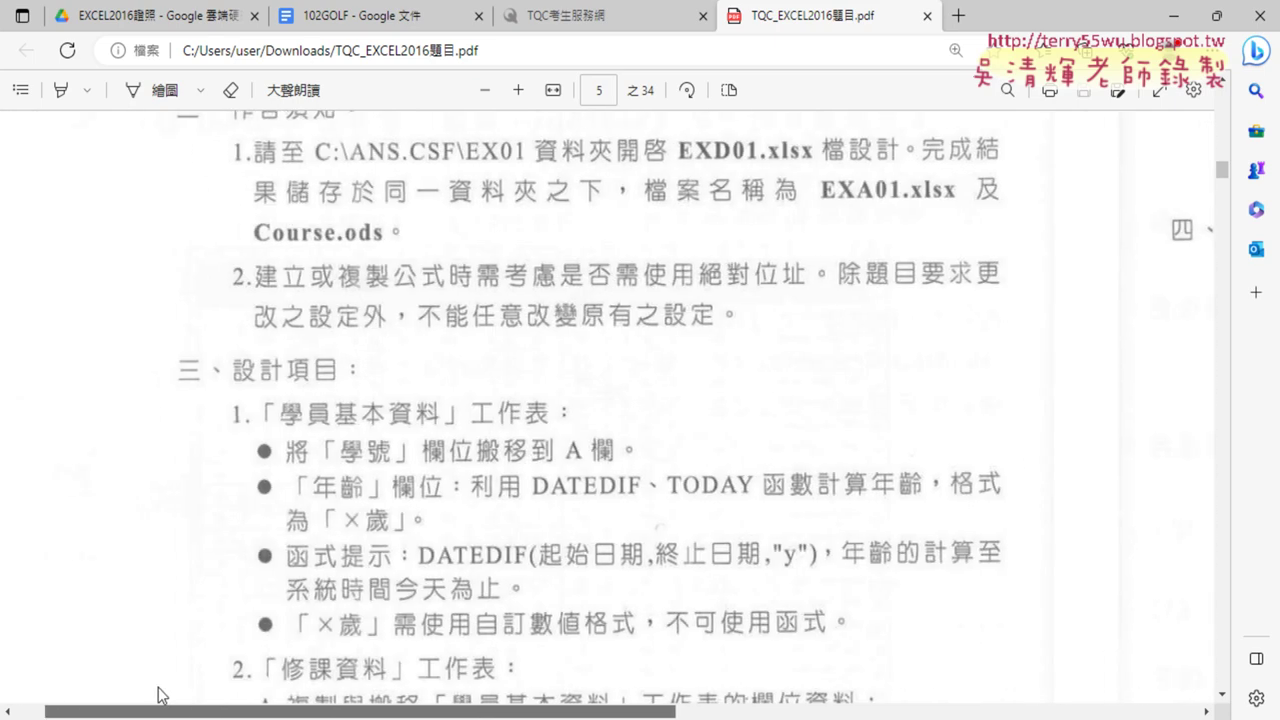
{"action": "scroll", "coordinate": [337, 360], "scroll_direction": "up", "scroll_amount": 1}
{"action": "scroll", "coordinate": [243, 255], "scroll_direction": "up", "scroll_amount": 1}
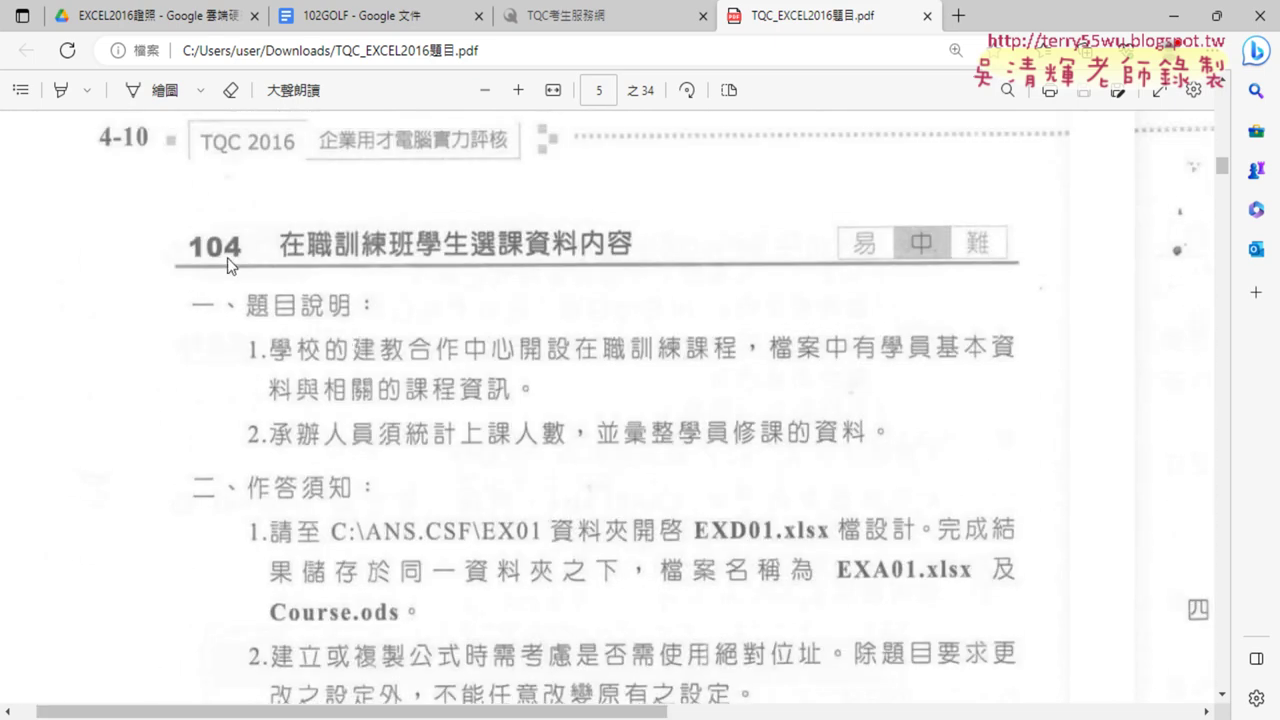